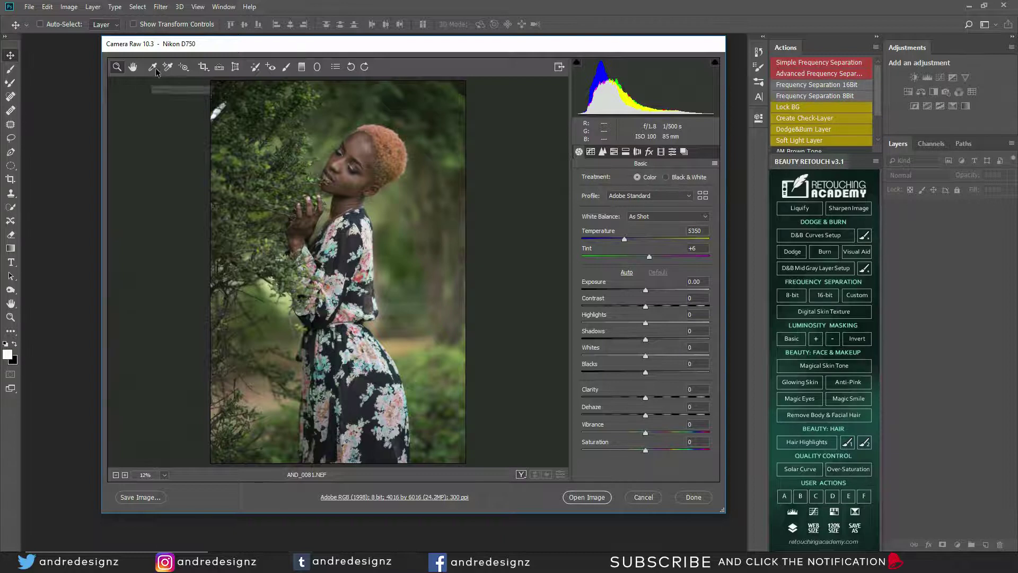
- Crop the portrait to a 4 to 5 ratio at about 3782 by 4728 pixels, framing the woman from head to hips
{"action": "left_click", "coordinate": [202, 68]}
{"action": "left_click", "coordinate": [203, 68]}
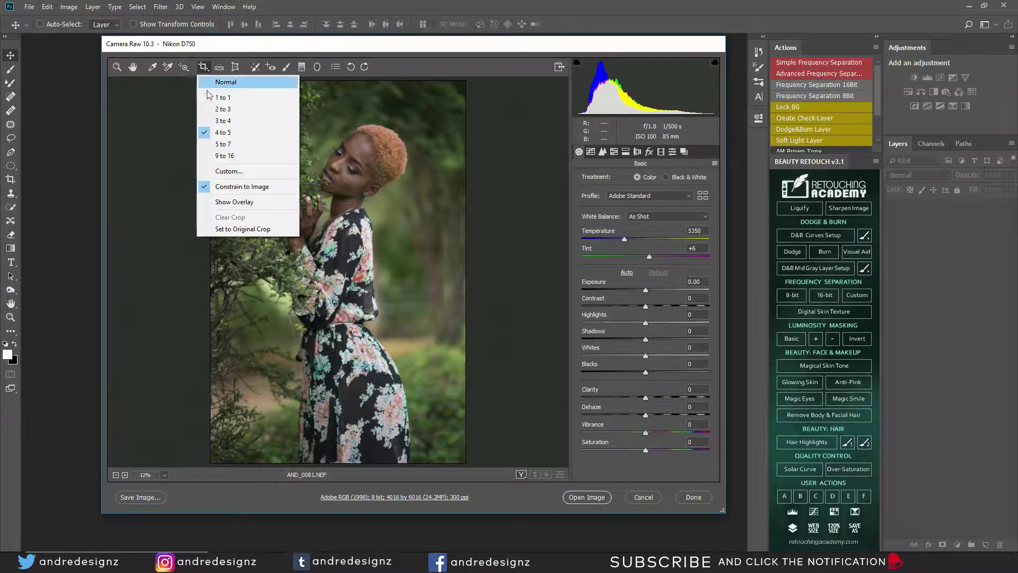
{"action": "left_click", "coordinate": [241, 135]}
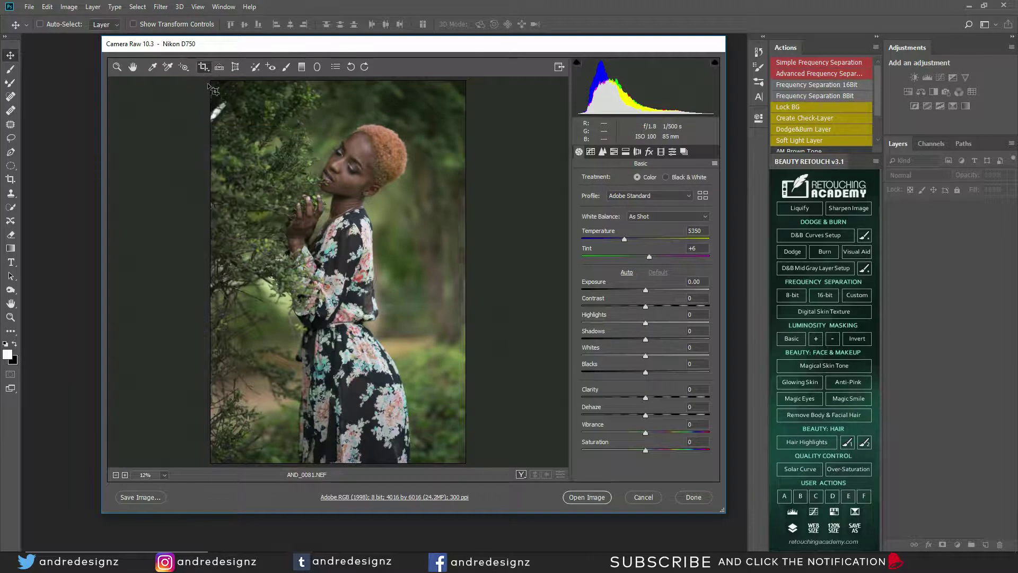
{"action": "left_click_drag", "start_coordinate": [215, 85], "coordinate": [466, 416]}
{"action": "left_click_drag", "start_coordinate": [421, 298], "coordinate": [422, 316]}
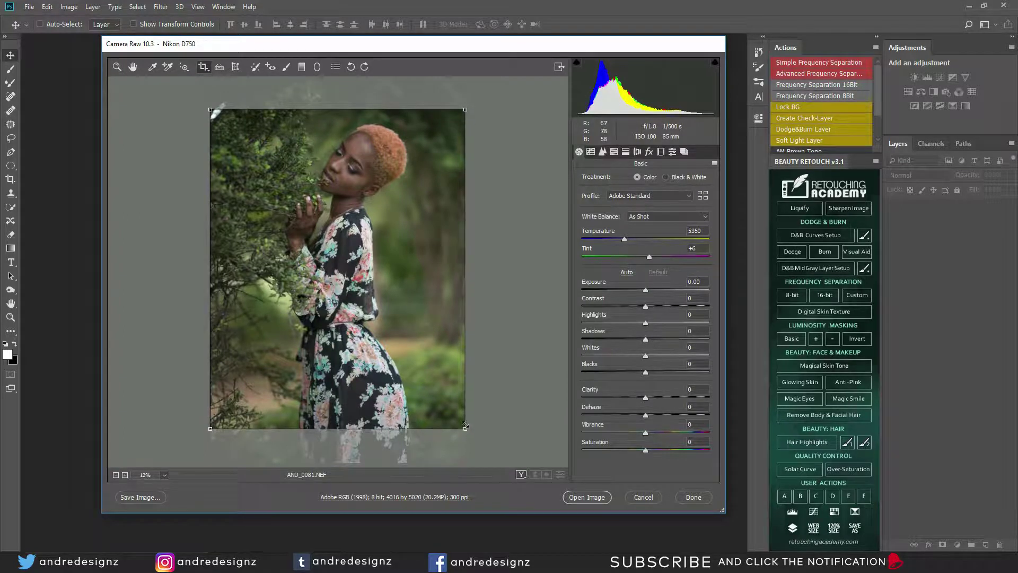
{"action": "left_click_drag", "start_coordinate": [464, 430], "coordinate": [469, 411]}
{"action": "left_click_drag", "start_coordinate": [431, 367], "coordinate": [442, 368]}
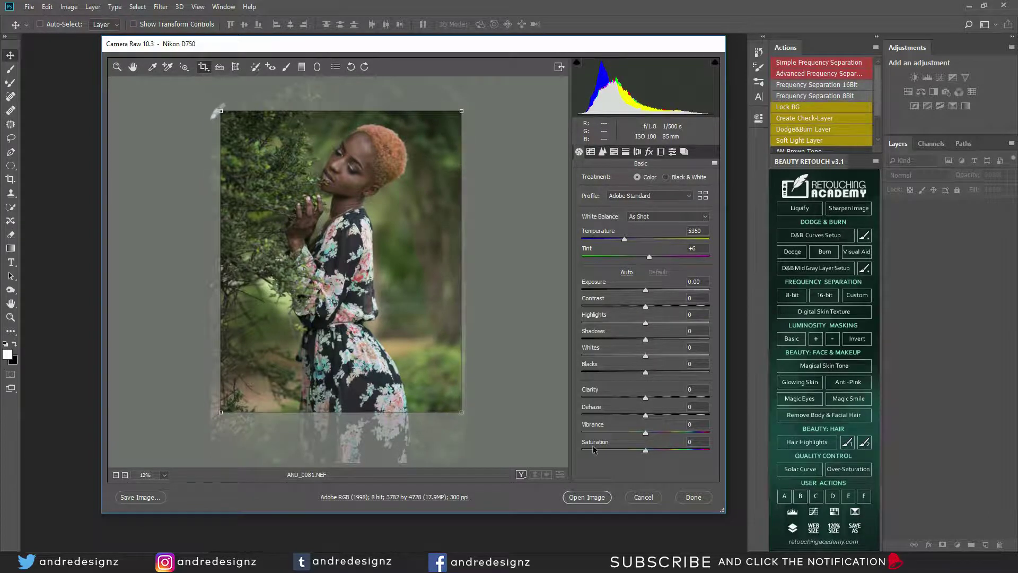
{"action": "key", "text": "Return"}
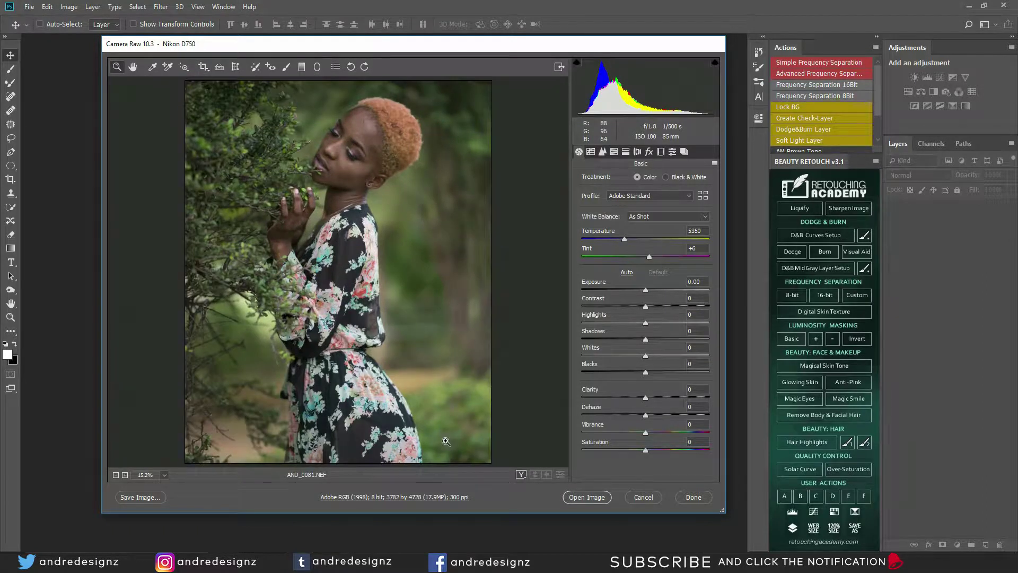
- Examine the facial skin at 100% magnification, and return to a view of the whole portrait
{"action": "left_click", "coordinate": [379, 133]}
{"action": "left_click", "coordinate": [339, 212]}
{"action": "left_click", "coordinate": [342, 297]}
{"action": "left_click", "coordinate": [344, 315]}
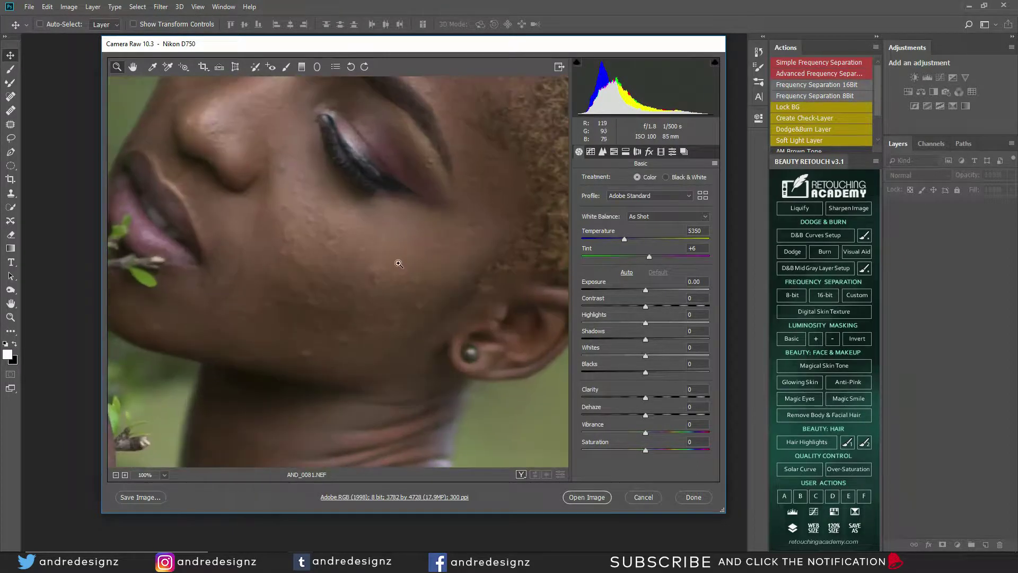
{"action": "left_click", "coordinate": [117, 476]}
{"action": "left_click", "coordinate": [116, 476]}
{"action": "left_click", "coordinate": [116, 477]}
{"action": "left_click", "coordinate": [116, 477]}
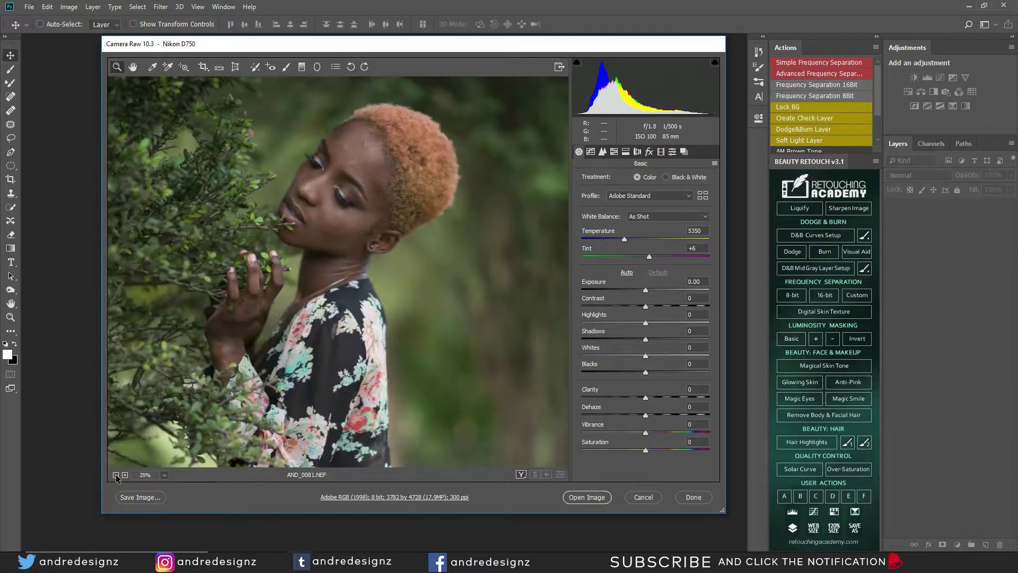
{"action": "left_click", "coordinate": [116, 476]}
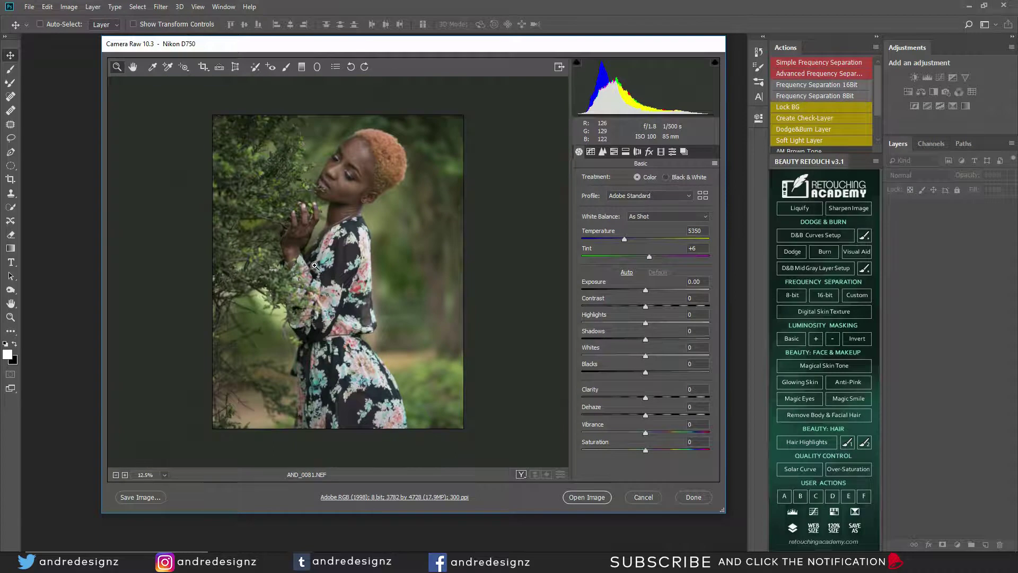
- Apply automatic tone adjustments to the raw photo and open it as an image for retouching
{"action": "left_click", "coordinate": [627, 272]}
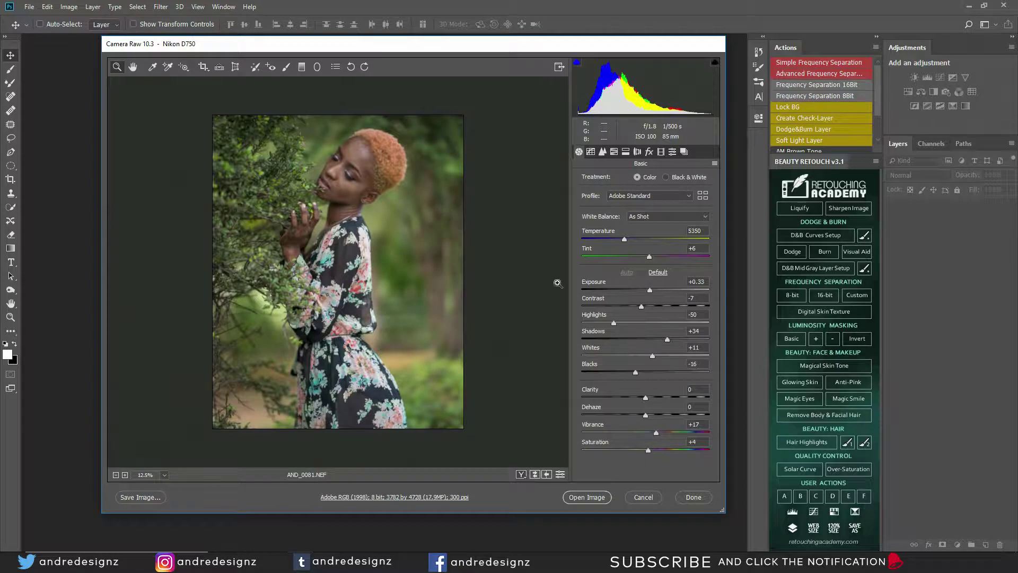
{"action": "left_click", "coordinate": [348, 152]}
{"action": "left_click", "coordinate": [350, 153]}
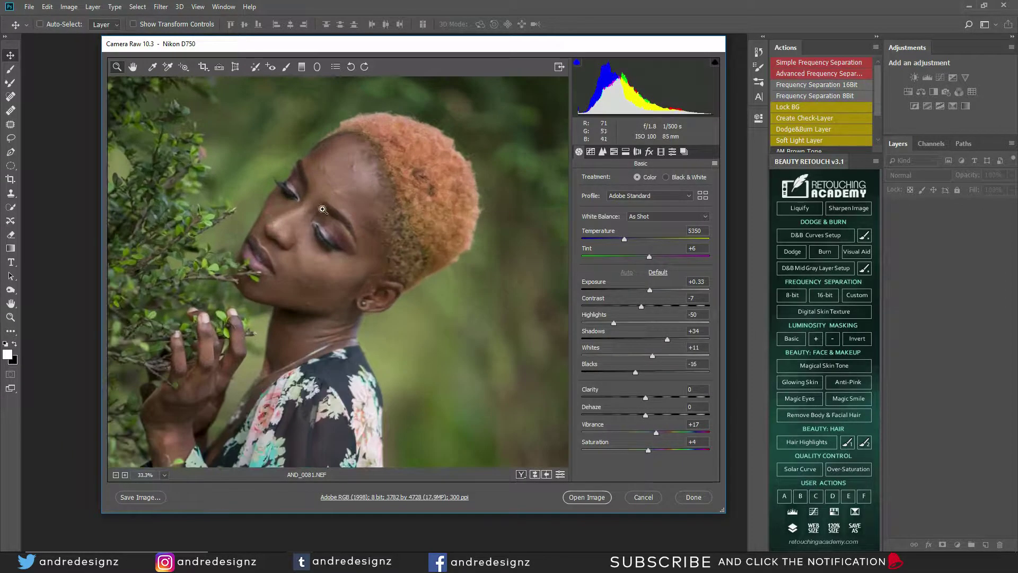
{"action": "scroll", "coordinate": [426, 272], "scroll_direction": "down", "scroll_amount": 2}
{"action": "scroll", "coordinate": [425, 268], "scroll_direction": "down", "scroll_amount": 5}
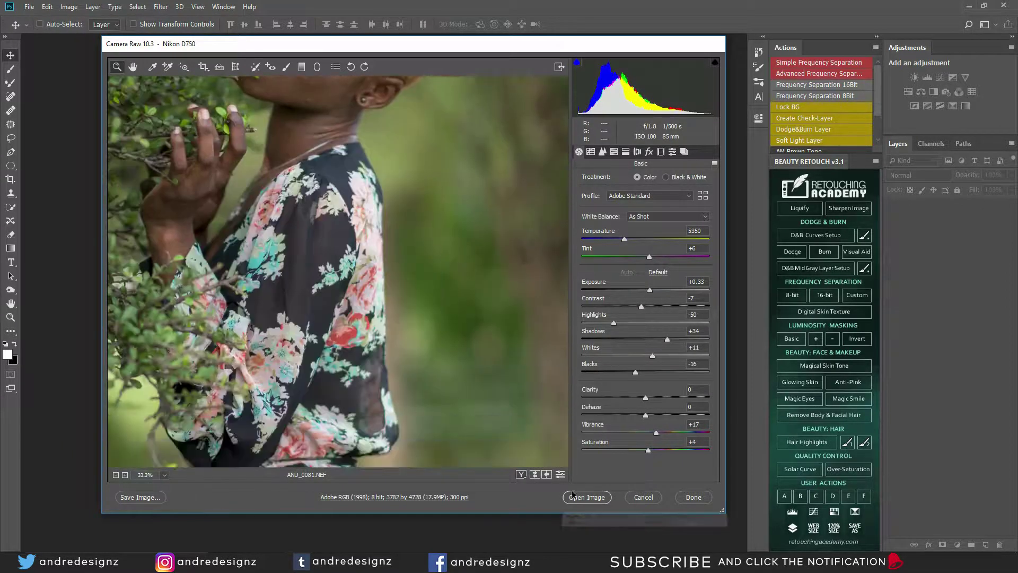
{"action": "left_click", "coordinate": [588, 498]}
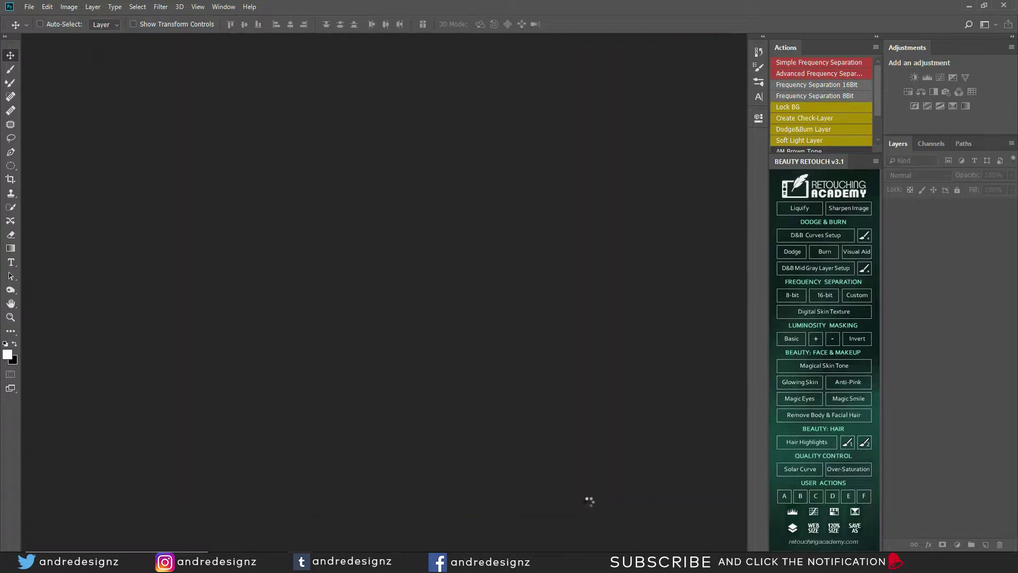
- Run the Frequency Separation 16Bit action with a Gaussian Blur radius of 14.0 pixels
{"action": "scroll", "coordinate": [361, 171], "scroll_direction": "up", "scroll_amount": 3}
{"action": "scroll", "coordinate": [366, 167], "scroll_direction": "down", "scroll_amount": 3}
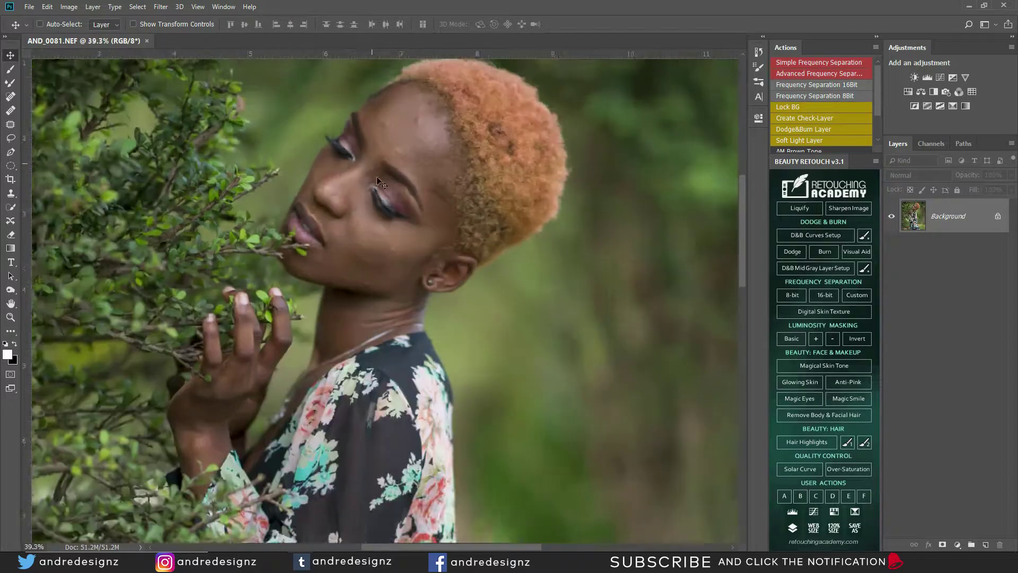
{"action": "scroll", "coordinate": [388, 190], "scroll_direction": "up", "scroll_amount": 3}
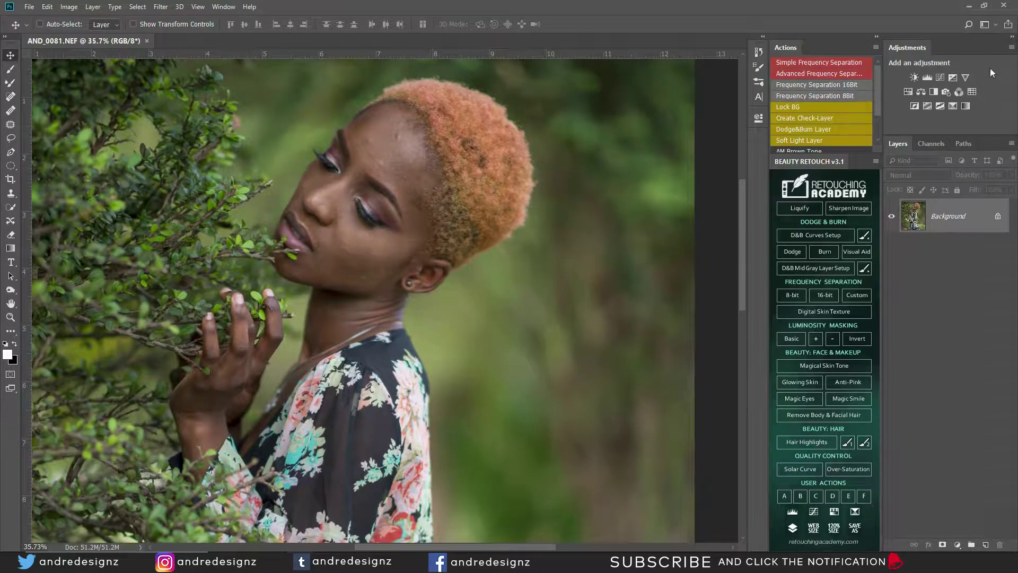
{"action": "left_click", "coordinate": [857, 84]}
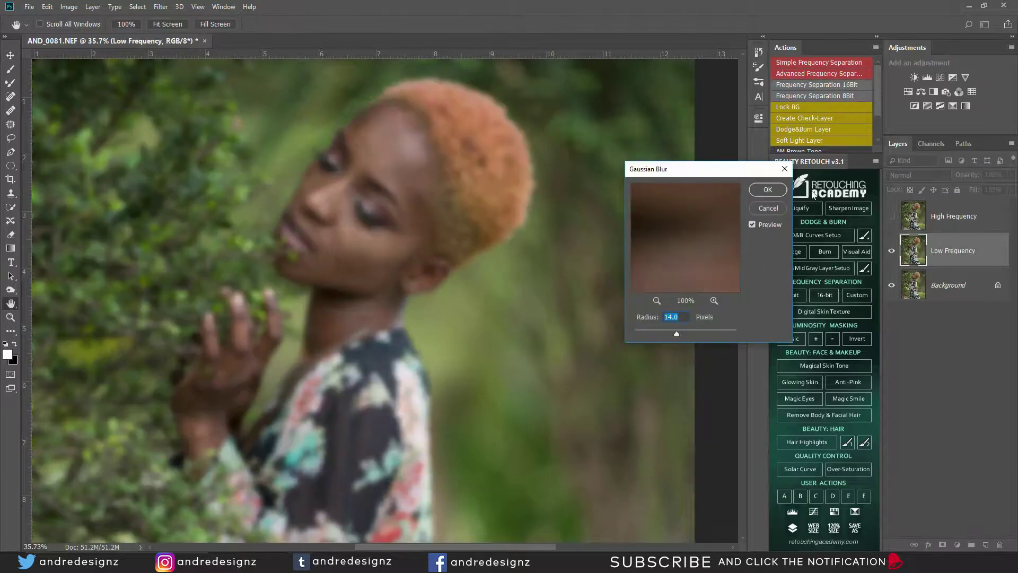
{"action": "left_click", "coordinate": [753, 191]}
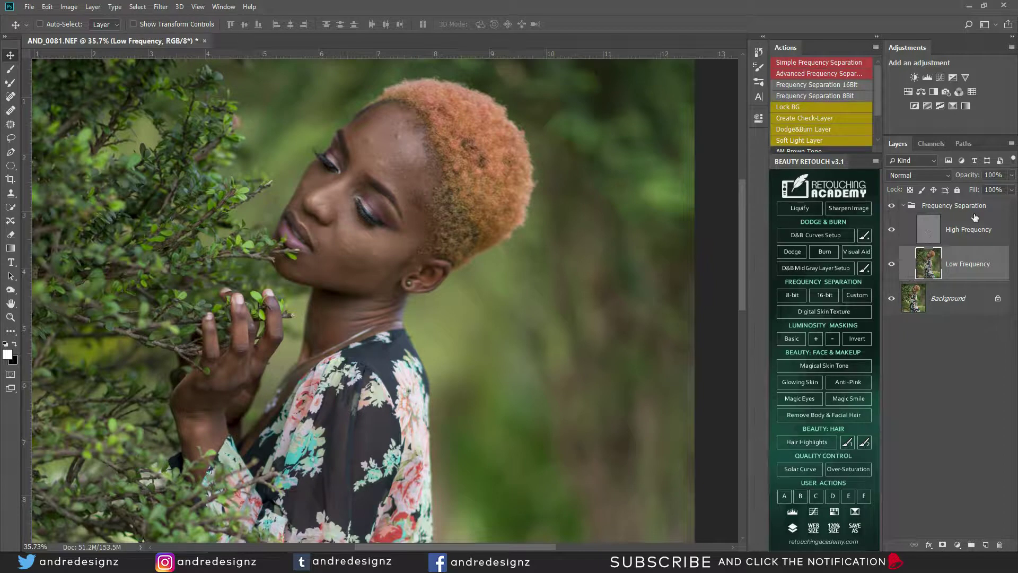
- Prepare a Mixer Brush for the Low Frequency layer by cleaning the brush and setting its size to 90
{"action": "left_click", "coordinate": [11, 84]}
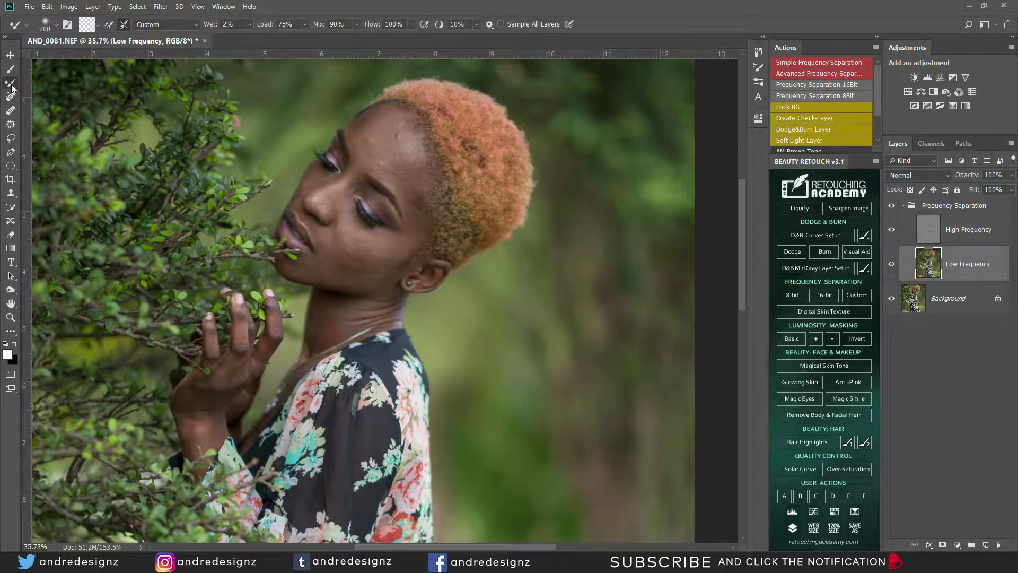
{"action": "left_click", "coordinate": [98, 25]}
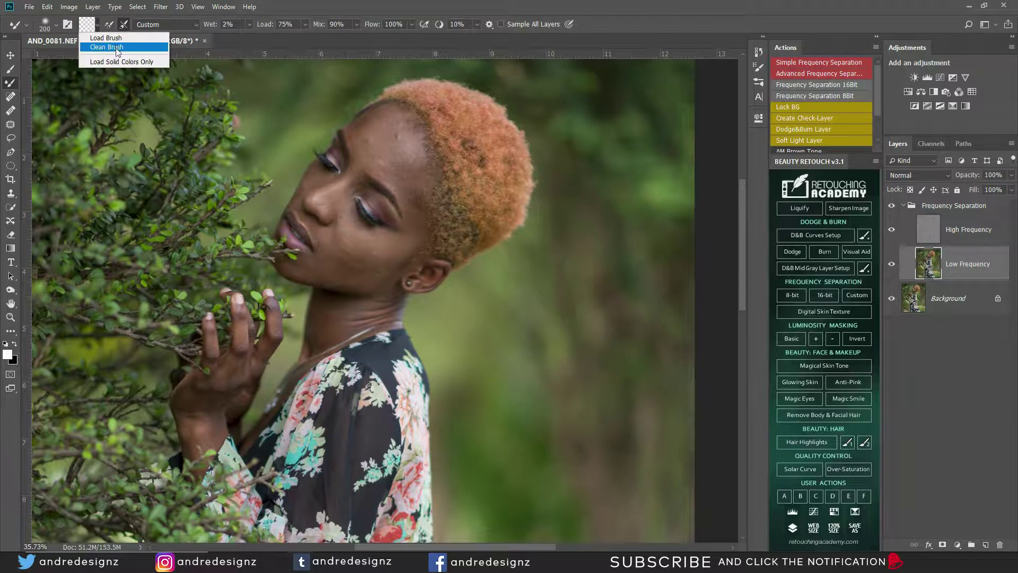
{"action": "left_click", "coordinate": [117, 49]}
{"action": "left_click", "coordinate": [98, 25]}
{"action": "left_click", "coordinate": [106, 50]}
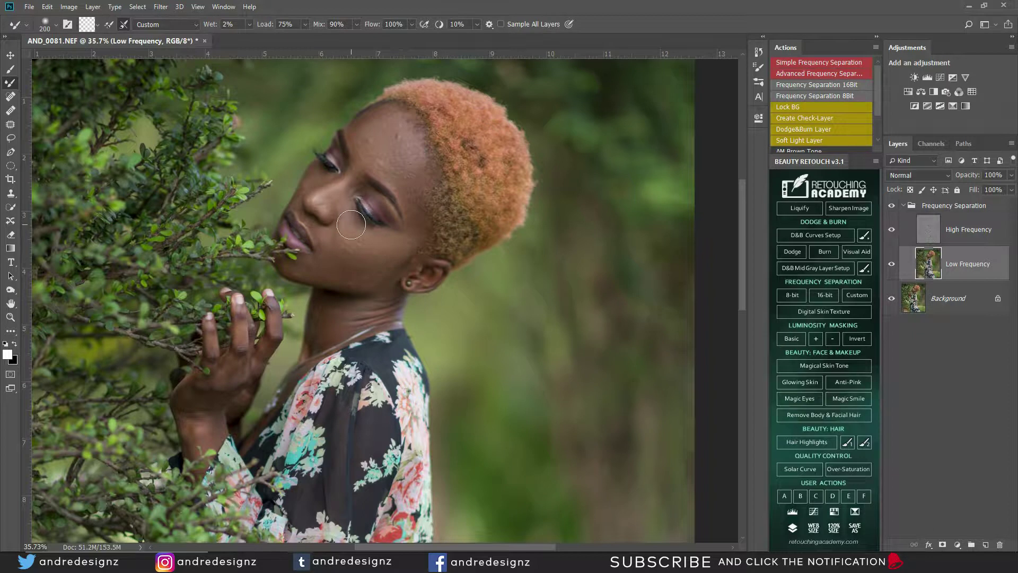
{"action": "key", "text": "bracketleft"}
{"action": "key", "text": "bracketleft"}
{"action": "key", "text": "bracketleft"}
{"action": "key", "text": "bracketleft"}
{"action": "key", "text": "bracketleft"}
- Blend the skin tones on the bridge of the nose with the Mixer Brush, and reduce the brush size to 60
{"action": "key", "text": "p"}
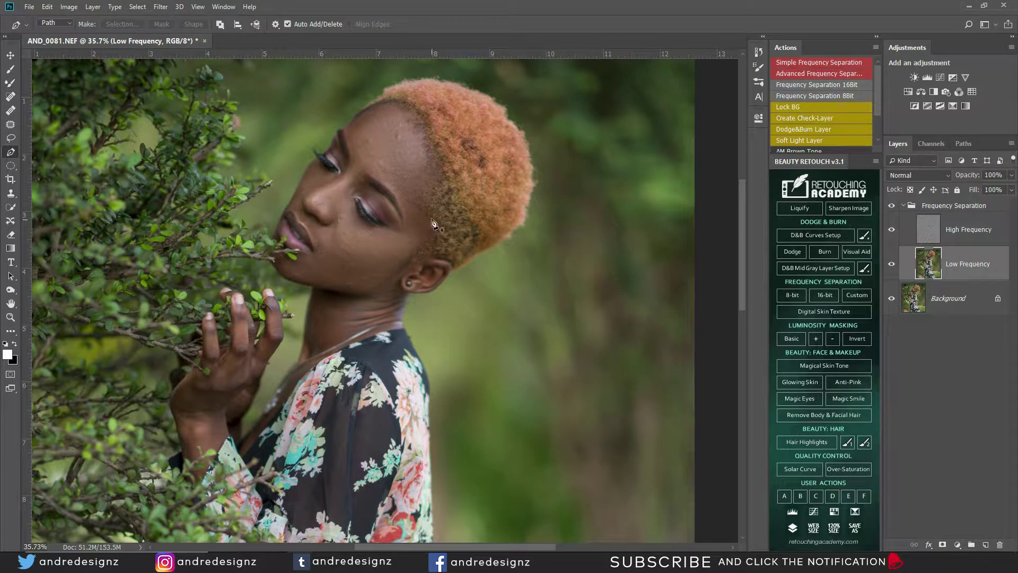
{"action": "scroll", "coordinate": [533, 199], "scroll_direction": "up", "scroll_amount": 7}
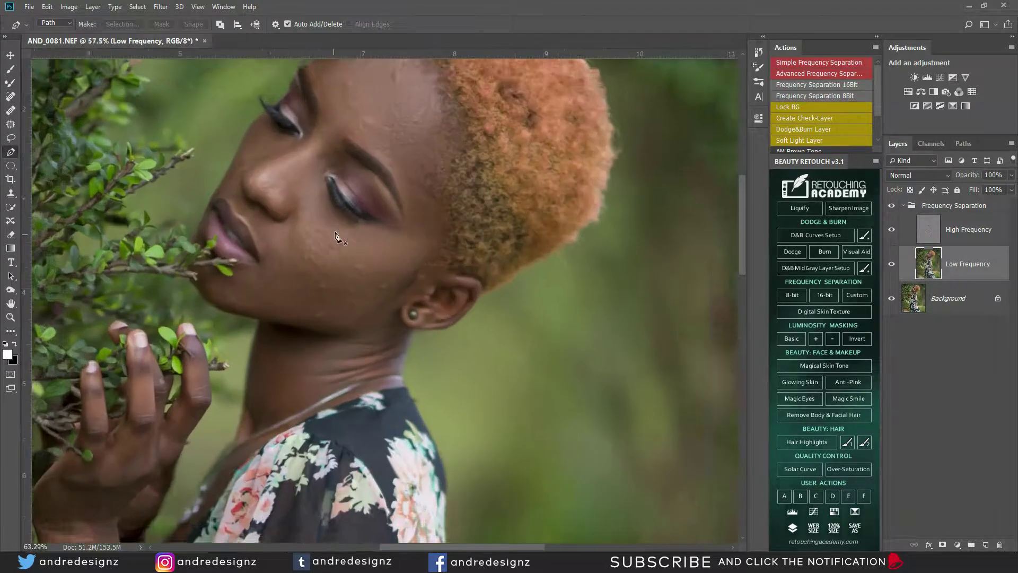
{"action": "left_click_drag", "start_coordinate": [393, 187], "coordinate": [364, 287]}
{"action": "key", "text": "b"}
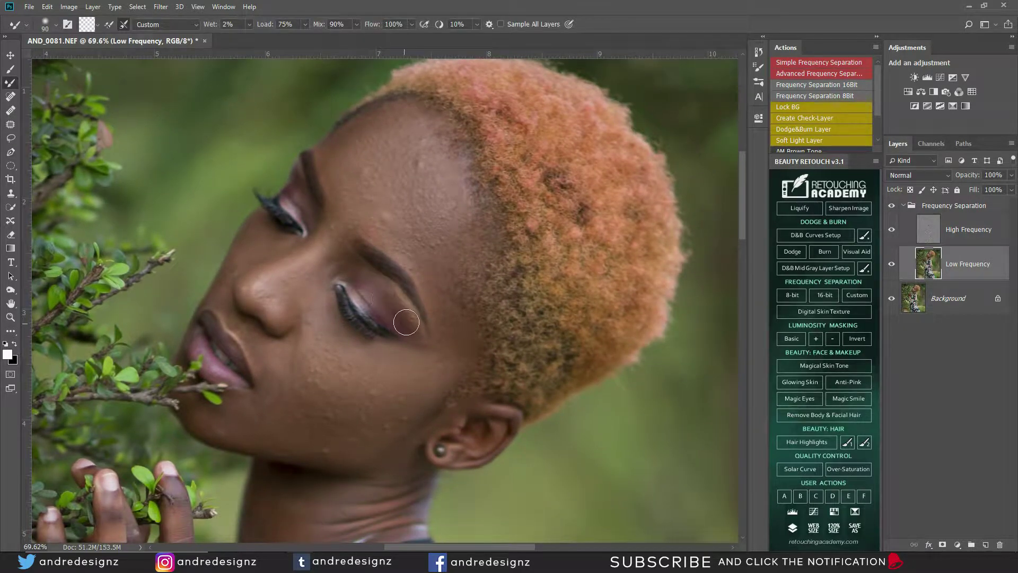
{"action": "mouse_move", "coordinate": [254, 254]}
{"action": "left_mouse_down"}
{"action": "mouse_move", "coordinate": [237, 266]}
{"action": "mouse_move", "coordinate": [256, 239]}
{"action": "mouse_move", "coordinate": [264, 250]}
{"action": "left_mouse_up"}
{"action": "key", "text": "bracketleft"}
{"action": "key", "text": "bracketleft"}
{"action": "key", "text": "bracketleft"}
- Set the Mixer Brush size to 90 and blend uneven skin tones on the neck, hand and face of the Low Frequency layer
{"action": "scroll", "coordinate": [471, 174], "scroll_direction": "down", "scroll_amount": 5}
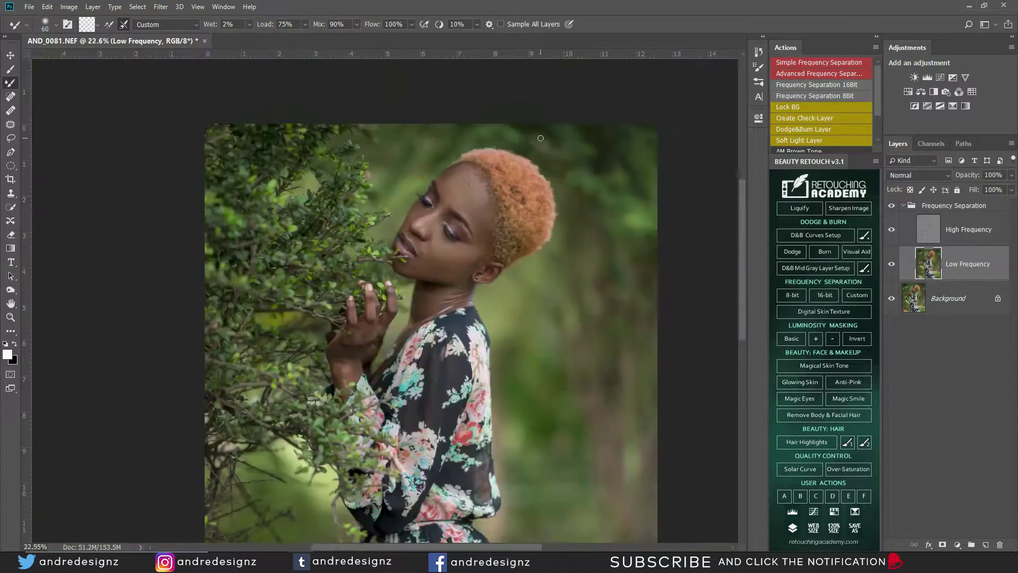
{"action": "scroll", "coordinate": [469, 175], "scroll_direction": "up", "scroll_amount": 4}
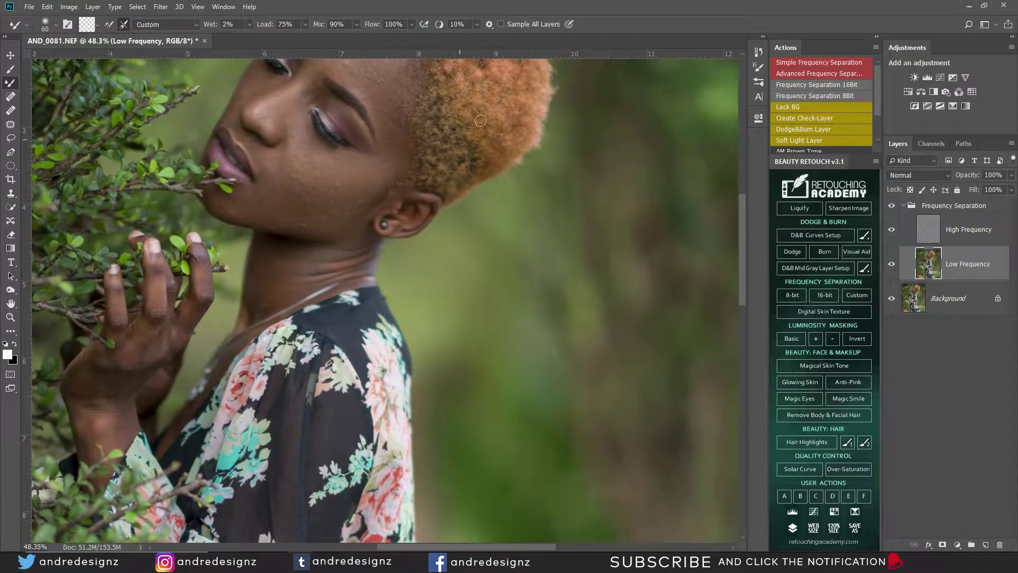
{"action": "scroll", "coordinate": [543, 95], "scroll_direction": "up", "scroll_amount": 1}
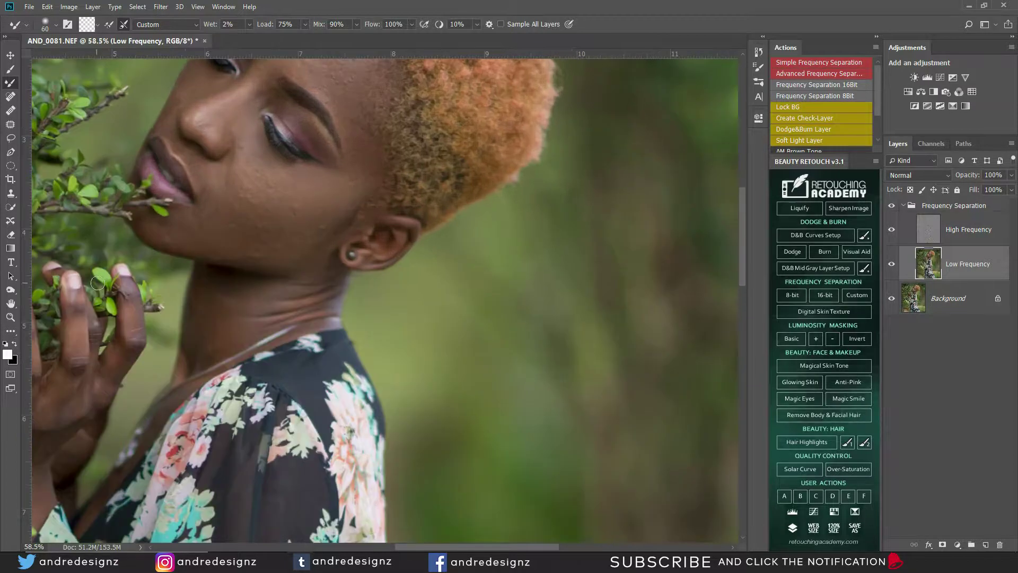
{"action": "scroll", "coordinate": [59, 322], "scroll_direction": "down", "scroll_amount": 4}
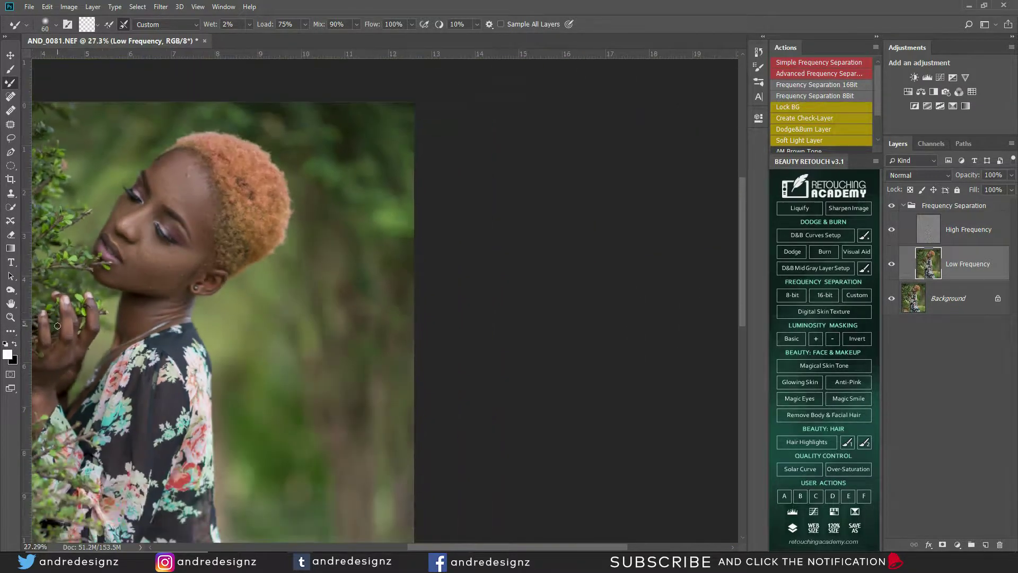
{"action": "scroll", "coordinate": [176, 213], "scroll_direction": "up", "scroll_amount": 2}
{"action": "mouse_move", "coordinate": [178, 178]}
{"action": "left_mouse_down"}
{"action": "mouse_move", "coordinate": [447, 211]}
{"action": "mouse_move", "coordinate": [528, 182]}
{"action": "mouse_move", "coordinate": [399, 148]}
{"action": "left_mouse_up"}
{"action": "scroll", "coordinate": [422, 137], "scroll_direction": "up", "scroll_amount": 1}
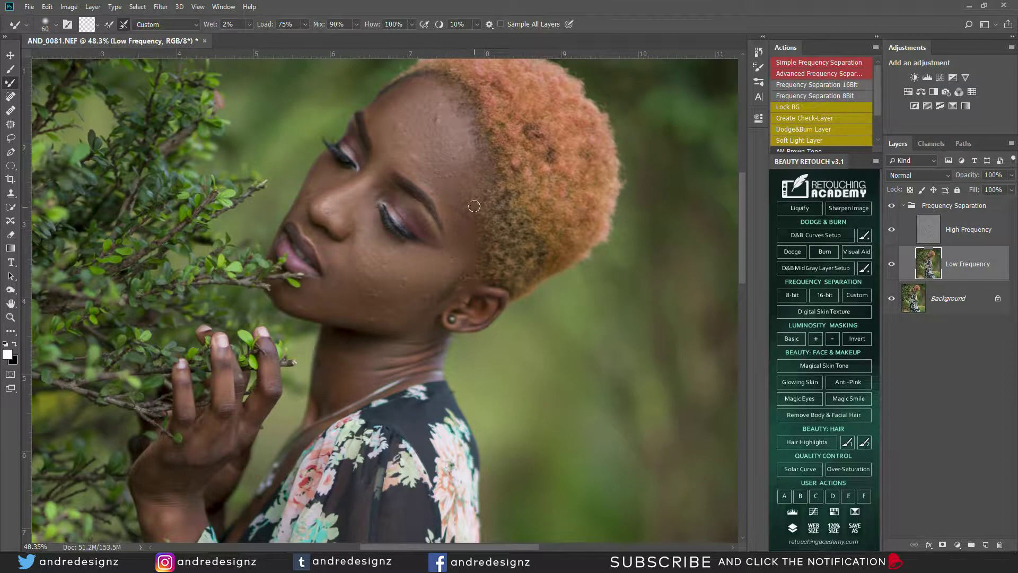
{"action": "key", "text": "bracketright"}
{"action": "key", "text": "bracketright"}
{"action": "key", "text": "bracketright"}
{"action": "mouse_move", "coordinate": [382, 366]}
{"action": "left_mouse_down"}
{"action": "mouse_move", "coordinate": [420, 354]}
{"action": "mouse_move", "coordinate": [367, 386]}
{"action": "mouse_move", "coordinate": [357, 358]}
{"action": "mouse_move", "coordinate": [332, 394]}
{"action": "mouse_move", "coordinate": [332, 341]}
{"action": "mouse_move", "coordinate": [333, 357]}
{"action": "mouse_move", "coordinate": [359, 371]}
{"action": "left_mouse_up"}
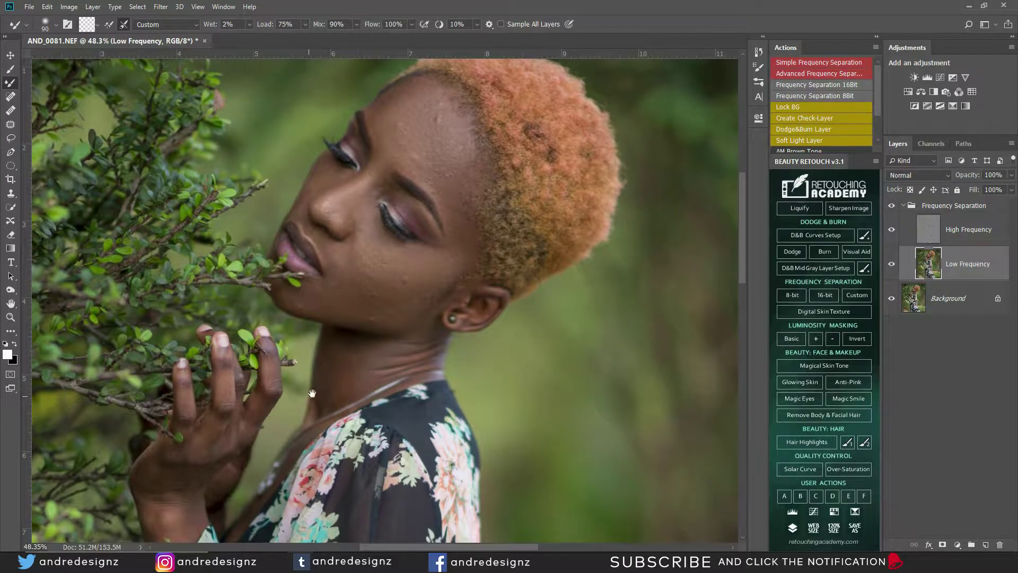
{"action": "left_click_drag", "start_coordinate": [309, 395], "coordinate": [428, 191]}
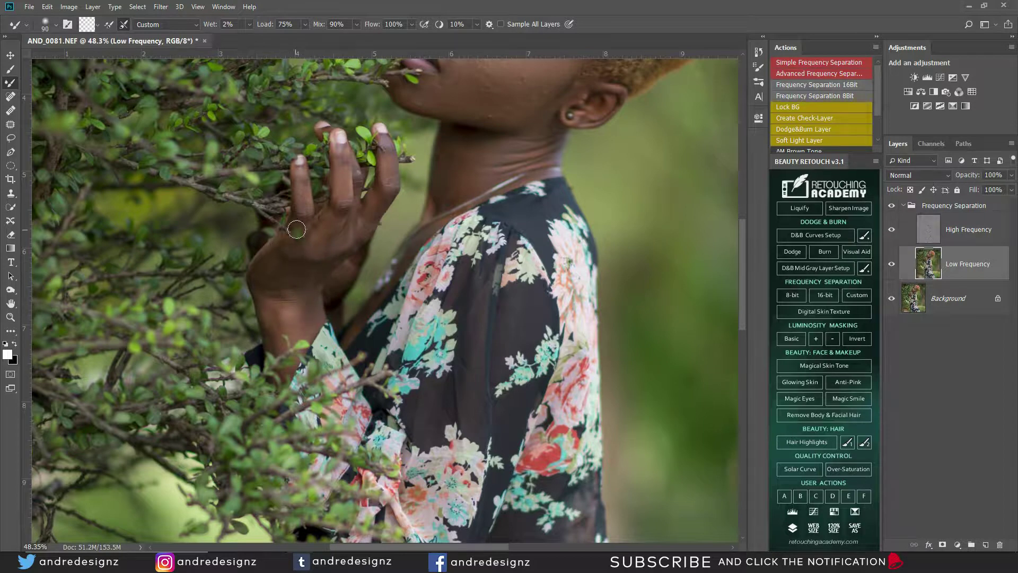
{"action": "mouse_move", "coordinate": [543, 124]}
{"action": "left_mouse_down"}
{"action": "mouse_move", "coordinate": [346, 278]}
{"action": "mouse_move", "coordinate": [346, 355]}
{"action": "left_mouse_up"}
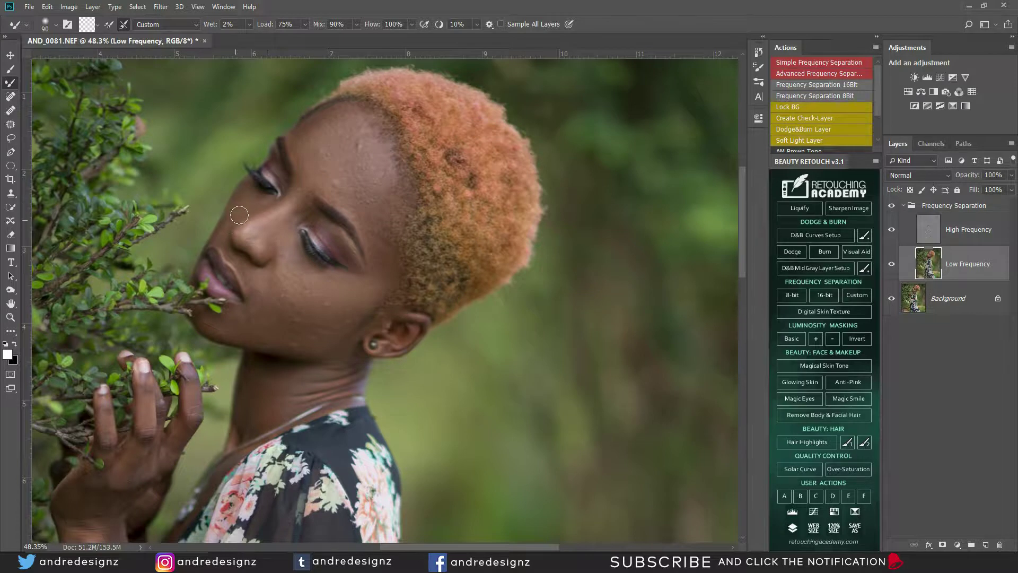
{"action": "mouse_move", "coordinate": [364, 291]}
{"action": "left_mouse_down"}
{"action": "mouse_move", "coordinate": [377, 157]}
{"action": "mouse_move", "coordinate": [393, 241]}
{"action": "mouse_move", "coordinate": [388, 325]}
{"action": "left_mouse_up"}
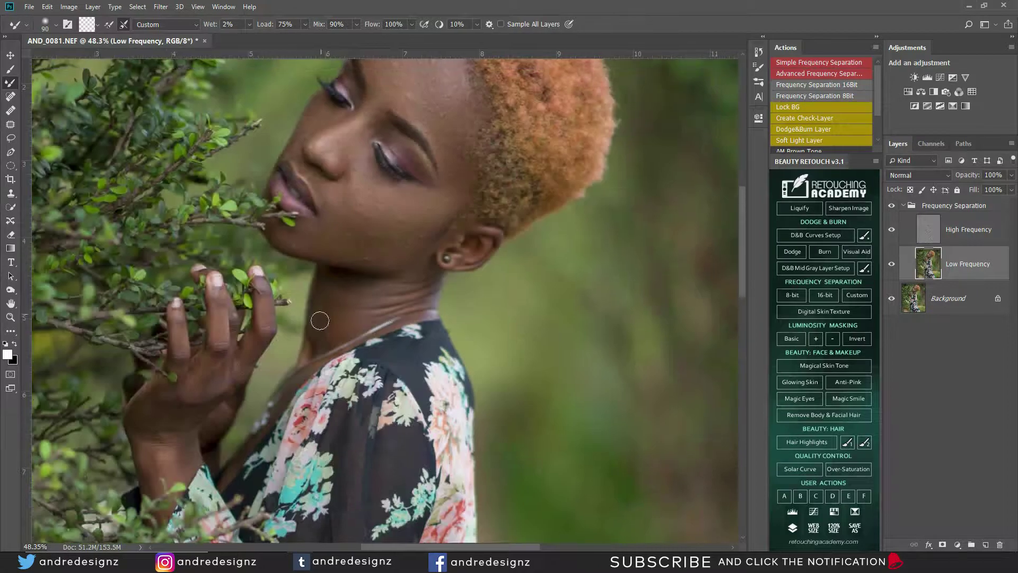
- Set up the Clone Stamp on the High Frequency layer with a brush size of 50
{"action": "left_click", "coordinate": [967, 230]}
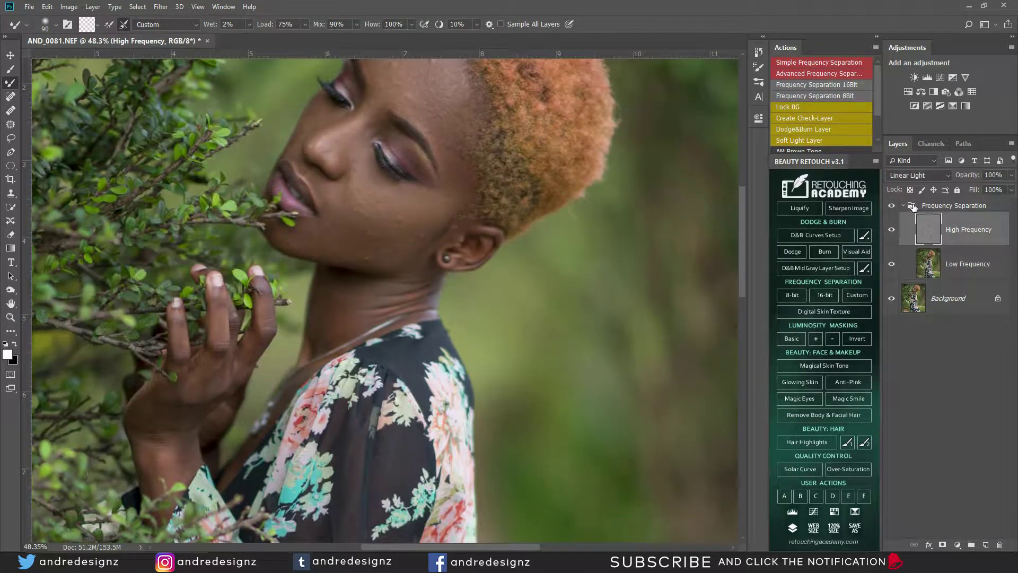
{"action": "left_click", "coordinate": [11, 194]}
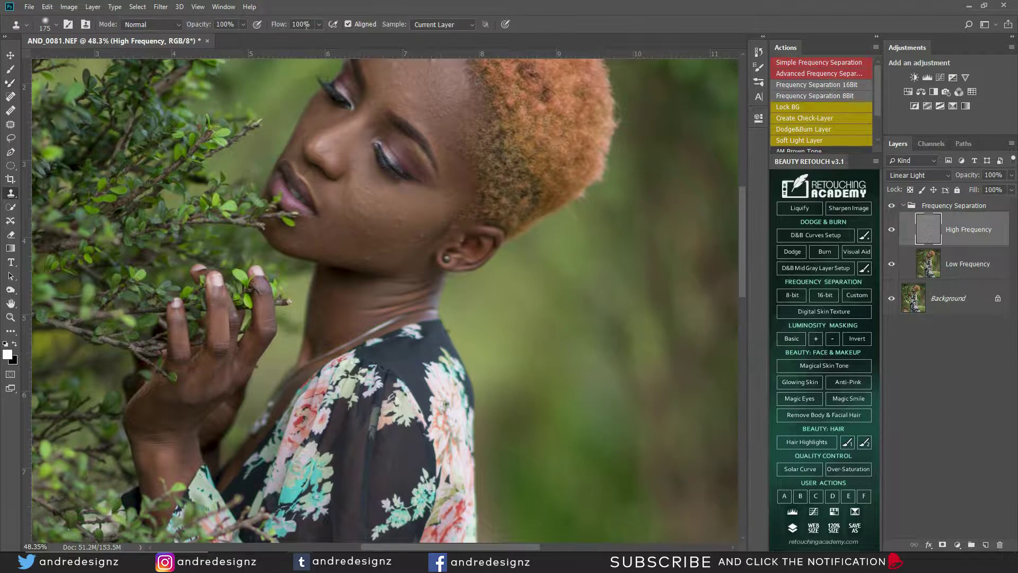
{"action": "key", "text": "bracketleft"}
{"action": "key", "text": "bracketleft"}
{"action": "key", "text": "bracketleft"}
{"action": "key", "text": "bracketleft"}
{"action": "key", "text": "bracketleft"}
{"action": "key", "text": "bracketleft"}
- Clone clean skin texture over the blemishes along the jaw and lower cheek, resampling nearby skin for each spot
{"action": "left_click", "coordinate": [407, 242]}
{"action": "left_click", "coordinate": [390, 249], "text": "alt"}
{"action": "mouse_move", "coordinate": [375, 247]}
{"action": "left_mouse_down"}
{"action": "mouse_move", "coordinate": [369, 257]}
{"action": "mouse_move", "coordinate": [371, 232]}
{"action": "mouse_move", "coordinate": [362, 229]}
{"action": "mouse_move", "coordinate": [342, 242]}
{"action": "left_mouse_up"}
{"action": "left_click", "coordinate": [378, 255], "text": "alt"}
{"action": "left_click", "coordinate": [358, 243], "text": "alt"}
{"action": "left_click", "coordinate": [347, 252], "text": "alt"}
{"action": "left_click", "coordinate": [347, 247], "text": "alt"}
{"action": "left_click", "coordinate": [316, 242], "text": "alt"}
{"action": "left_click", "coordinate": [296, 246]}
{"action": "left_click", "coordinate": [300, 241], "text": "alt"}
{"action": "left_click_drag", "start_coordinate": [282, 237], "coordinate": [285, 239]}
- Compare the portrait with and without the Frequency Separation group
{"action": "left_click", "coordinate": [891, 206]}
{"action": "left_click", "coordinate": [893, 206]}
{"action": "left_click_drag", "start_coordinate": [426, 88], "coordinate": [405, 172]}
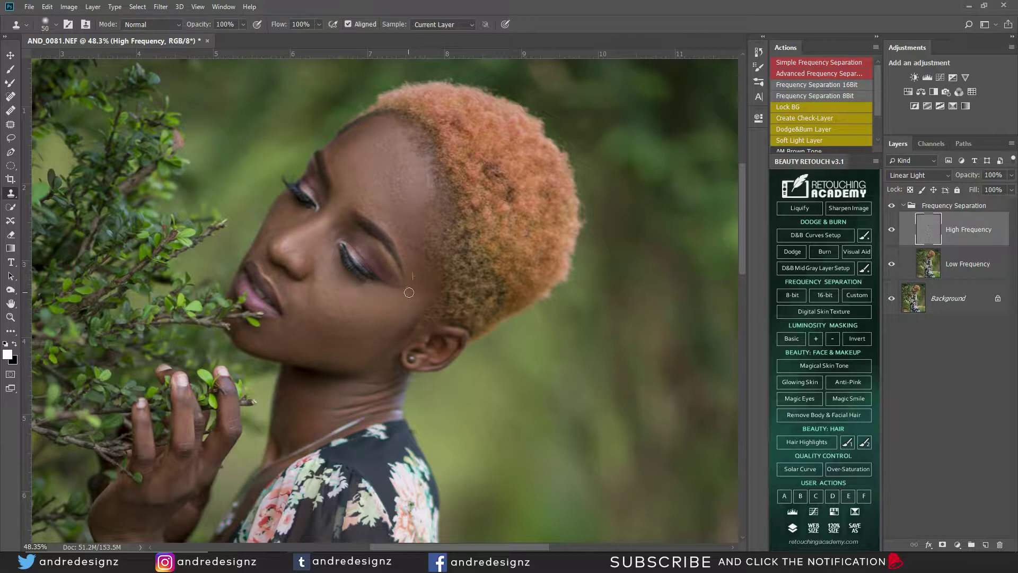
- Clone clean skin texture over the cheek beside the mouth, and undo the last unwanted cloning
{"action": "left_click", "coordinate": [417, 307], "text": "alt"}
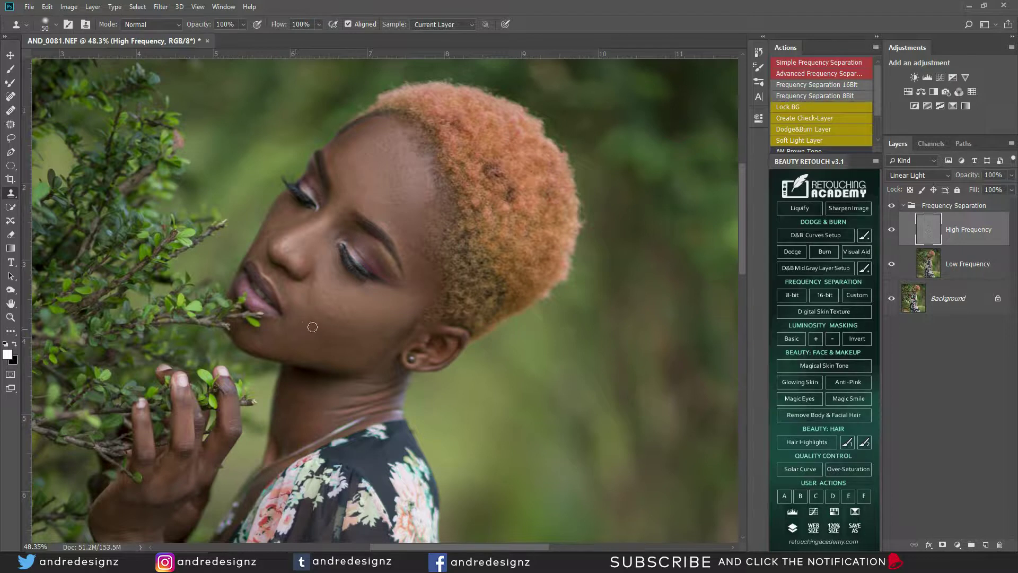
{"action": "left_click_drag", "start_coordinate": [290, 317], "coordinate": [279, 325]}
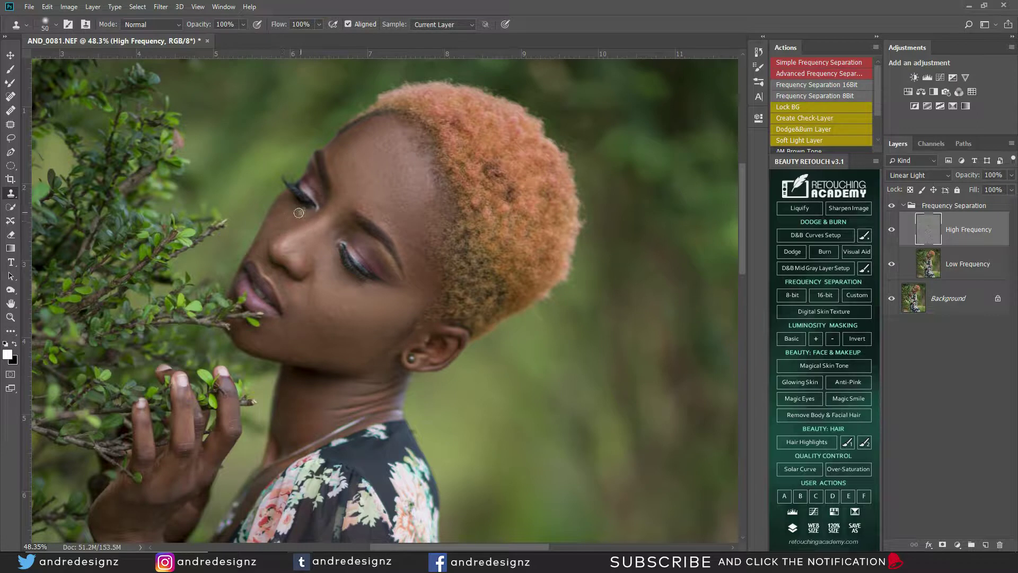
{"action": "scroll", "coordinate": [286, 217], "scroll_direction": "up", "scroll_amount": 5}
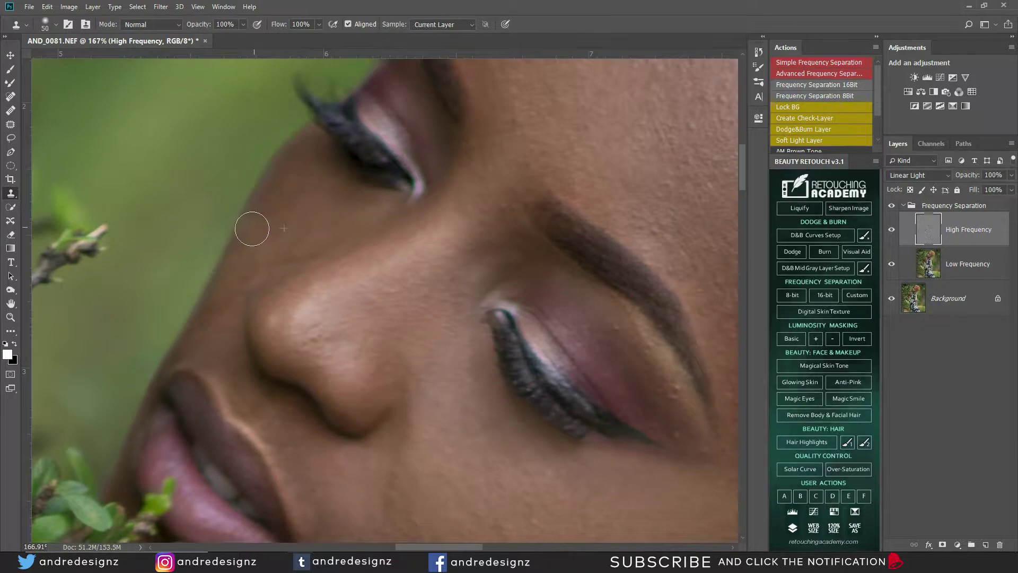
{"action": "key", "text": "ctrl+alt+z"}
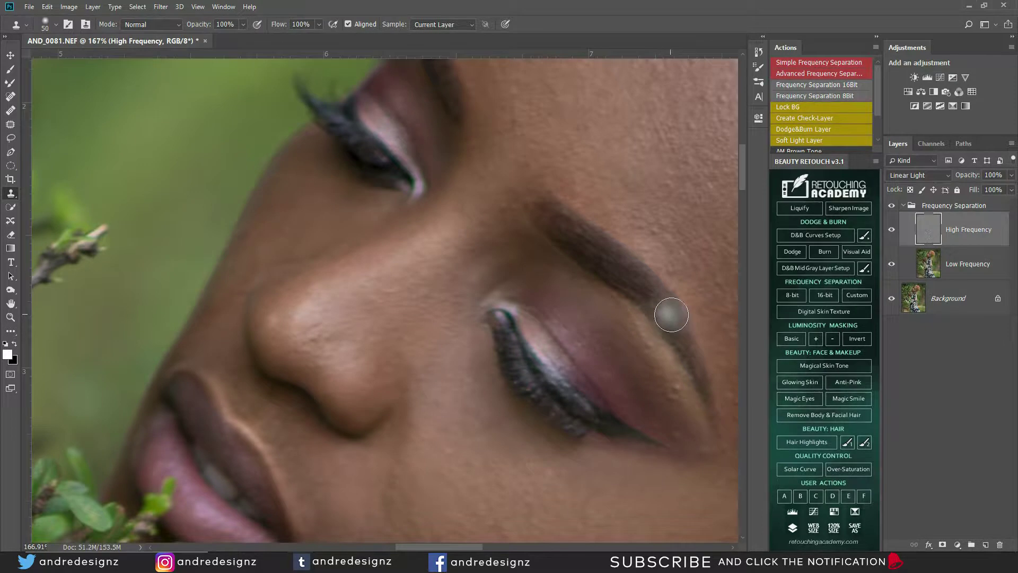
- Set the Clone Stamp size to 20 and clone over the bumps on the outer eyelid below the eyebrow
{"action": "key", "text": "bracketleft"}
{"action": "key", "text": "bracketleft"}
{"action": "key", "text": "bracketleft"}
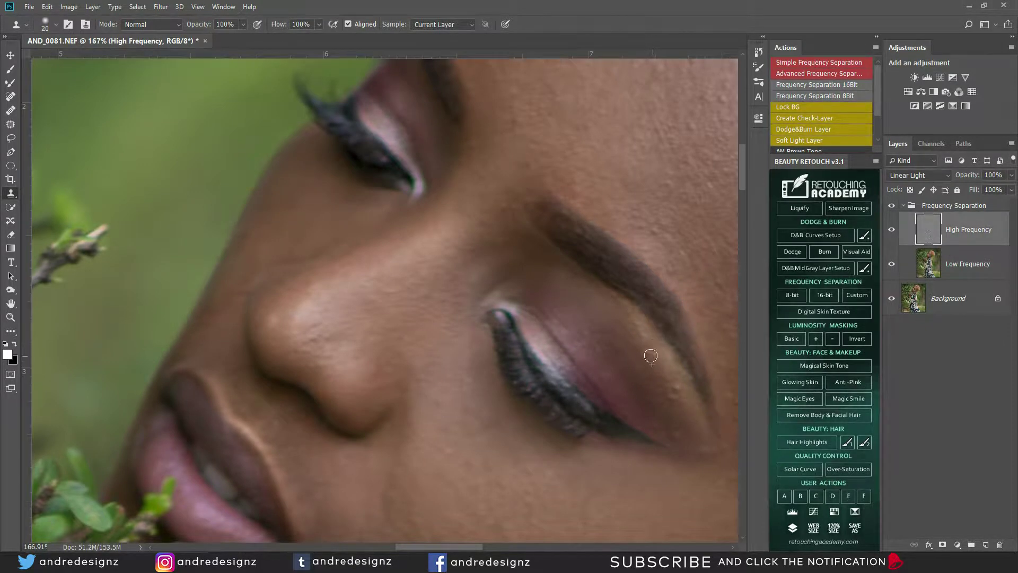
{"action": "left_click", "coordinate": [649, 377], "text": "alt"}
{"action": "mouse_move", "coordinate": [664, 390]}
{"action": "left_mouse_down"}
{"action": "mouse_move", "coordinate": [679, 387]}
{"action": "mouse_move", "coordinate": [656, 430]}
{"action": "left_mouse_up"}
{"action": "left_click", "coordinate": [672, 377], "text": "alt"}
{"action": "left_click", "coordinate": [663, 384], "text": "alt"}
{"action": "left_click", "coordinate": [660, 386], "text": "alt"}
{"action": "left_click", "coordinate": [676, 412], "text": "alt"}
- Clone clean skin texture over the blemishes on the temple beside the outer eye corner
{"action": "left_click_drag", "start_coordinate": [636, 325], "coordinate": [418, 169]}
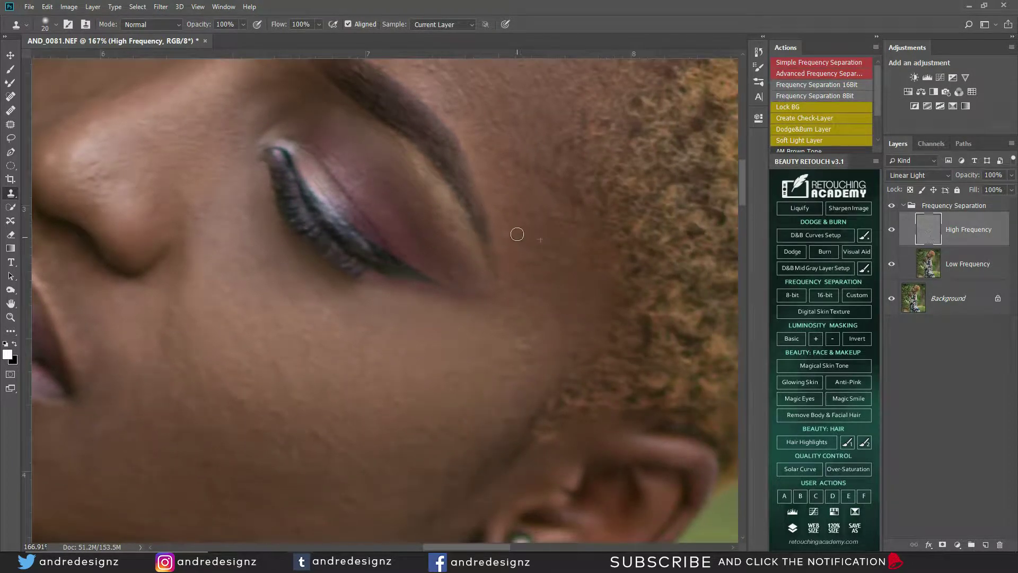
{"action": "left_click_drag", "start_coordinate": [549, 258], "coordinate": [550, 252]}
{"action": "left_click_drag", "start_coordinate": [566, 265], "coordinate": [562, 267]}
{"action": "left_click", "coordinate": [548, 286], "text": "alt"}
{"action": "left_click", "coordinate": [557, 245]}
- Clone clean skin texture over the blemishes on the forehead above the eyebrow, resampling nearby skin
{"action": "left_click_drag", "start_coordinate": [495, 83], "coordinate": [483, 187]}
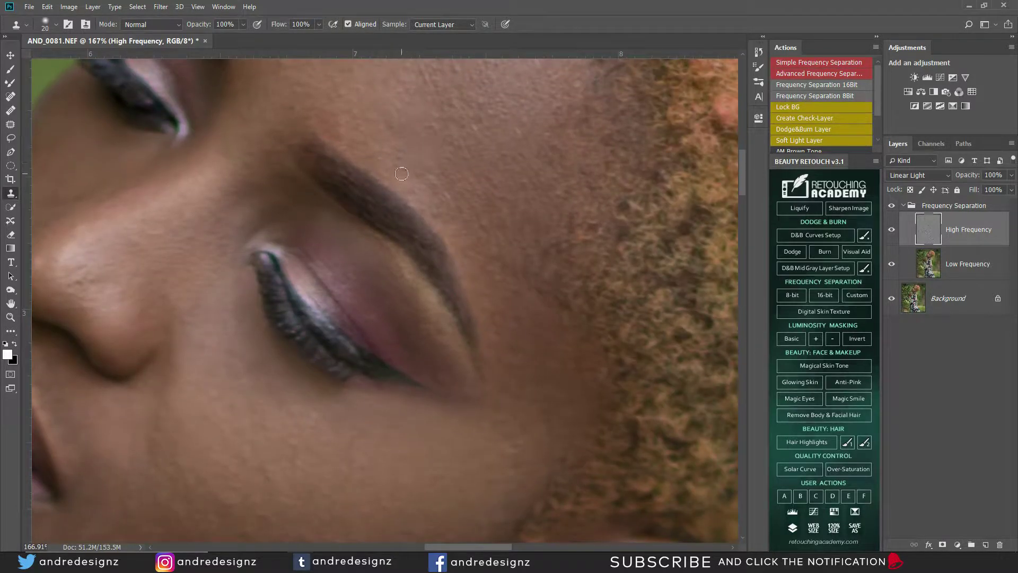
{"action": "left_click", "coordinate": [422, 138]}
{"action": "left_click", "coordinate": [491, 206], "text": "alt"}
{"action": "left_click", "coordinate": [484, 226]}
{"action": "left_click", "coordinate": [499, 172], "text": "alt"}
{"action": "left_click", "coordinate": [525, 157]}
{"action": "left_click", "coordinate": [525, 130]}
- Clone smoother skin texture over the back of the hand and the knuckles, resampling nearby skin
{"action": "scroll", "coordinate": [381, 248], "scroll_direction": "down", "scroll_amount": 10}
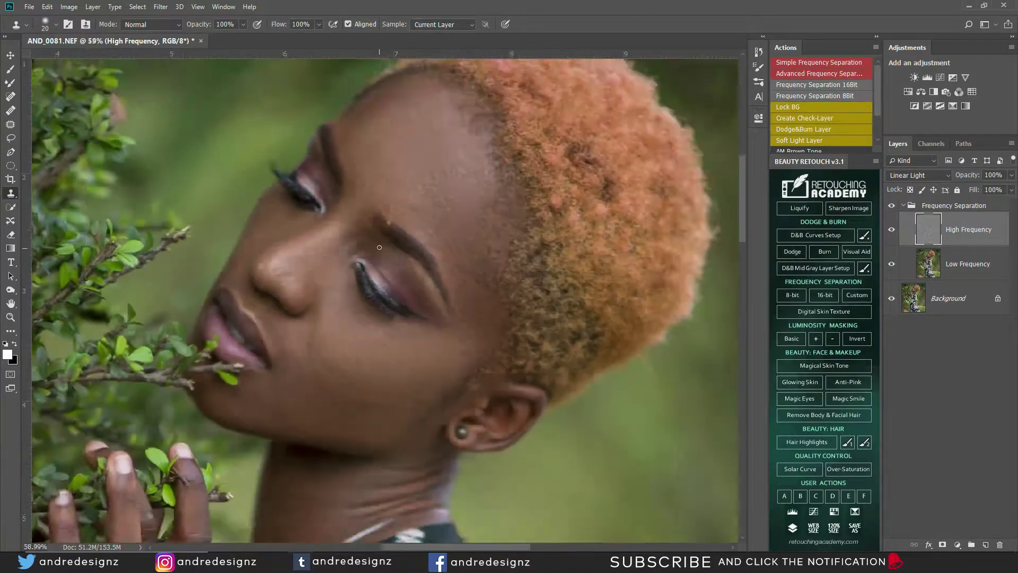
{"action": "scroll", "coordinate": [382, 247], "scroll_direction": "down", "scroll_amount": 3}
{"action": "scroll", "coordinate": [242, 400], "scroll_direction": "up", "scroll_amount": 5}
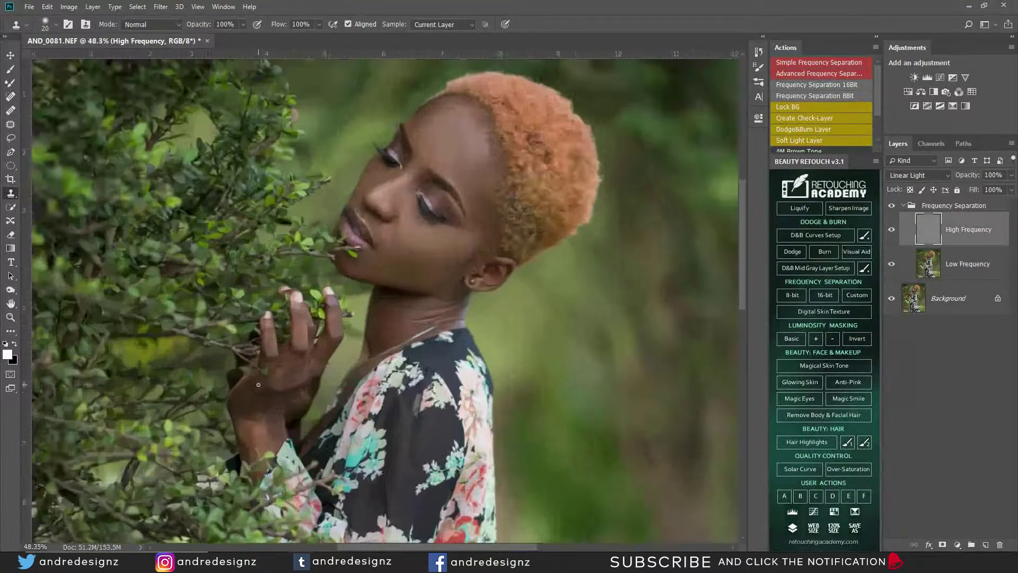
{"action": "scroll", "coordinate": [242, 399], "scroll_direction": "up", "scroll_amount": 2}
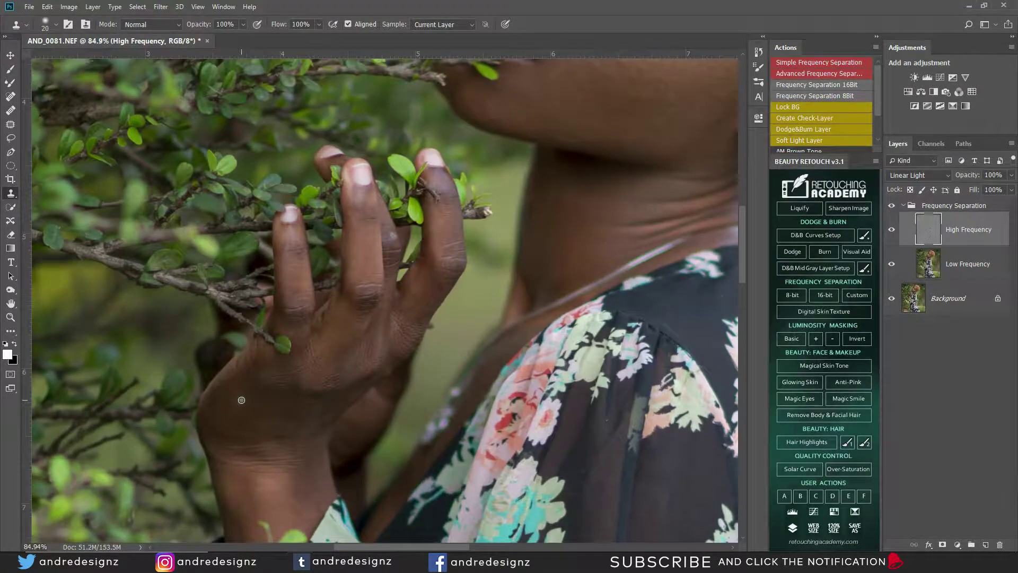
{"action": "left_click", "coordinate": [297, 413], "text": "alt"}
{"action": "left_click_drag", "start_coordinate": [290, 428], "coordinate": [281, 434]}
{"action": "left_click", "coordinate": [362, 358]}
{"action": "left_click", "coordinate": [282, 412], "text": "alt"}
{"action": "left_click", "coordinate": [320, 418]}
{"action": "mouse_move", "coordinate": [325, 415]}
{"action": "left_mouse_down"}
{"action": "mouse_move", "coordinate": [326, 426]}
{"action": "mouse_move", "coordinate": [265, 426]}
{"action": "left_mouse_up"}
{"action": "left_click", "coordinate": [275, 407]}
{"action": "left_click", "coordinate": [287, 408], "text": "alt"}
- Sample clean skin near the wrist and on the middle finger, and clone it over the finger's blemishes
{"action": "left_click_drag", "start_coordinate": [269, 403], "coordinate": [371, 175]}
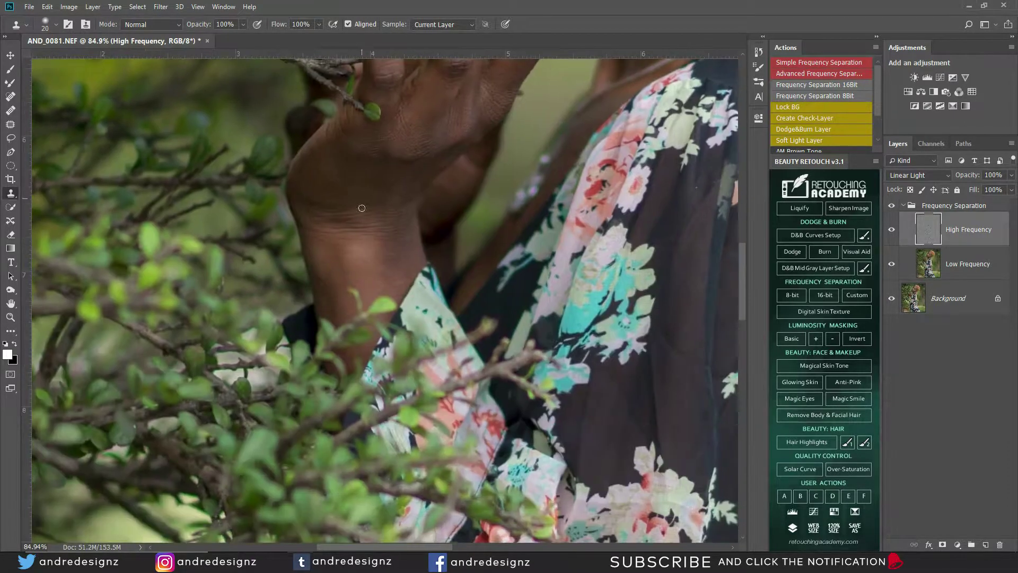
{"action": "left_click", "coordinate": [330, 179], "text": "alt"}
{"action": "left_click_drag", "start_coordinate": [365, 173], "coordinate": [297, 270]}
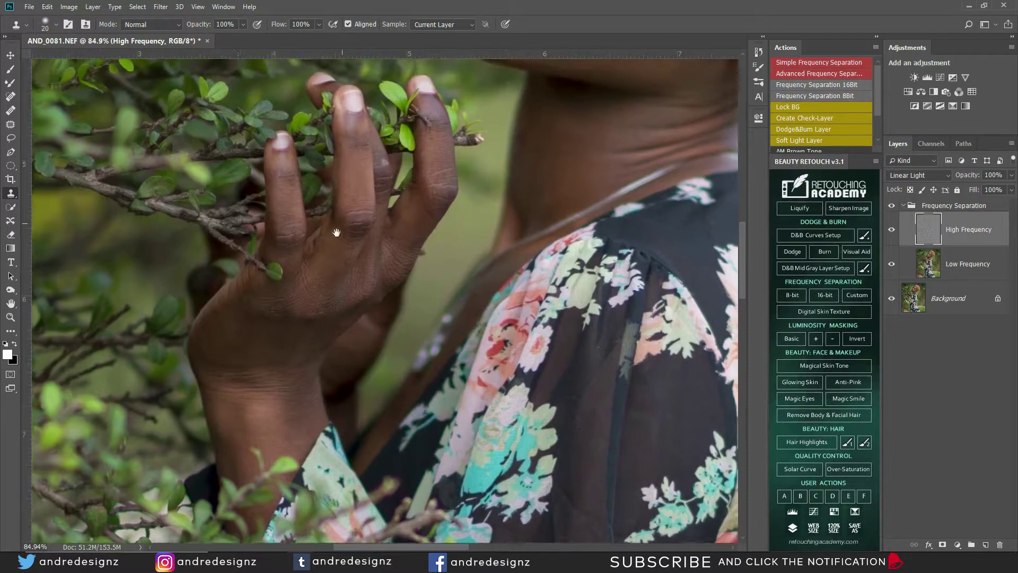
{"action": "left_click", "coordinate": [353, 183], "text": "alt"}
{"action": "left_click_drag", "start_coordinate": [359, 190], "coordinate": [357, 189]}
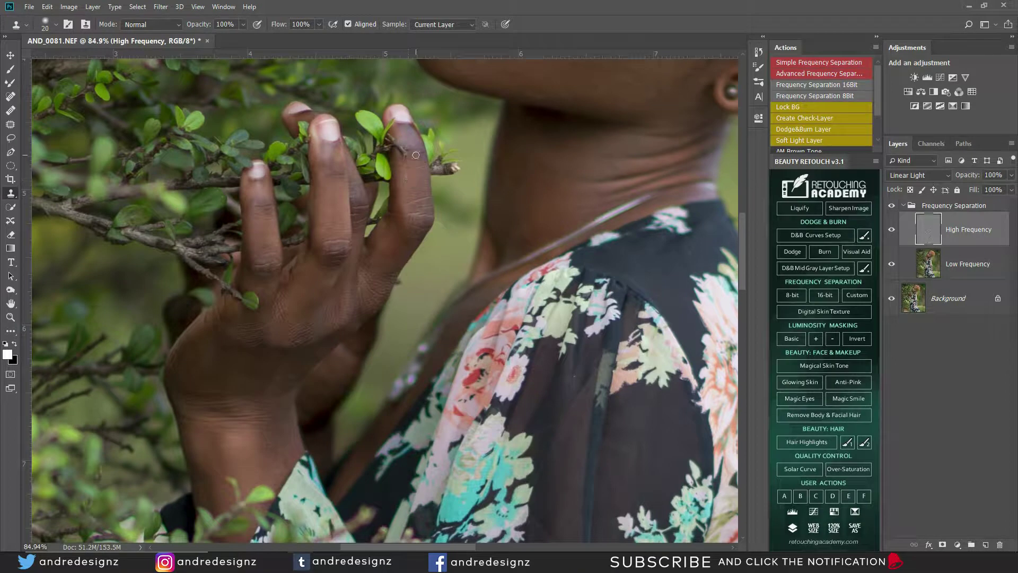
- Compare the whole retouch before and after by hiding and showing the Frequency Separation group
{"action": "scroll", "coordinate": [415, 155], "scroll_direction": "down", "scroll_amount": 10}
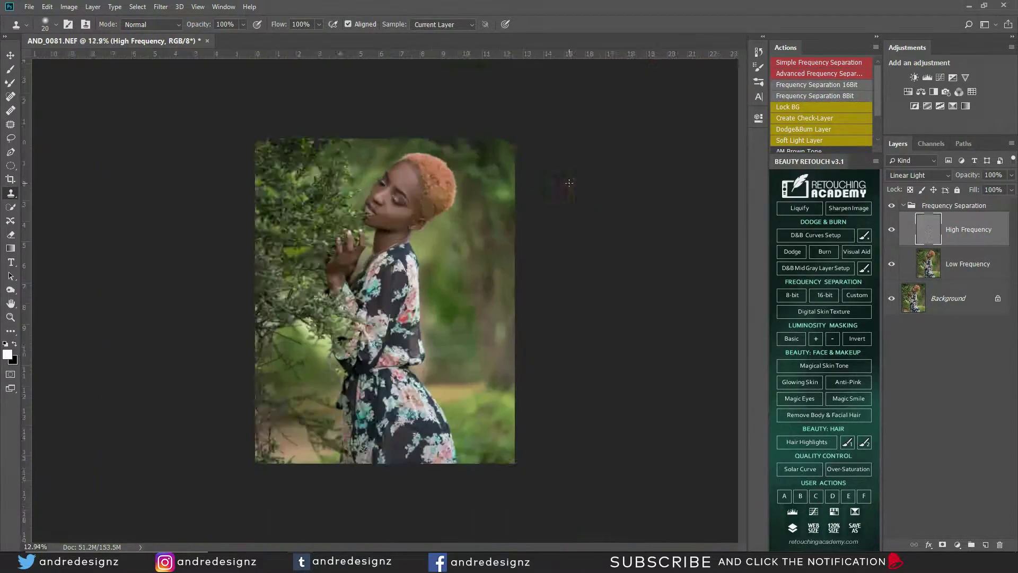
{"action": "scroll", "coordinate": [510, 179], "scroll_direction": "up", "scroll_amount": 5}
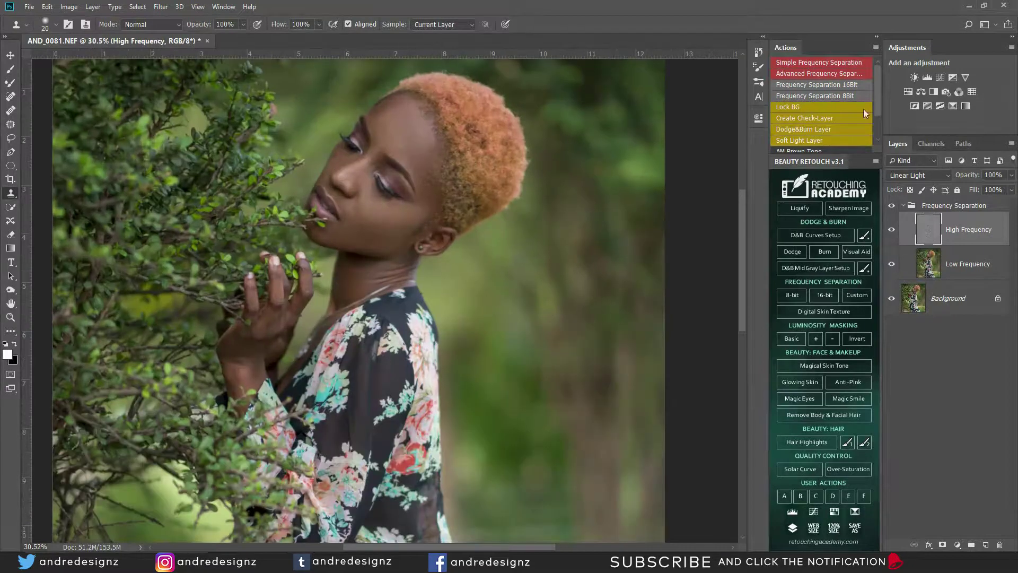
{"action": "left_click", "coordinate": [891, 205]}
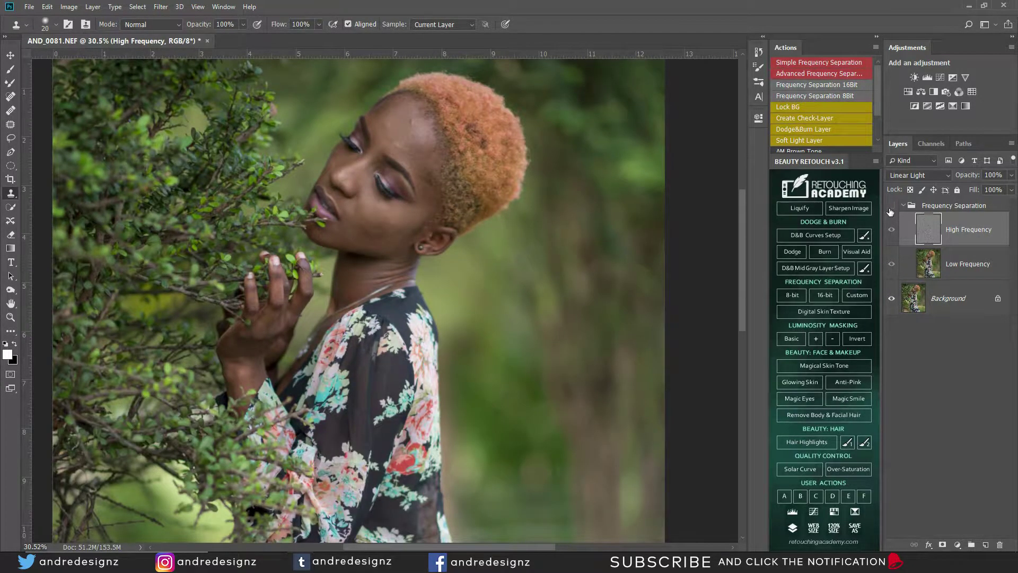
{"action": "left_click", "coordinate": [891, 205]}
- Set the Clone Stamp size to 70 and clone smooth skin texture along the temple and forehead hairline
{"action": "scroll", "coordinate": [379, 185], "scroll_direction": "up", "scroll_amount": 5}
{"action": "scroll", "coordinate": [379, 185], "scroll_direction": "up", "scroll_amount": 2}
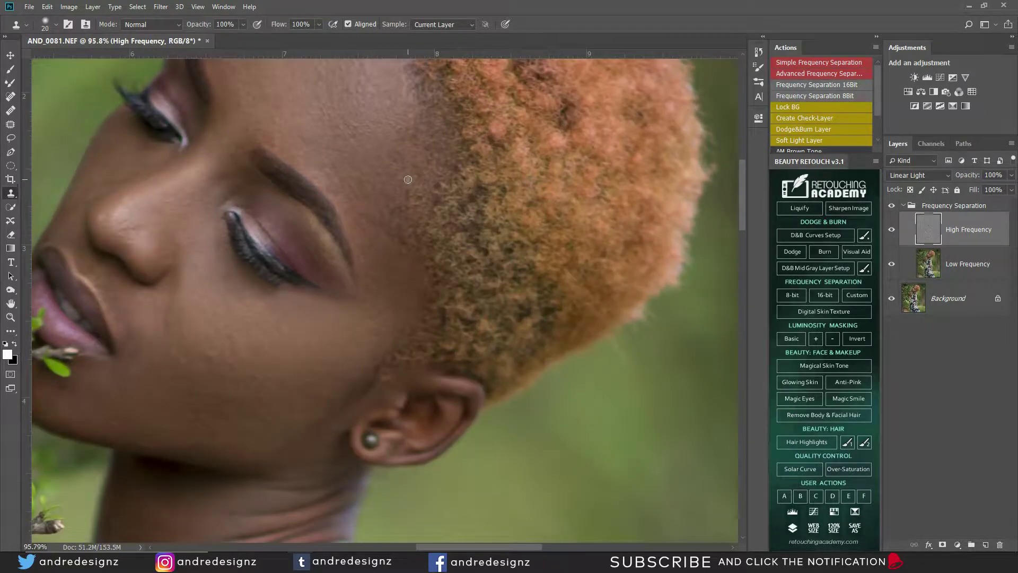
{"action": "key", "text": "bracketright"}
{"action": "key", "text": "bracketright"}
{"action": "key", "text": "bracketright"}
{"action": "key", "text": "bracketright"}
{"action": "left_click", "coordinate": [378, 189], "text": "alt"}
{"action": "left_click", "coordinate": [403, 236]}
{"action": "left_click", "coordinate": [376, 187], "text": "alt"}
{"action": "left_click_drag", "start_coordinate": [382, 222], "coordinate": [410, 248]}
{"action": "left_click", "coordinate": [371, 180], "text": "alt"}
{"action": "left_click", "coordinate": [371, 186], "text": "alt"}
{"action": "mouse_move", "coordinate": [407, 199]}
{"action": "left_mouse_down"}
{"action": "mouse_move", "coordinate": [369, 179]}
{"action": "mouse_move", "coordinate": [397, 140]}
{"action": "mouse_move", "coordinate": [408, 176]}
{"action": "left_mouse_up"}
{"action": "left_click", "coordinate": [370, 175], "text": "alt"}
{"action": "left_click", "coordinate": [381, 139], "text": "alt"}
{"action": "left_click", "coordinate": [377, 132], "text": "alt"}
{"action": "left_click_drag", "start_coordinate": [405, 131], "coordinate": [407, 137]}
- Collapse the Frequency Separation group, add a Curves adjustment layer above it and duplicate that layer
{"action": "scroll", "coordinate": [345, 180], "scroll_direction": "down", "scroll_amount": 5}
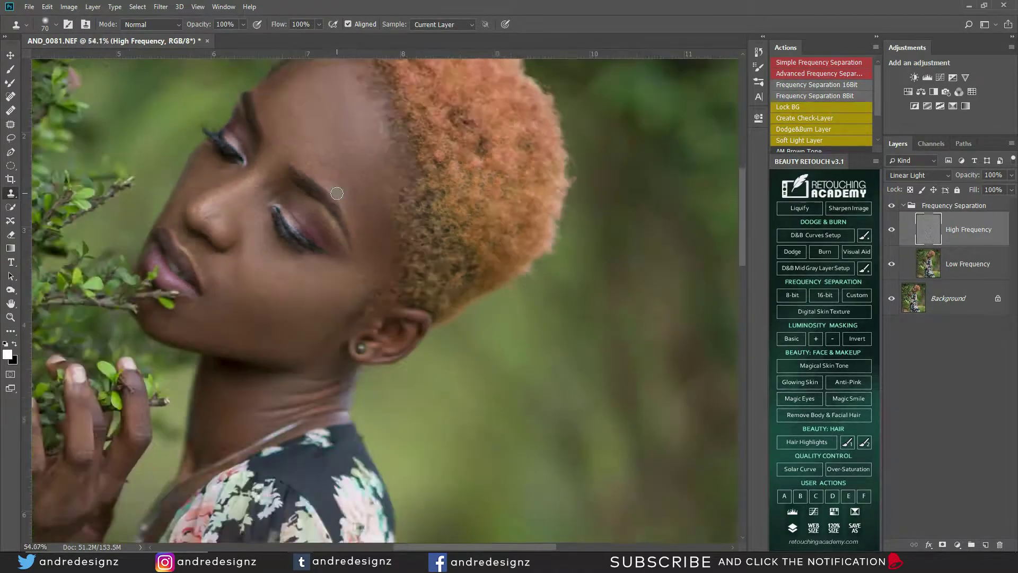
{"action": "scroll", "coordinate": [343, 176], "scroll_direction": "down", "scroll_amount": 3}
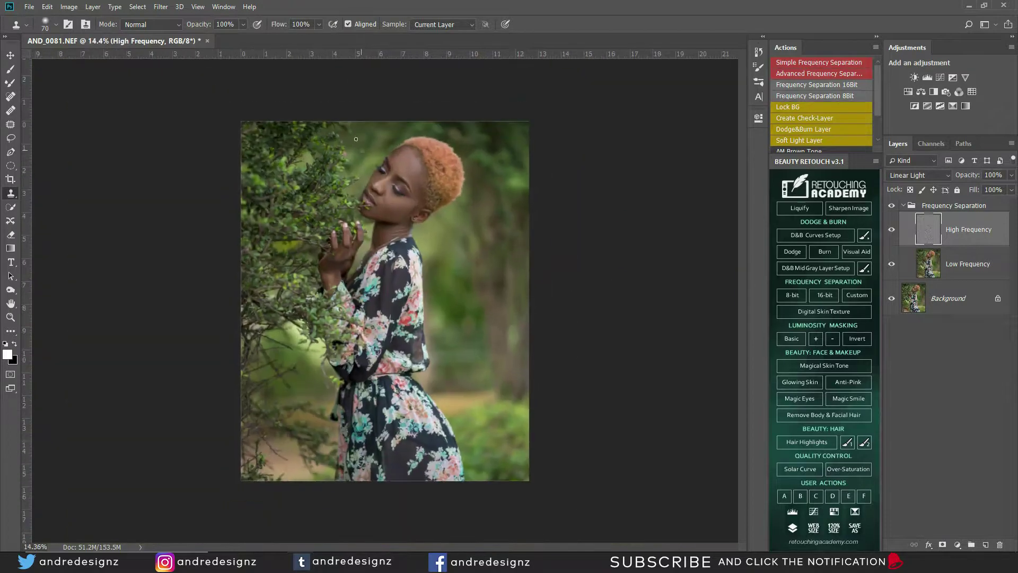
{"action": "left_click", "coordinate": [902, 207]}
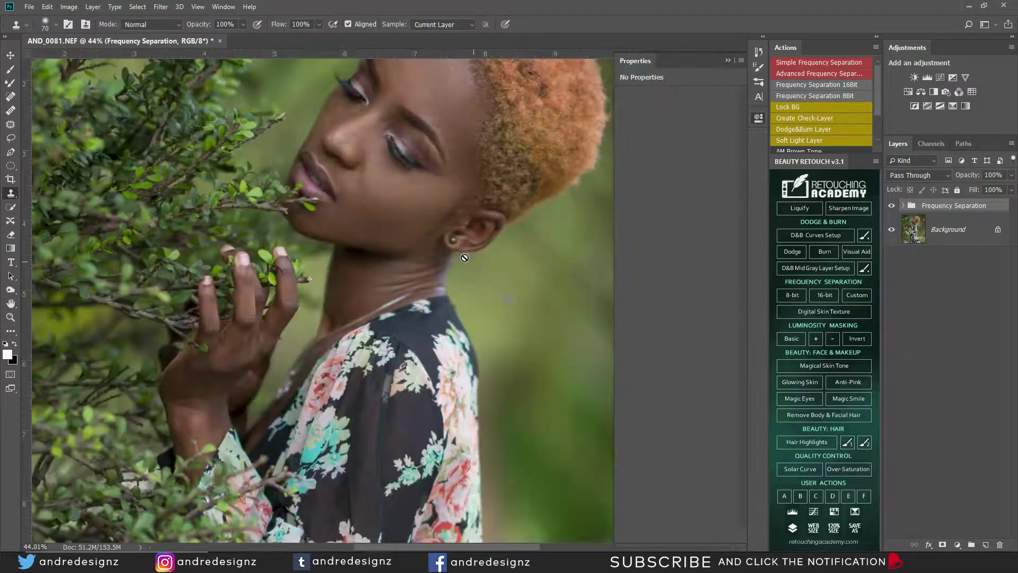
{"action": "scroll", "coordinate": [428, 270], "scroll_direction": "down", "scroll_amount": 3}
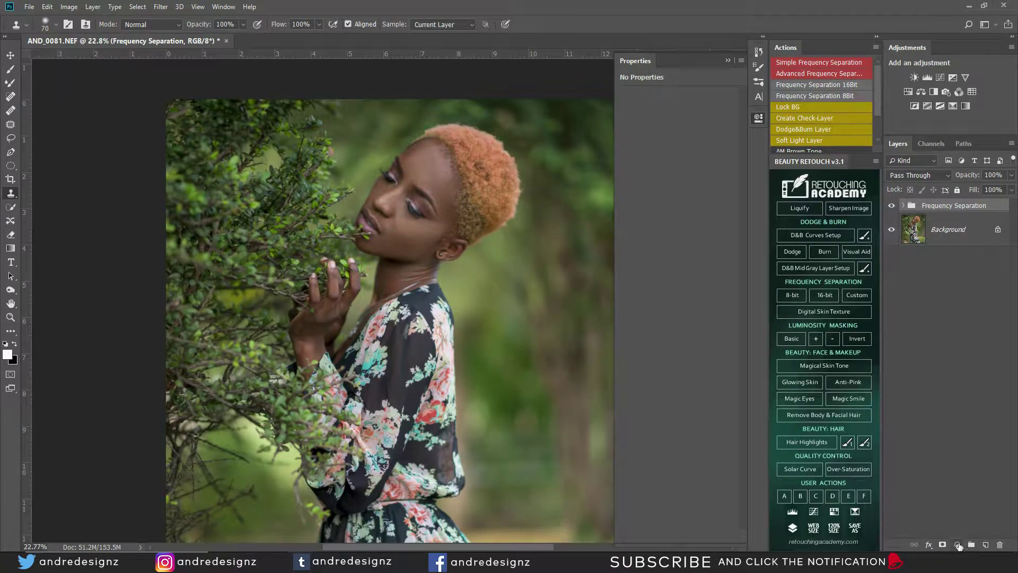
{"action": "left_click", "coordinate": [957, 544]}
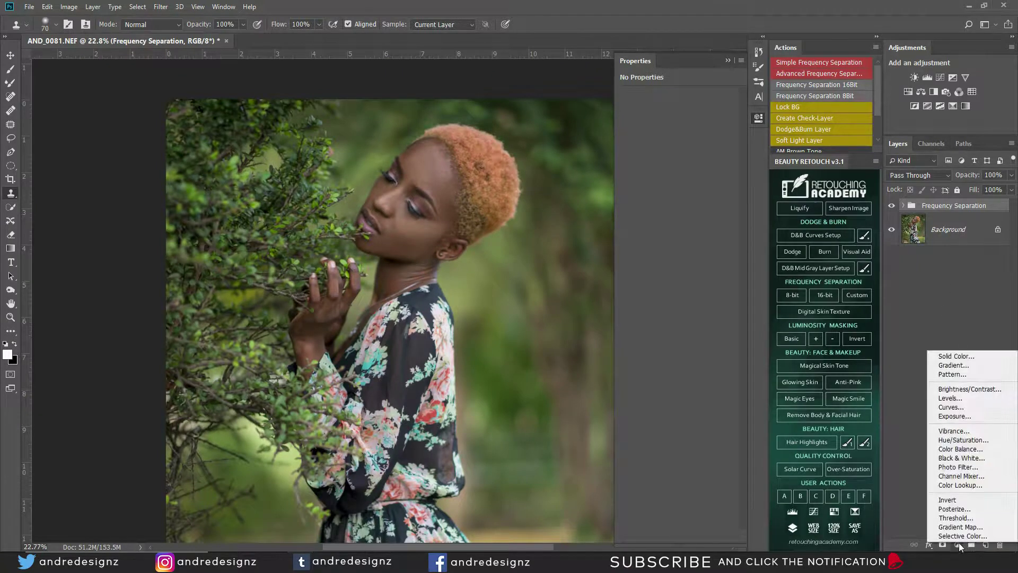
{"action": "left_click", "coordinate": [949, 407]}
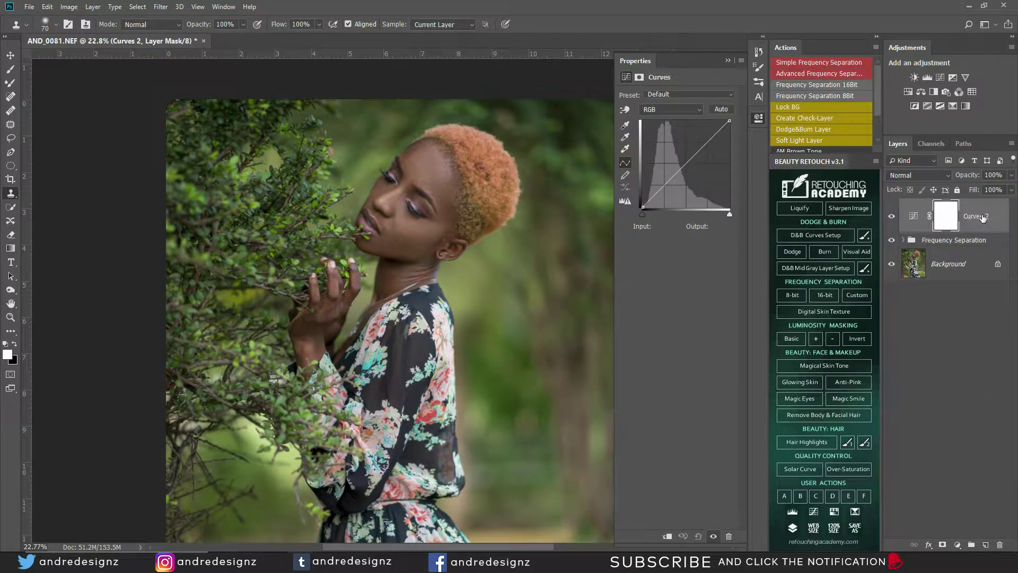
{"action": "key", "text": "ctrl+j"}
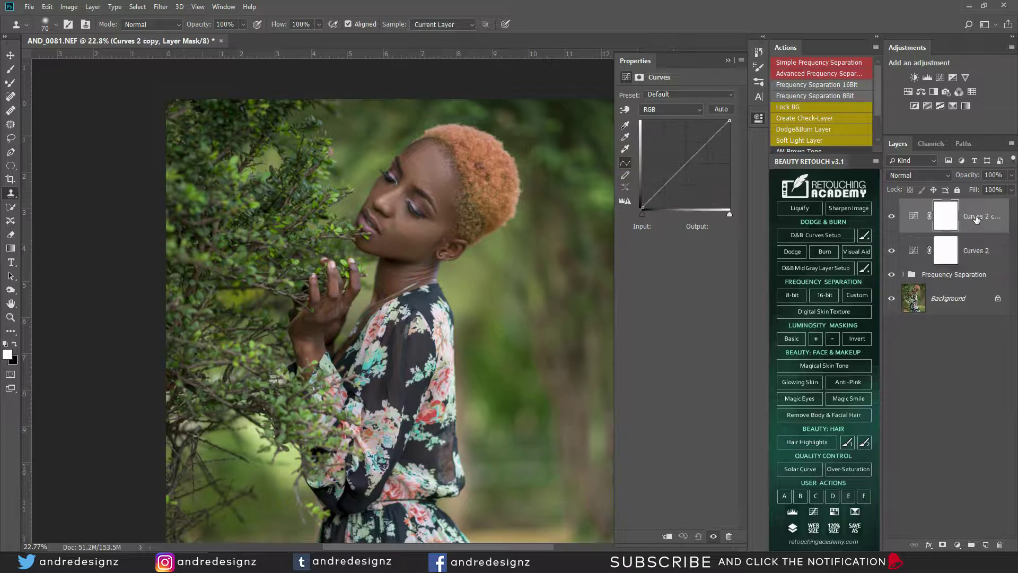
- Rename the upper Curves layer as dodge and the lower one as brun
{"action": "double_click", "coordinate": [977, 217]}
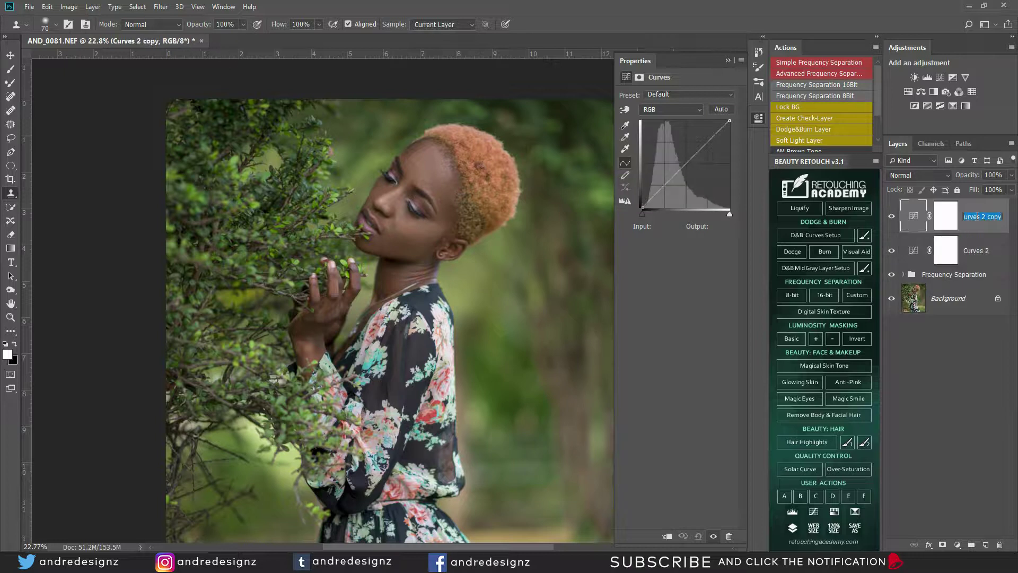
{"action": "type", "text": "dodge"}
{"action": "key", "text": "Return"}
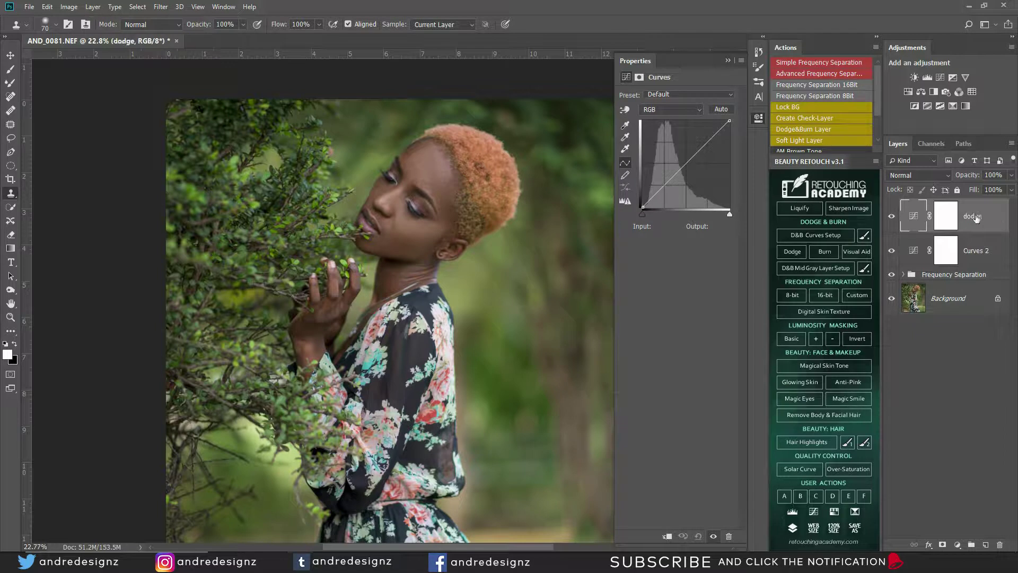
{"action": "double_click", "coordinate": [981, 251]}
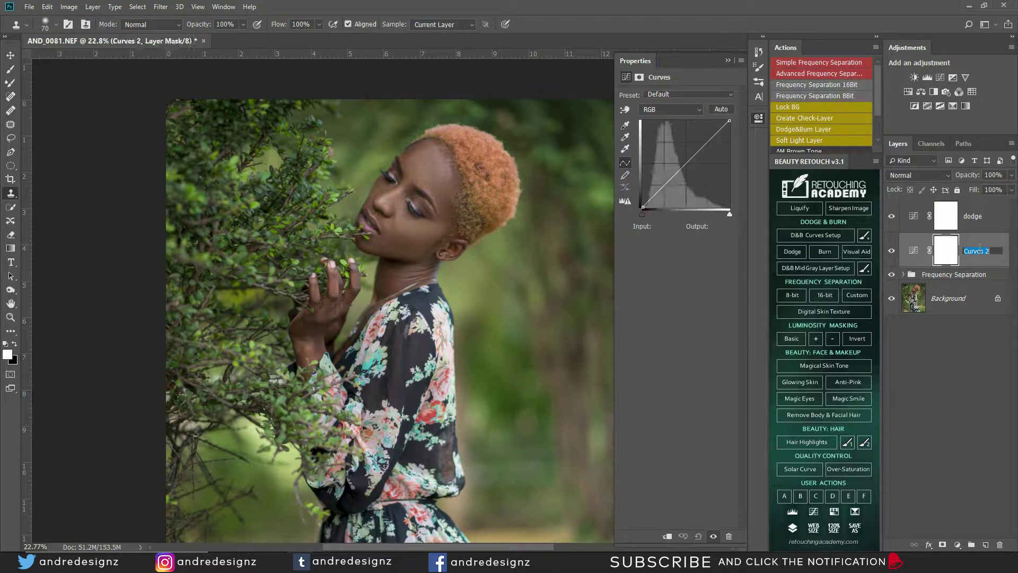
{"action": "type", "text": "b"}
{"action": "key", "text": "Return"}
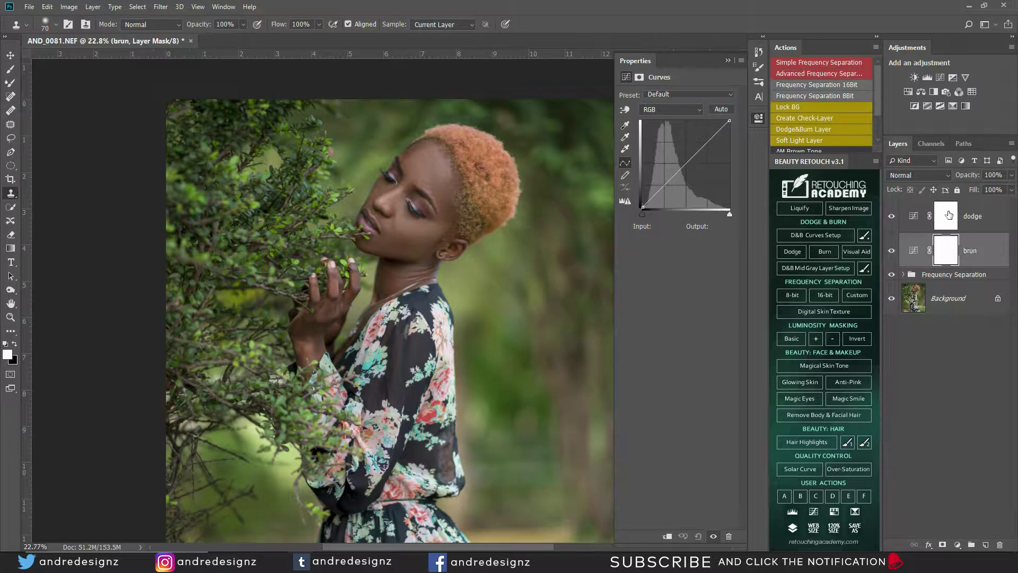
- Set the dodge layer's blend mode to Screen and the brun layer's to Multiply
{"action": "left_click", "coordinate": [949, 214]}
{"action": "left_click", "coordinate": [920, 175]}
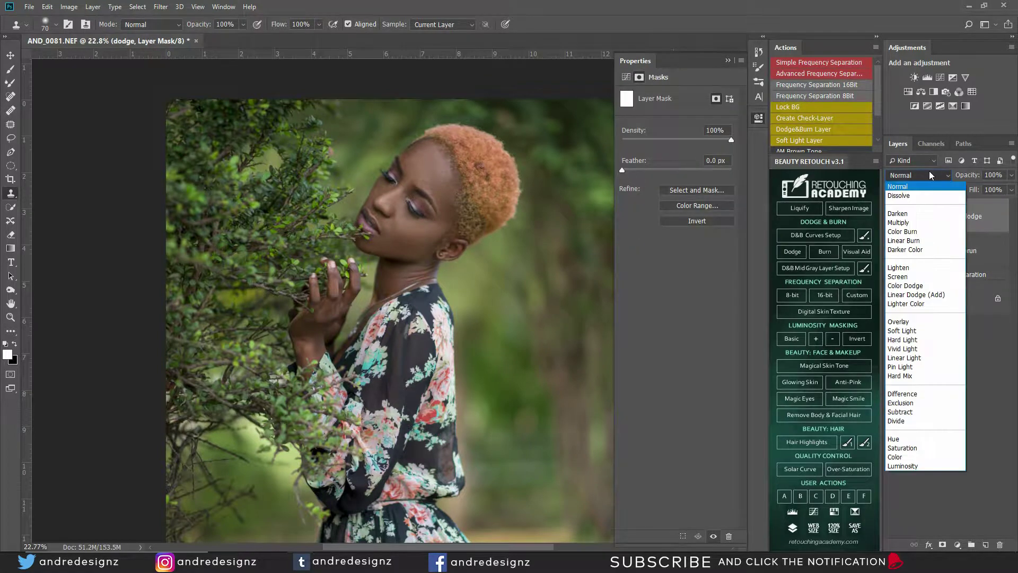
{"action": "left_click", "coordinate": [911, 274]}
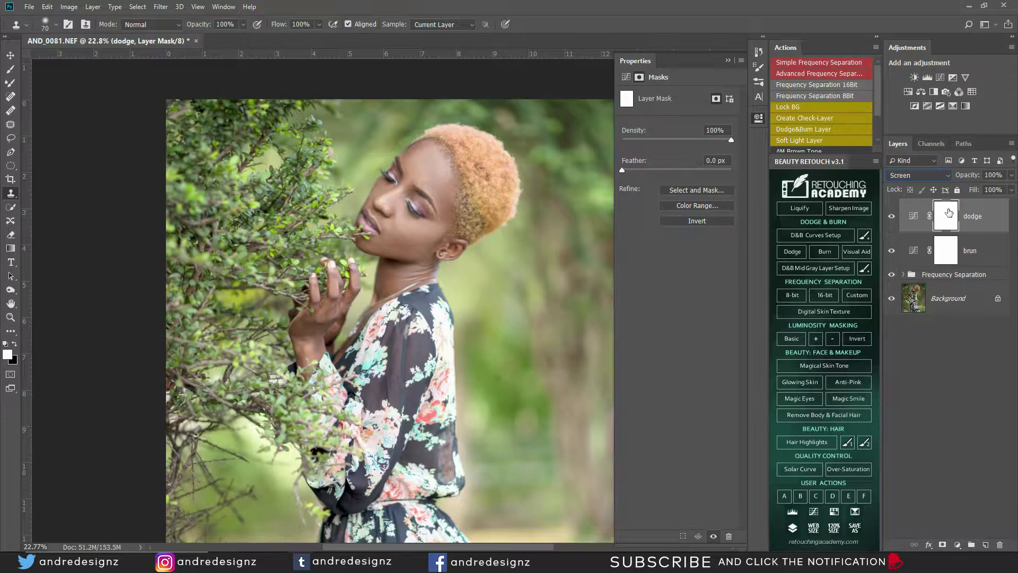
{"action": "left_click", "coordinate": [951, 258]}
{"action": "left_click", "coordinate": [922, 176]}
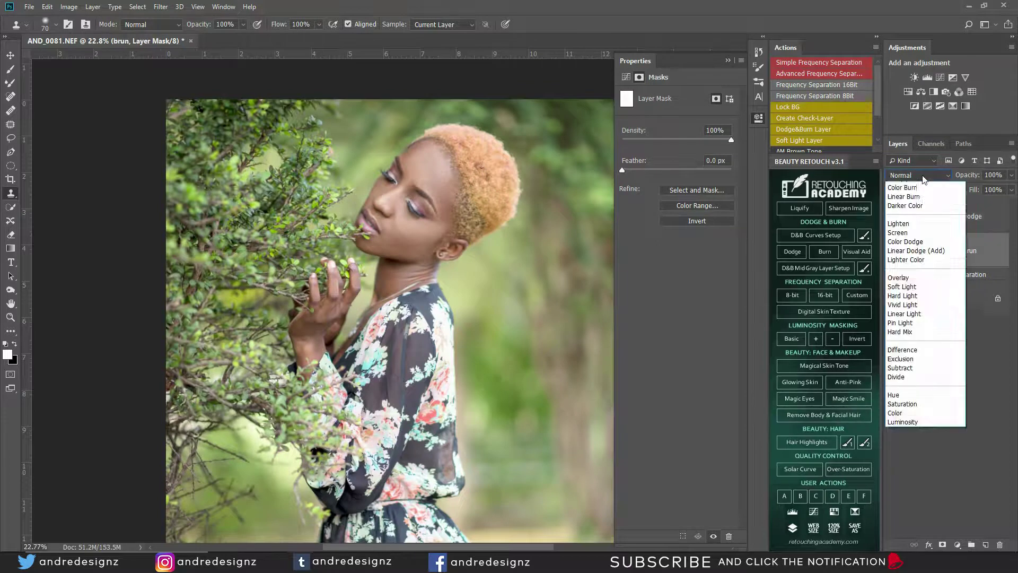
{"action": "left_click", "coordinate": [909, 227]}
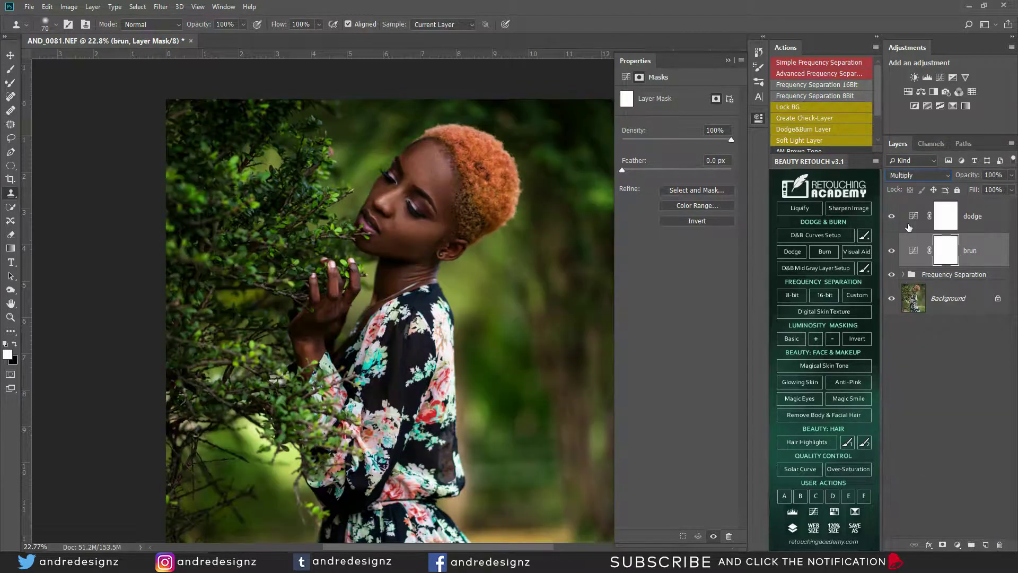
- Invert the layer masks of the dodge and brun Curves layers to black
{"action": "left_click", "coordinate": [995, 217]}
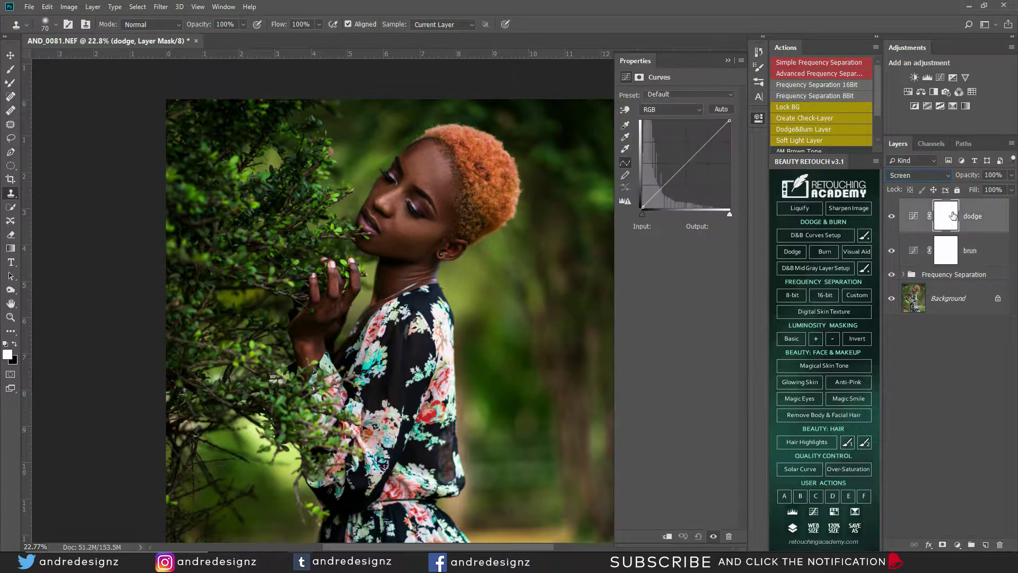
{"action": "left_click", "coordinate": [953, 216]}
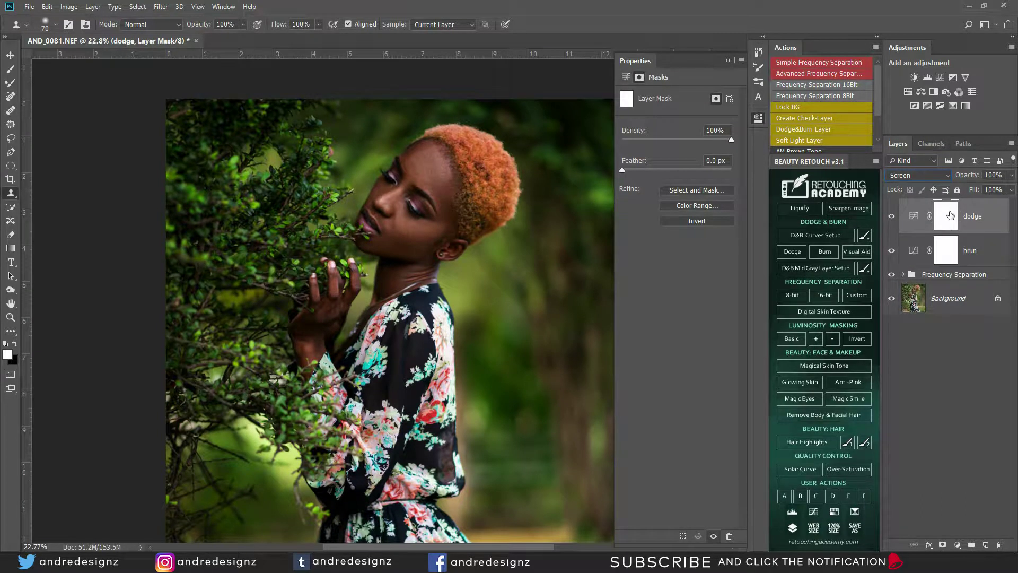
{"action": "key", "text": "ctrl+i"}
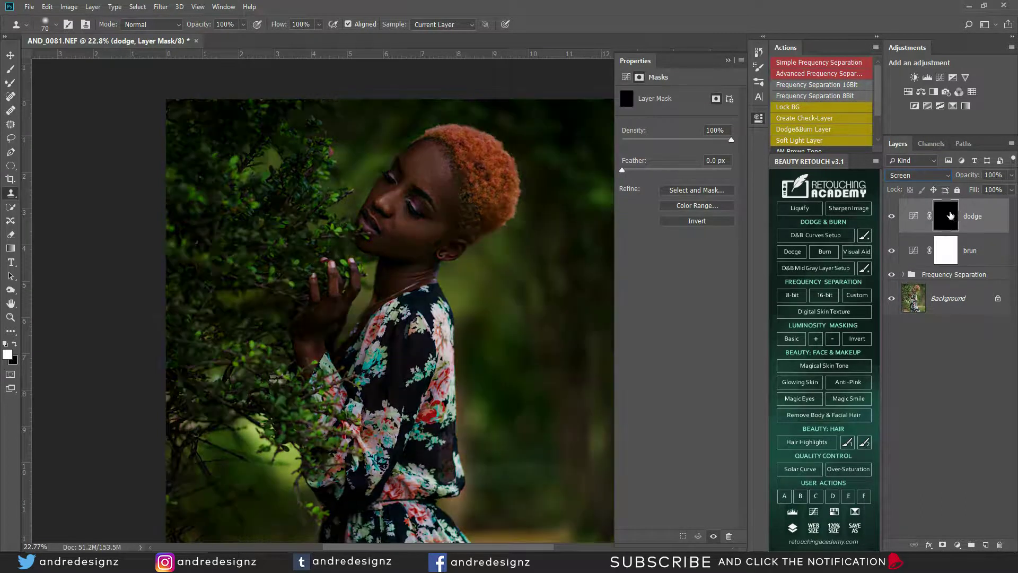
{"action": "left_click", "coordinate": [950, 253]}
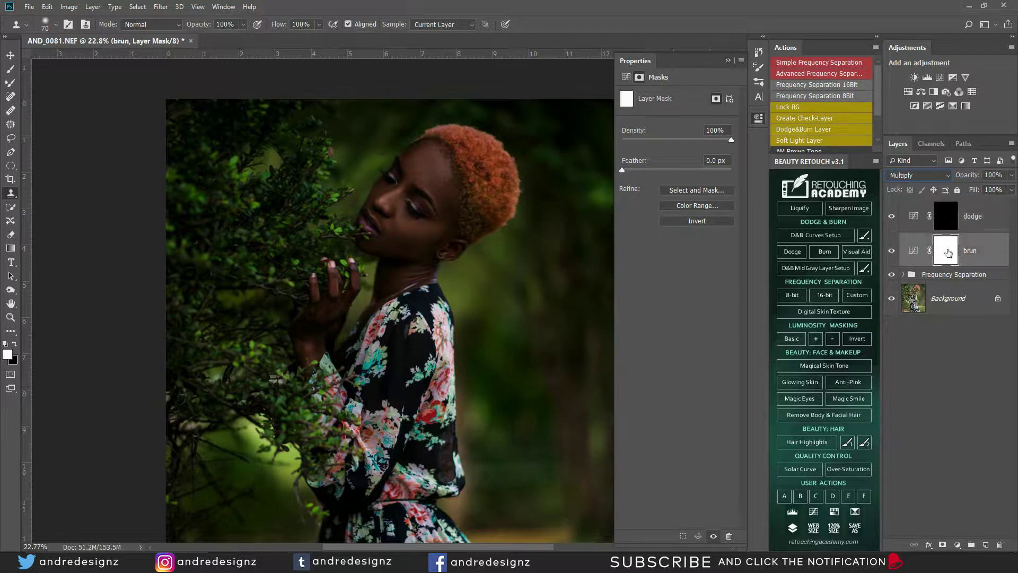
{"action": "key", "text": "ctrl+i"}
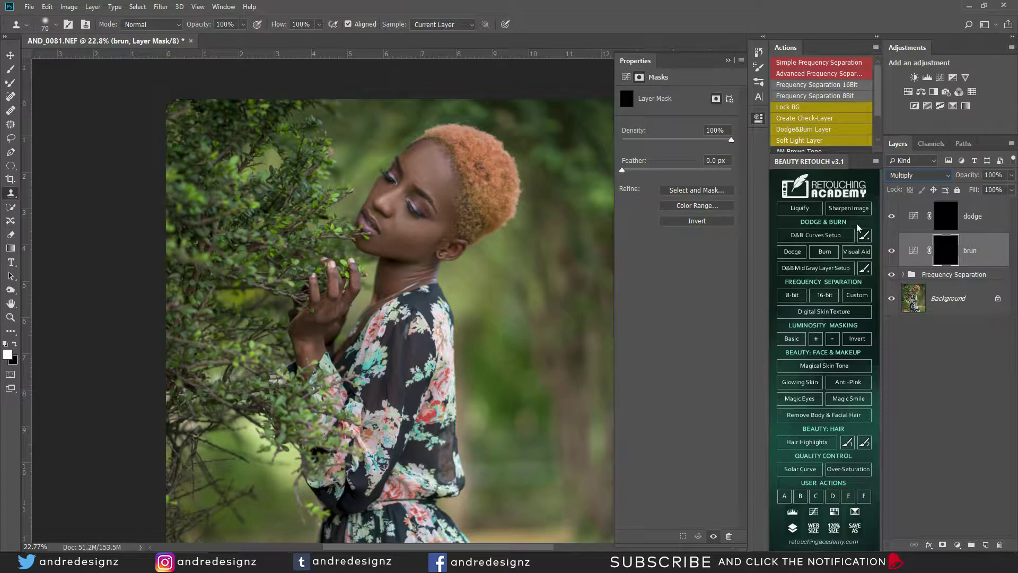
- Paint white on the dodge layer's mask with a soft 80 px Brush to brighten the nose bridge between the eyes
{"action": "left_click", "coordinate": [949, 213]}
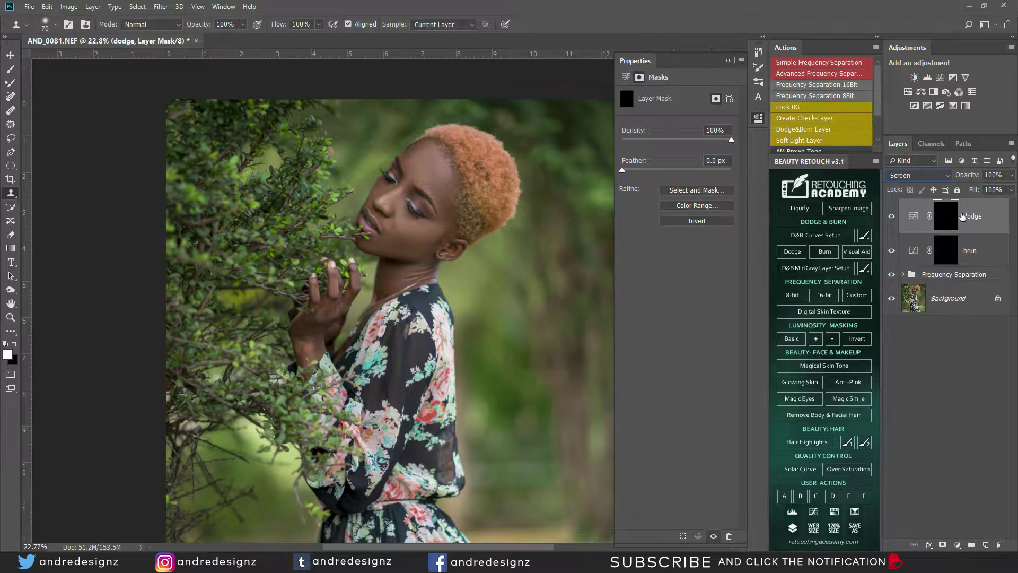
{"action": "left_click", "coordinate": [10, 69]}
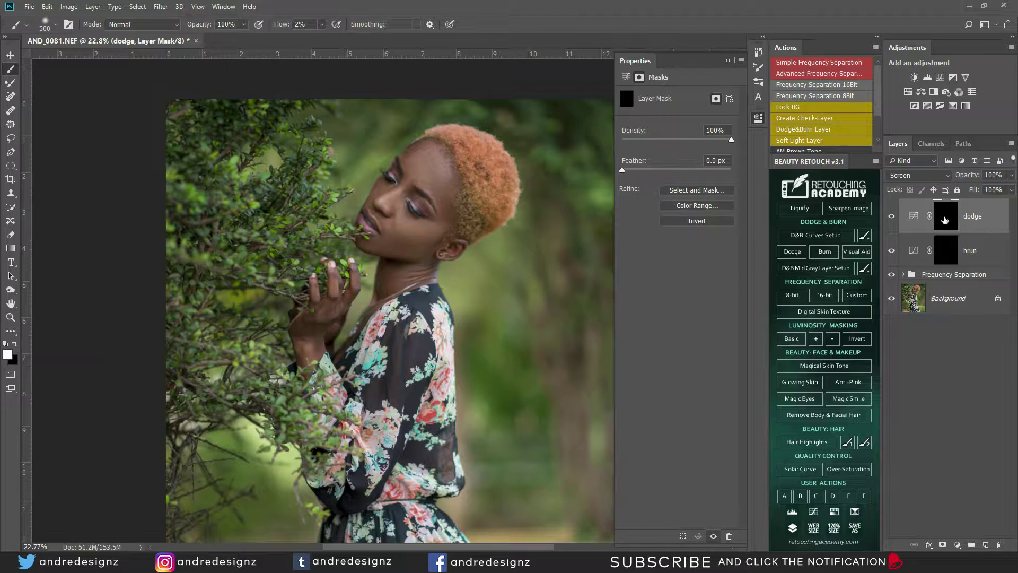
{"action": "scroll", "coordinate": [376, 198], "scroll_direction": "up", "scroll_amount": 10}
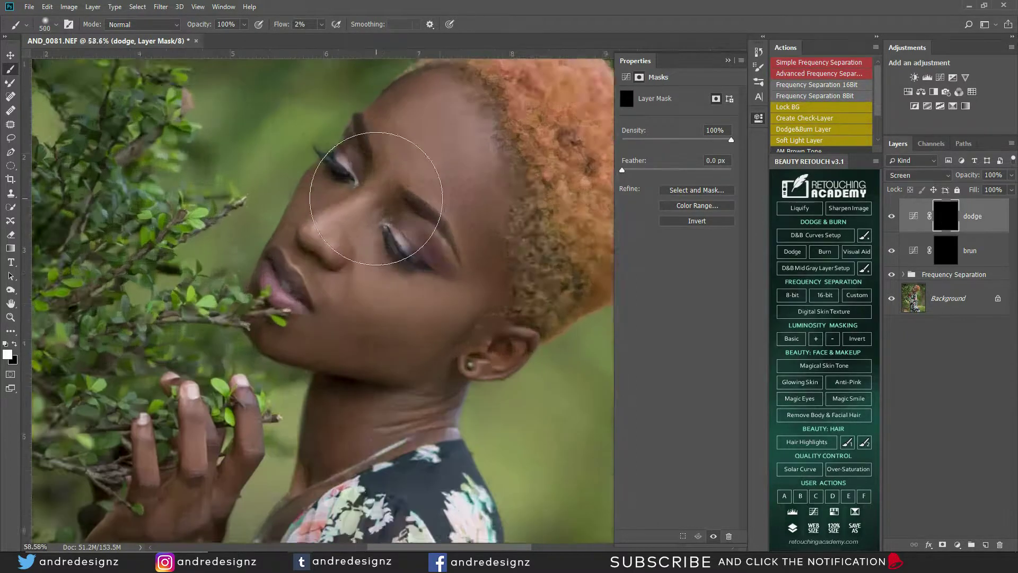
{"action": "scroll", "coordinate": [376, 198], "scroll_direction": "down", "scroll_amount": 2}
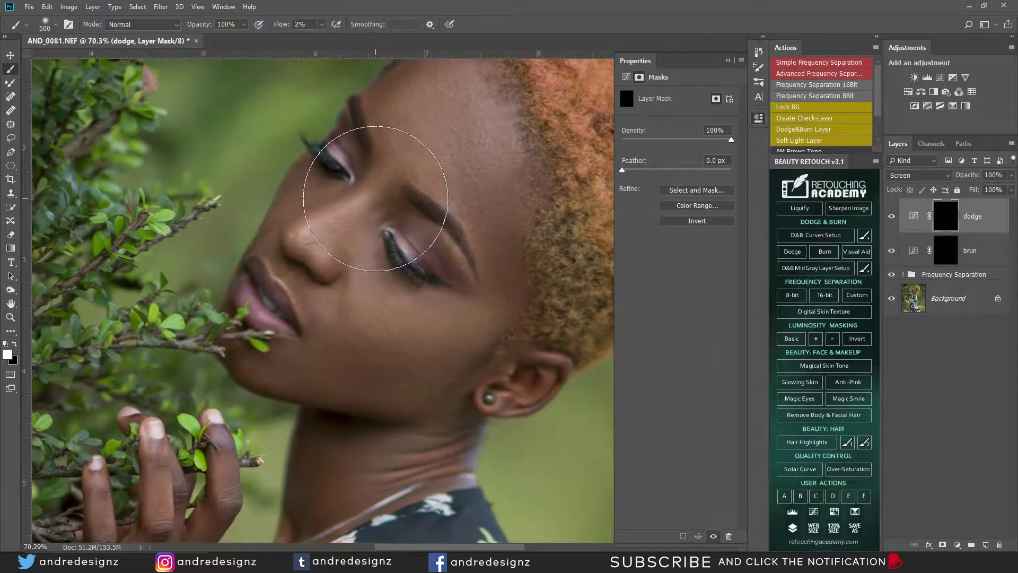
{"action": "key", "text": "bracketleft"}
{"action": "key", "text": "bracketleft"}
{"action": "key", "text": "bracketleft"}
{"action": "key", "text": "bracketleft"}
{"action": "key", "text": "bracketleft"}
{"action": "key", "text": "bracketleft"}
{"action": "key", "text": "bracketleft"}
{"action": "key", "text": "bracketleft"}
{"action": "key", "text": "bracketleft"}
{"action": "key", "text": "bracketleft"}
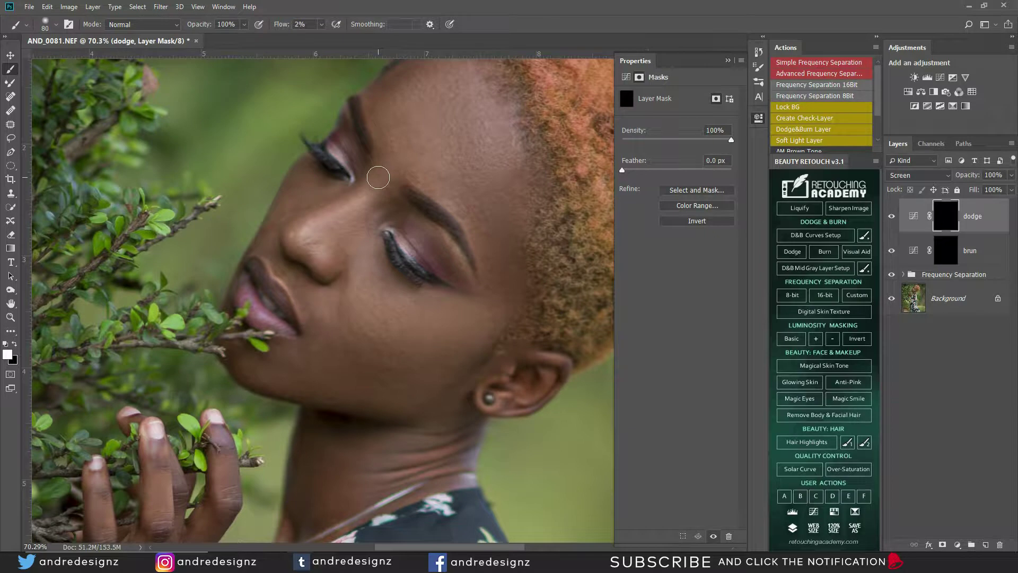
{"action": "left_click", "coordinate": [56, 25]}
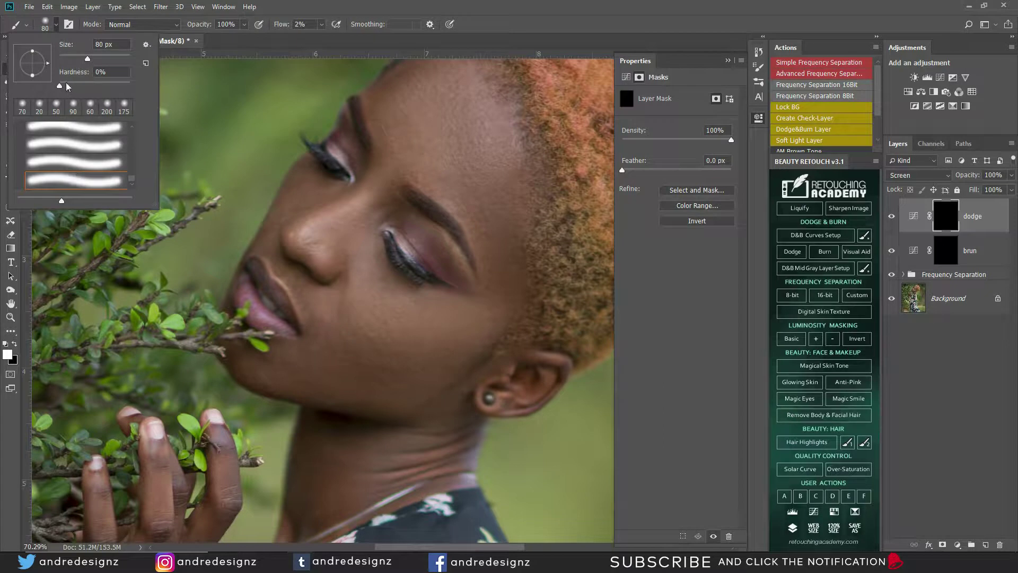
{"action": "left_click", "coordinate": [367, 195]}
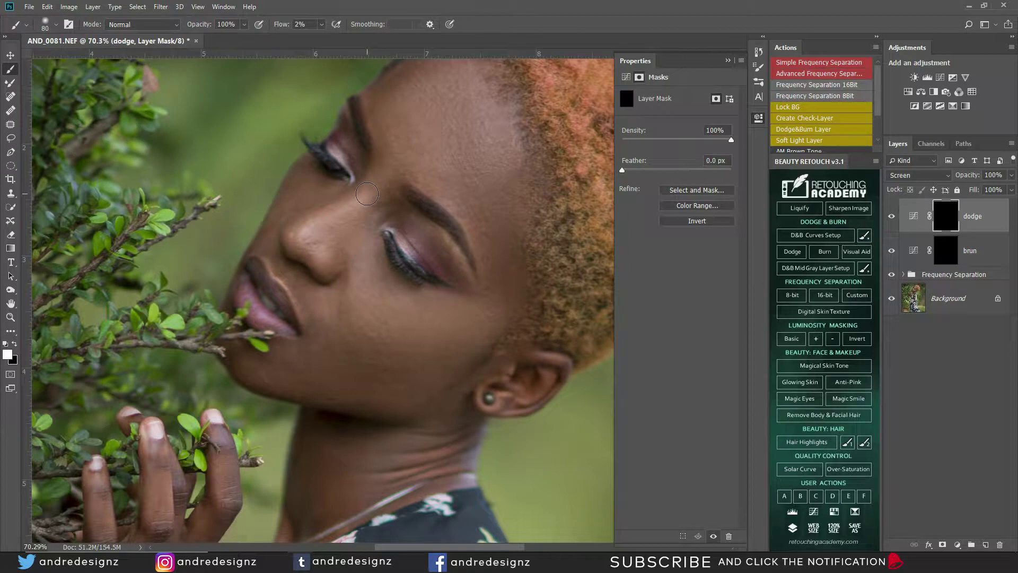
{"action": "mouse_move", "coordinate": [368, 189]}
{"action": "left_mouse_down"}
{"action": "mouse_move", "coordinate": [300, 234]}
{"action": "mouse_move", "coordinate": [371, 188]}
{"action": "left_mouse_up"}
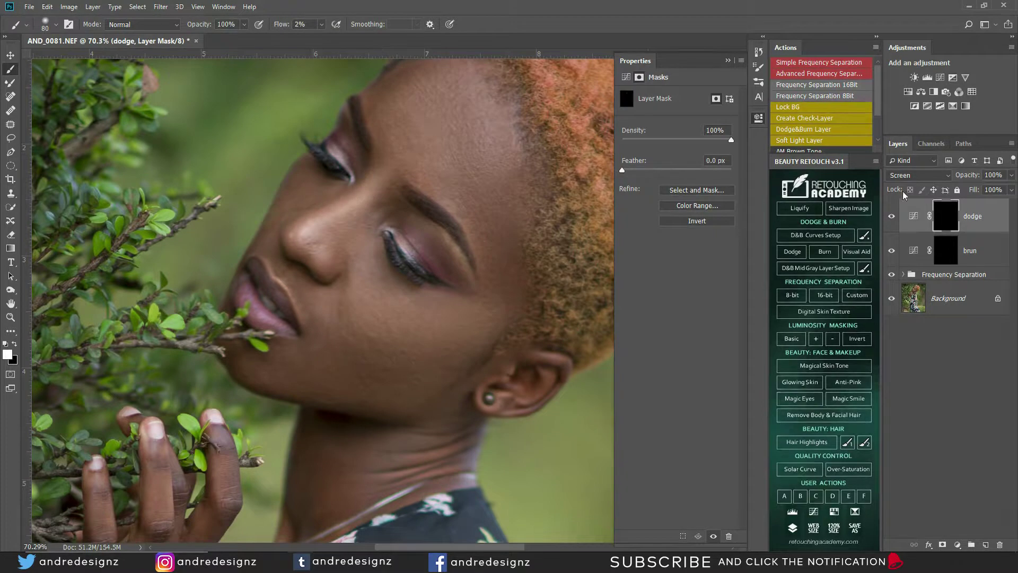
{"action": "left_click", "coordinate": [892, 217]}
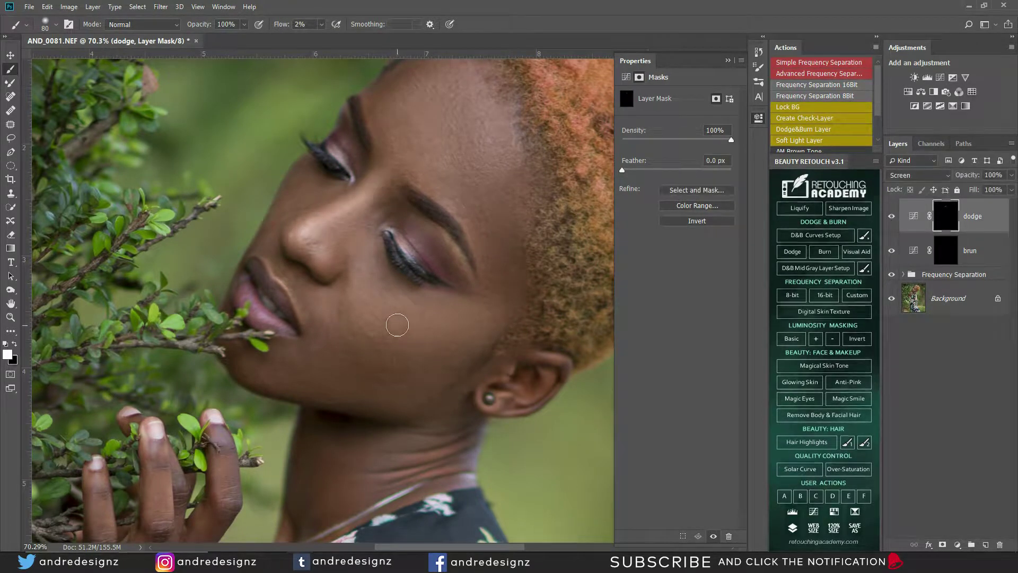
- Enlarge the brush to 125 px and dodge the cheekbone beneath the nearer eye
{"action": "key", "text": "bracketright"}
{"action": "key", "text": "bracketright"}
{"action": "key", "text": "bracketright"}
{"action": "key", "text": "bracketright"}
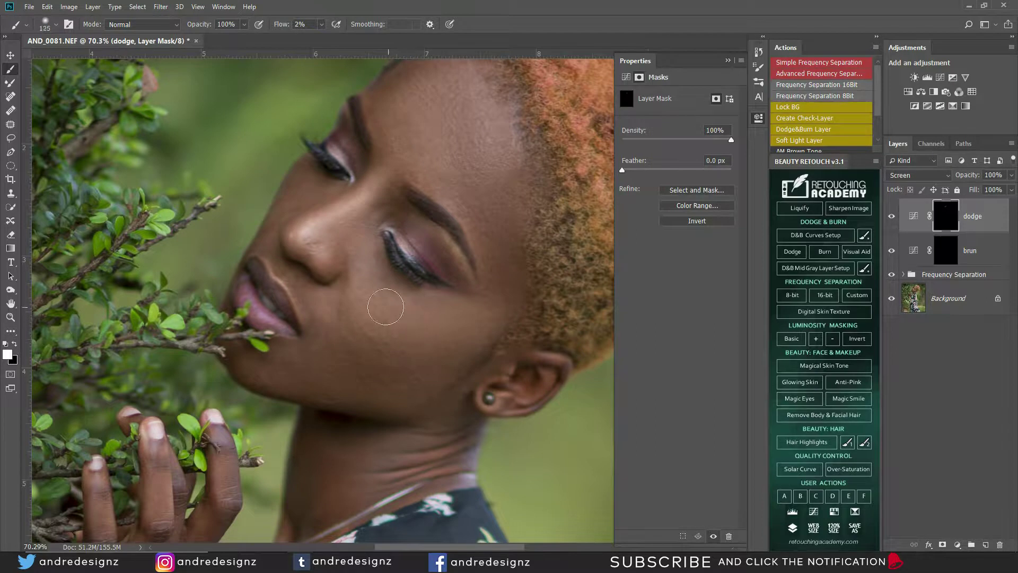
{"action": "mouse_move", "coordinate": [369, 303]}
{"action": "left_mouse_down"}
{"action": "mouse_move", "coordinate": [429, 308]}
{"action": "mouse_move", "coordinate": [377, 312]}
{"action": "mouse_move", "coordinate": [361, 301]}
{"action": "mouse_move", "coordinate": [359, 279]}
{"action": "mouse_move", "coordinate": [398, 316]}
{"action": "mouse_move", "coordinate": [423, 303]}
{"action": "mouse_move", "coordinate": [378, 277]}
{"action": "mouse_move", "coordinate": [404, 300]}
{"action": "mouse_move", "coordinate": [445, 298]}
{"action": "mouse_move", "coordinate": [347, 309]}
{"action": "mouse_move", "coordinate": [378, 316]}
{"action": "mouse_move", "coordinate": [490, 304]}
{"action": "left_mouse_up"}
- Set the brush size to 175 px and dodge the upper forehead on the dodge layer's mask
{"action": "key", "text": "bracketleft"}
{"action": "key", "text": "bracketleft"}
{"action": "key", "text": "bracketleft"}
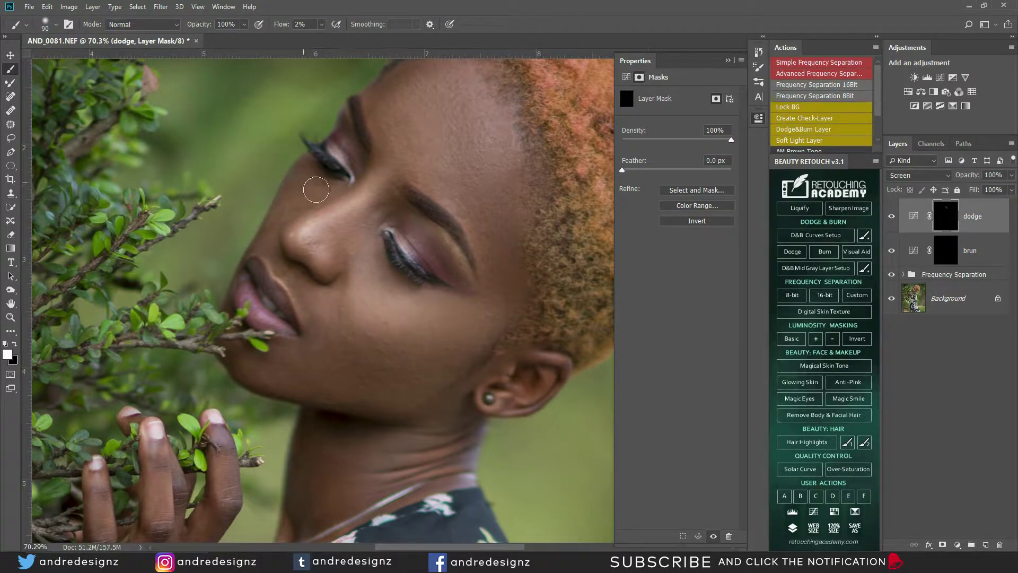
{"action": "key", "text": "bracketleft"}
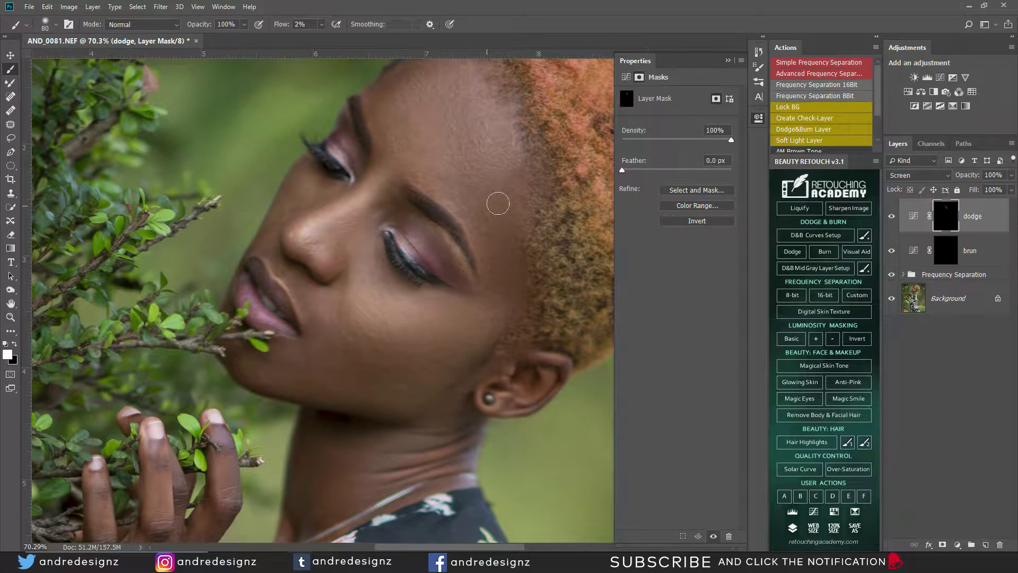
{"action": "key", "text": "bracketright"}
{"action": "key", "text": "bracketright"}
{"action": "key", "text": "bracketright"}
{"action": "key", "text": "bracketright"}
{"action": "key", "text": "bracketright"}
{"action": "mouse_move", "coordinate": [464, 109]}
{"action": "left_mouse_down"}
{"action": "mouse_move", "coordinate": [440, 113]}
{"action": "mouse_move", "coordinate": [439, 97]}
{"action": "mouse_move", "coordinate": [483, 141]}
{"action": "left_mouse_up"}
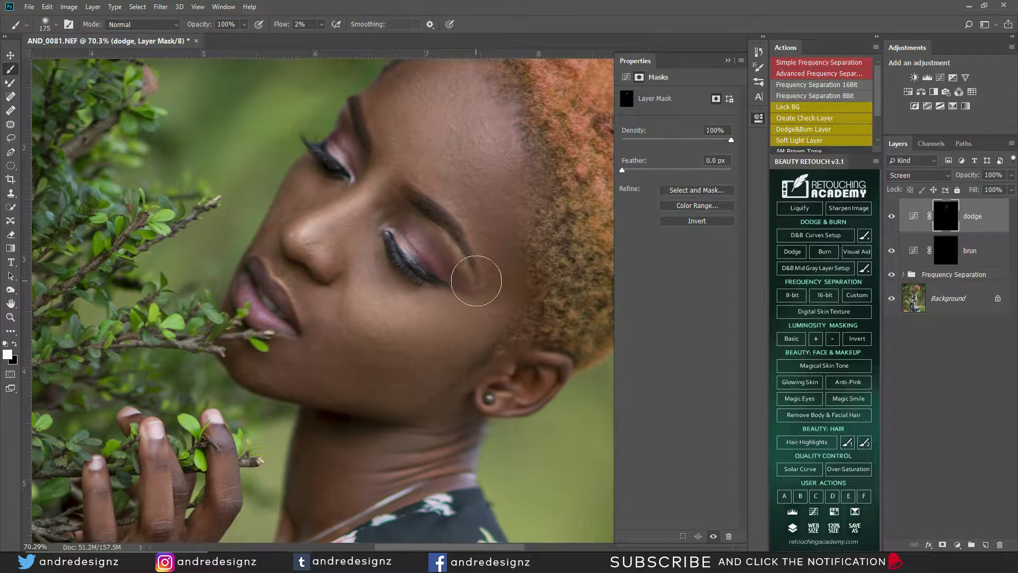
- Reduce the brush to 125 px and dodge the chin, jaw and side of the neck
{"action": "scroll", "coordinate": [327, 184], "scroll_direction": "down", "scroll_amount": 6}
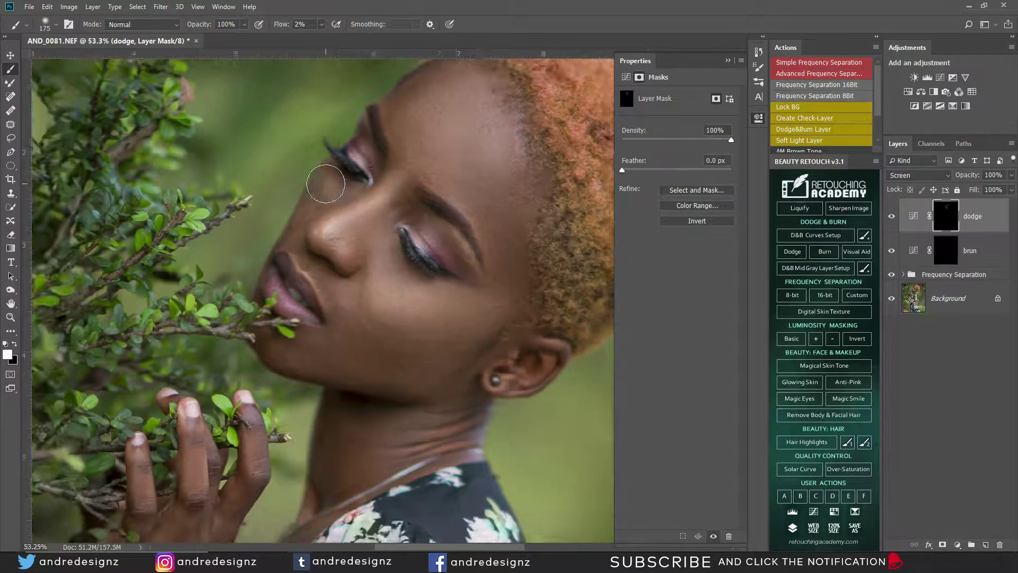
{"action": "scroll", "coordinate": [357, 247], "scroll_direction": "up", "scroll_amount": 7}
{"action": "scroll", "coordinate": [362, 243], "scroll_direction": "up", "scroll_amount": 1}
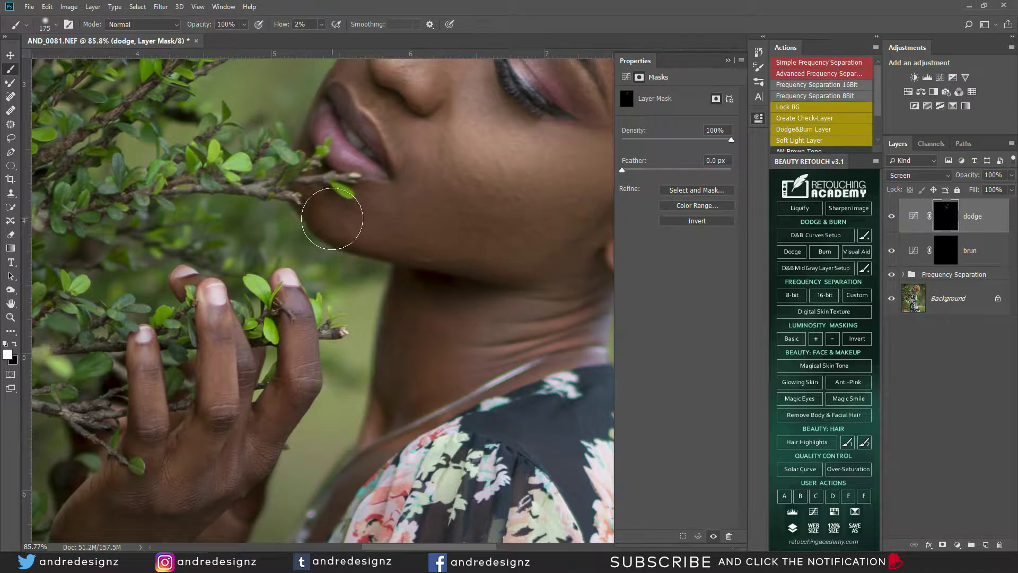
{"action": "key", "text": "bracketleft"}
{"action": "key", "text": "bracketleft"}
{"action": "mouse_move", "coordinate": [328, 213]}
{"action": "left_mouse_down"}
{"action": "mouse_move", "coordinate": [376, 238]}
{"action": "mouse_move", "coordinate": [389, 240]}
{"action": "mouse_move", "coordinate": [358, 217]}
{"action": "mouse_move", "coordinate": [387, 231]}
{"action": "left_mouse_up"}
{"action": "mouse_move", "coordinate": [511, 319]}
{"action": "left_mouse_down"}
{"action": "mouse_move", "coordinate": [478, 361]}
{"action": "mouse_move", "coordinate": [439, 348]}
{"action": "mouse_move", "coordinate": [405, 359]}
{"action": "mouse_move", "coordinate": [558, 288]}
{"action": "left_mouse_up"}
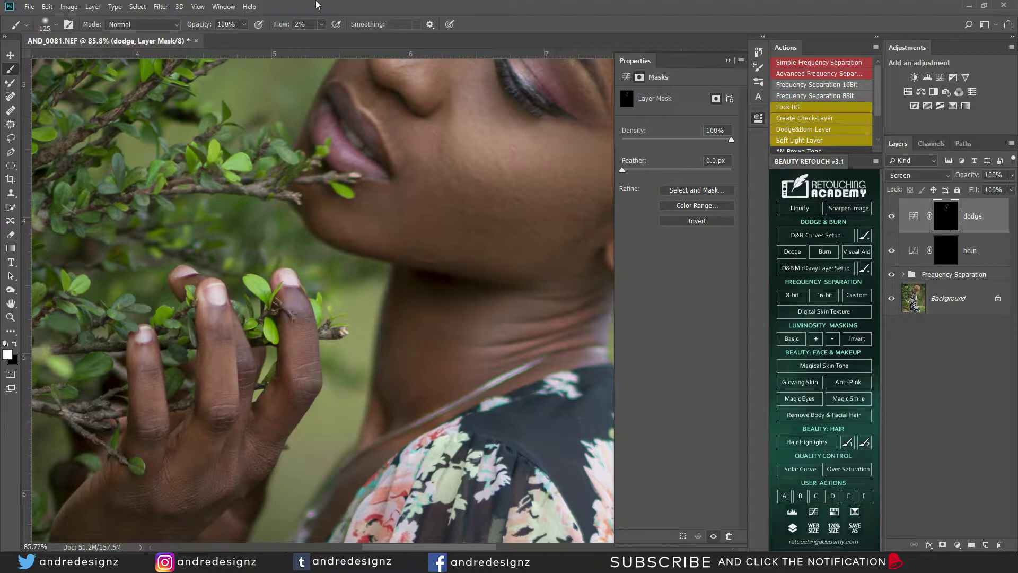
- Dodge the raised wrist and hand, and brighten the neck down to the necklace on the dodge layer's mask
{"action": "scroll", "coordinate": [78, 152], "scroll_direction": "down", "scroll_amount": 2}
{"action": "scroll", "coordinate": [276, 345], "scroll_direction": "down", "scroll_amount": 8}
{"action": "scroll", "coordinate": [270, 335], "scroll_direction": "up", "scroll_amount": 7}
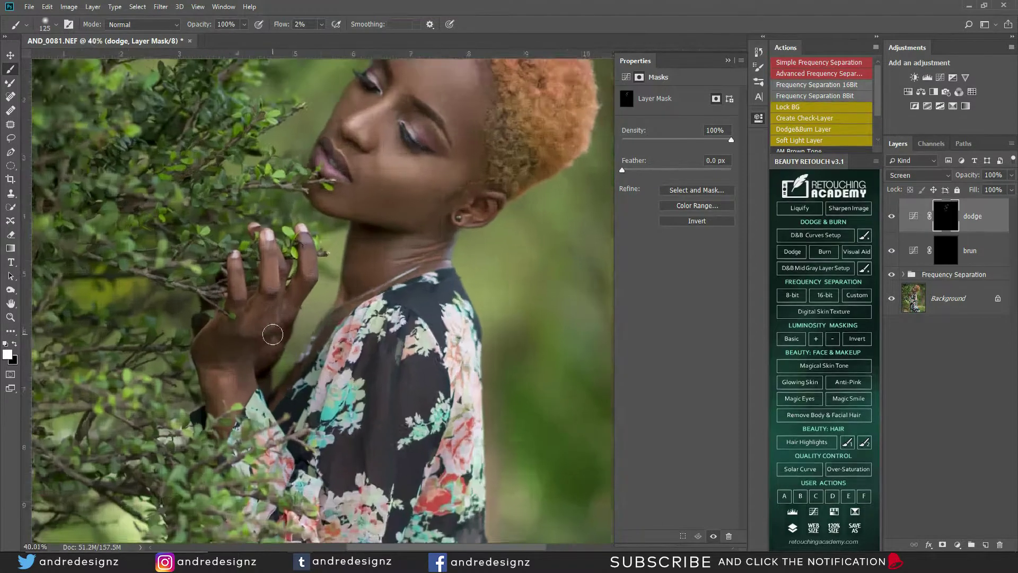
{"action": "scroll", "coordinate": [196, 381], "scroll_direction": "up", "scroll_amount": 1}
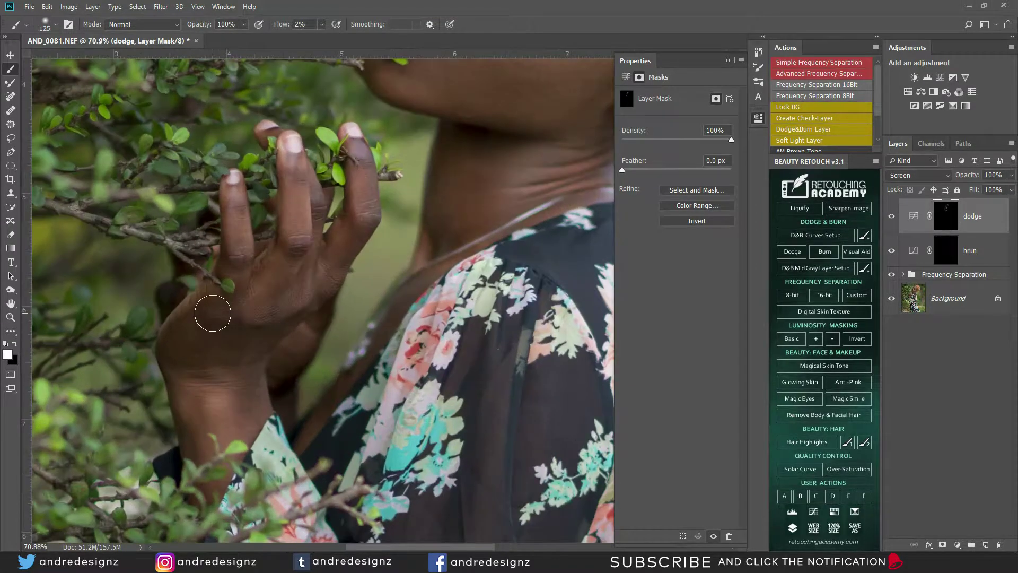
{"action": "mouse_move", "coordinate": [214, 462]}
{"action": "left_mouse_down"}
{"action": "mouse_move", "coordinate": [202, 379]}
{"action": "mouse_move", "coordinate": [206, 397]}
{"action": "mouse_move", "coordinate": [240, 403]}
{"action": "mouse_move", "coordinate": [256, 380]}
{"action": "left_mouse_up"}
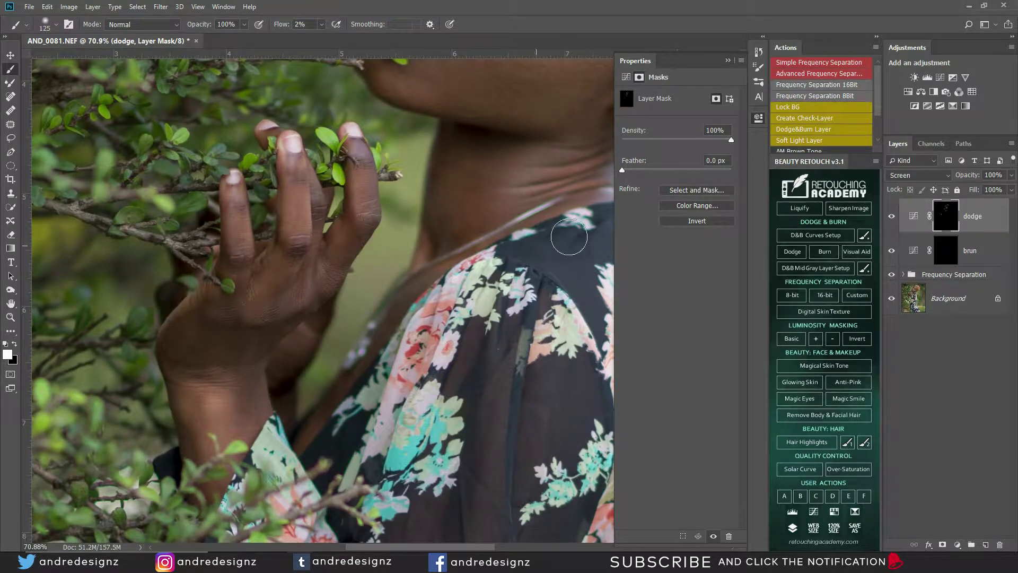
{"action": "mouse_move", "coordinate": [538, 154]}
{"action": "left_mouse_down"}
{"action": "mouse_move", "coordinate": [489, 255]}
{"action": "mouse_move", "coordinate": [438, 278]}
{"action": "mouse_move", "coordinate": [424, 268]}
{"action": "left_mouse_up"}
- Paint white on the brun layer's mask over the hollow of the cheek and, with a 60 px brush, along the nose
{"action": "left_click", "coordinate": [944, 249]}
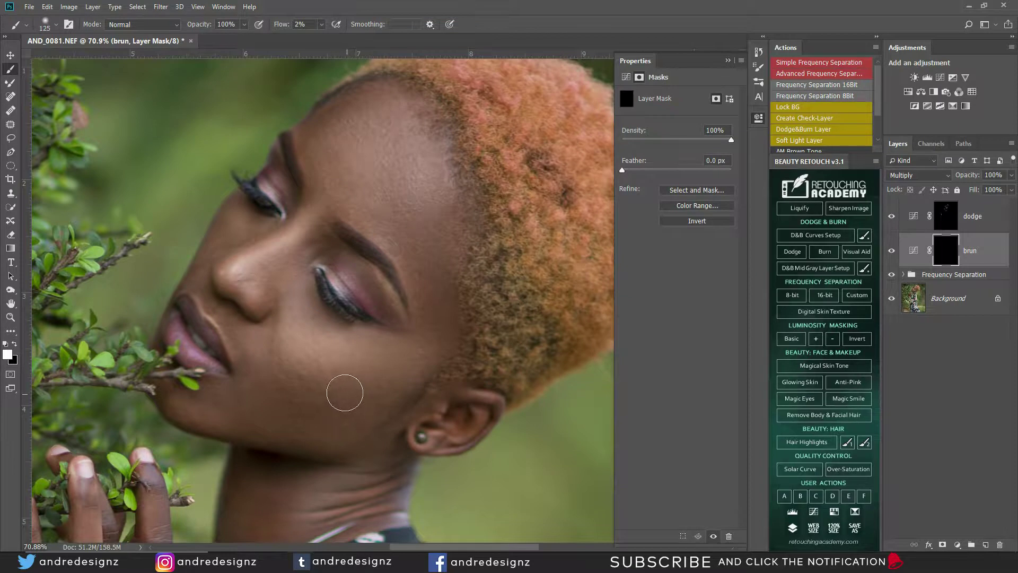
{"action": "mouse_move", "coordinate": [344, 395]}
{"action": "left_mouse_down"}
{"action": "mouse_move", "coordinate": [272, 388]}
{"action": "mouse_move", "coordinate": [344, 386]}
{"action": "mouse_move", "coordinate": [313, 393]}
{"action": "mouse_move", "coordinate": [368, 378]}
{"action": "mouse_move", "coordinate": [301, 390]}
{"action": "mouse_move", "coordinate": [243, 375]}
{"action": "mouse_move", "coordinate": [316, 386]}
{"action": "mouse_move", "coordinate": [292, 372]}
{"action": "mouse_move", "coordinate": [344, 363]}
{"action": "mouse_move", "coordinate": [318, 389]}
{"action": "mouse_move", "coordinate": [394, 385]}
{"action": "mouse_move", "coordinate": [345, 399]}
{"action": "left_mouse_up"}
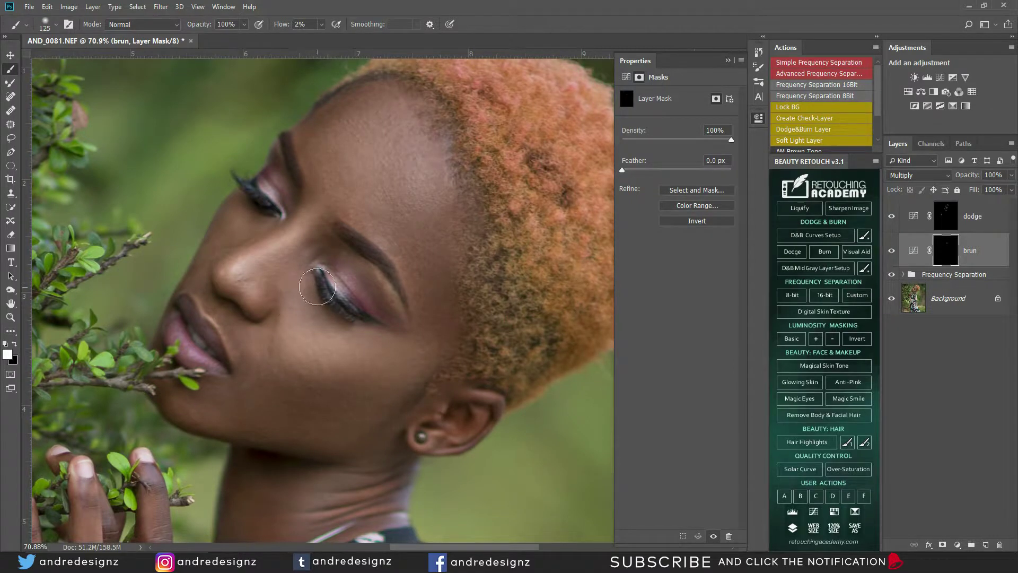
{"action": "key", "text": "bracketleft"}
{"action": "key", "text": "bracketleft"}
{"action": "key", "text": "bracketleft"}
{"action": "key", "text": "bracketleft"}
{"action": "left_click_drag", "start_coordinate": [297, 247], "coordinate": [268, 272]}
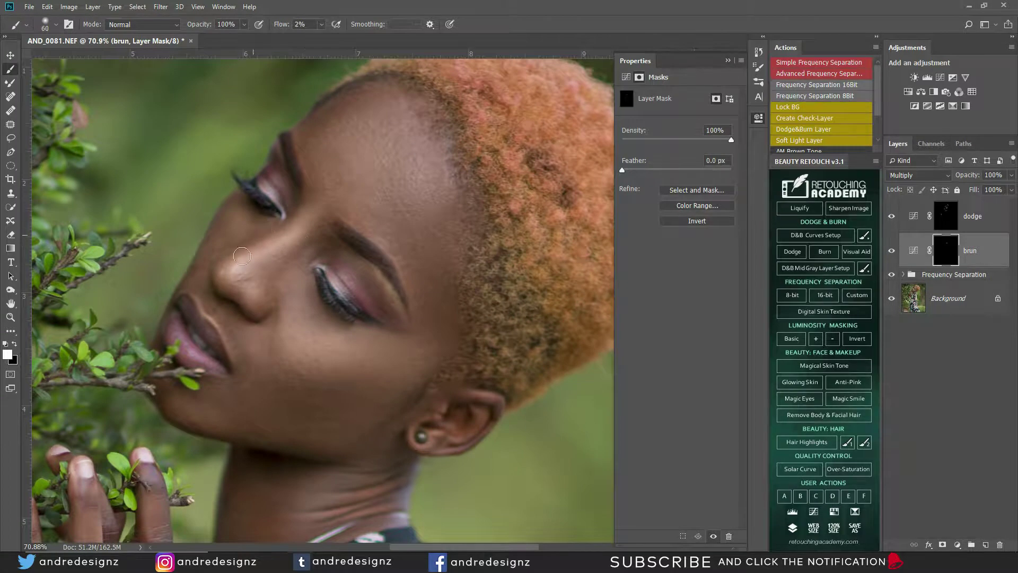
- Enlarge the brush to 125 px and burn the forehead along the hairline on the brun layer's mask
{"action": "key", "text": "bracketright"}
{"action": "key", "text": "bracketright"}
{"action": "key", "text": "bracketright"}
{"action": "key", "text": "bracketright"}
{"action": "mouse_move", "coordinate": [385, 92]}
{"action": "left_mouse_down"}
{"action": "mouse_move", "coordinate": [326, 112]}
{"action": "mouse_move", "coordinate": [371, 98]}
{"action": "mouse_move", "coordinate": [414, 107]}
{"action": "mouse_move", "coordinate": [428, 131]}
{"action": "left_mouse_up"}
{"action": "scroll", "coordinate": [428, 132], "scroll_direction": "down", "scroll_amount": 10}
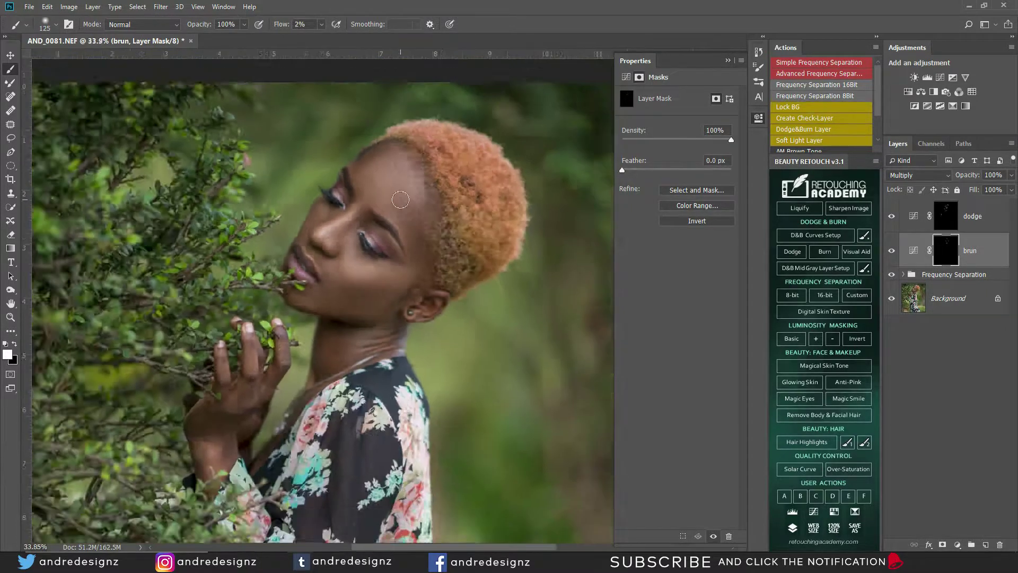
- Group the dodge and brun layers and name the group D&B
{"action": "left_click", "coordinate": [992, 223]}
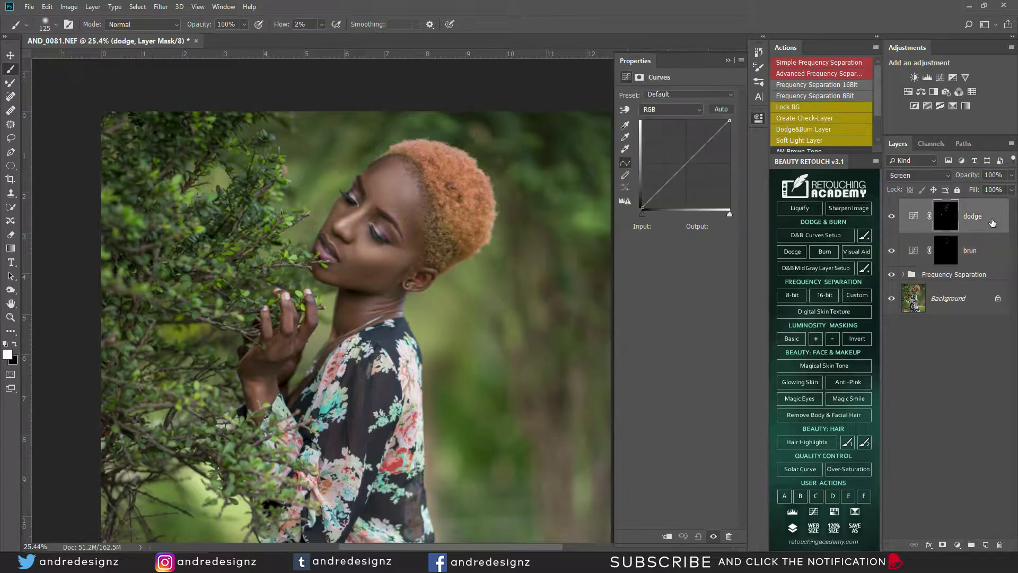
{"action": "left_click", "coordinate": [981, 262], "text": "shift"}
{"action": "key", "text": "ctrl+g"}
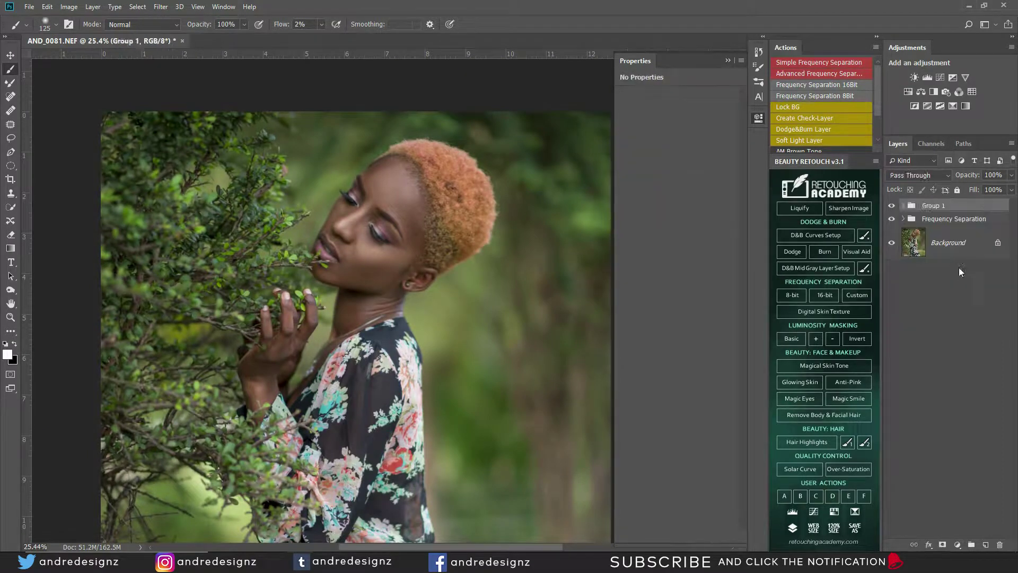
{"action": "double_click", "coordinate": [937, 206]}
{"action": "key", "text": "Return"}
- Compare the portrait with and without the D&B group, examining the face up close
{"action": "left_click", "coordinate": [892, 207]}
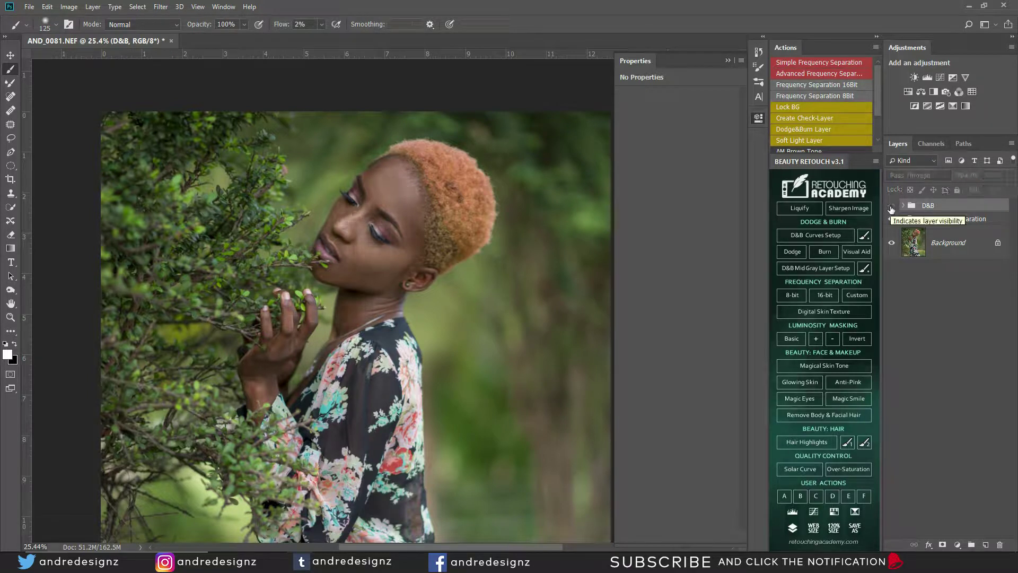
{"action": "left_click", "coordinate": [891, 206]}
{"action": "scroll", "coordinate": [400, 194], "scroll_direction": "up", "scroll_amount": 5}
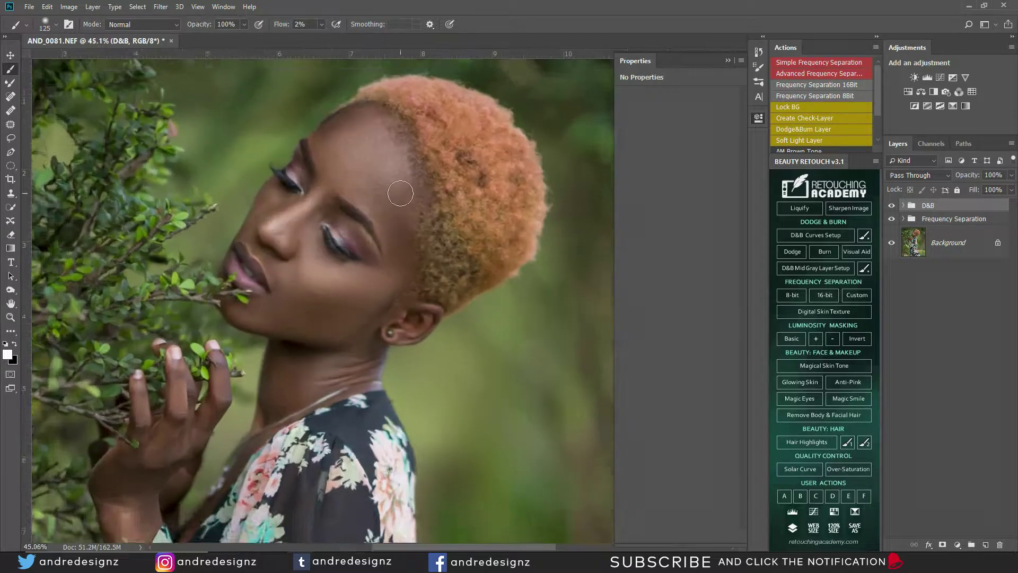
{"action": "left_click", "coordinate": [892, 206]}
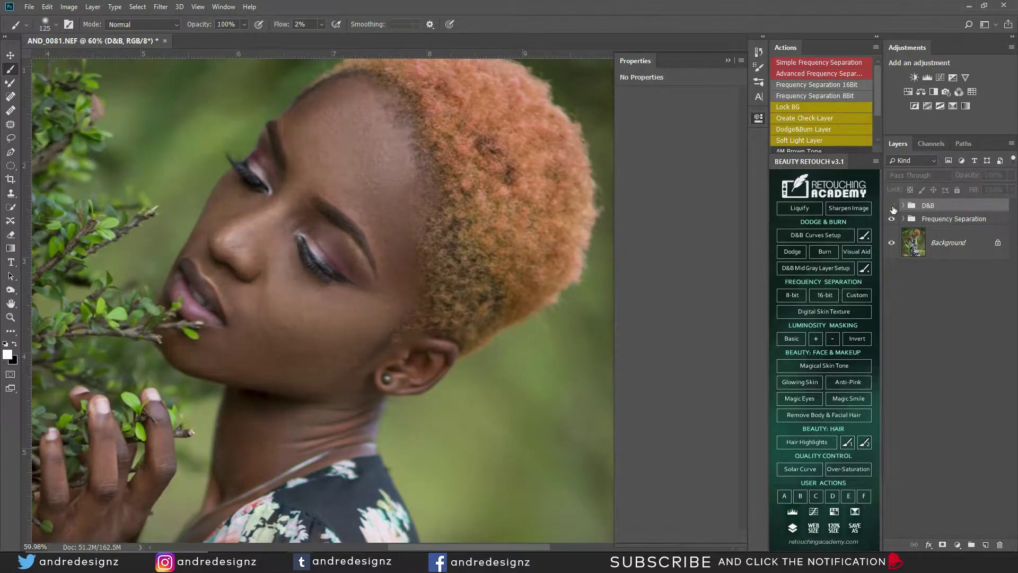
{"action": "left_click", "coordinate": [892, 207]}
{"action": "left_click", "coordinate": [891, 206]}
{"action": "left_click", "coordinate": [891, 207]}
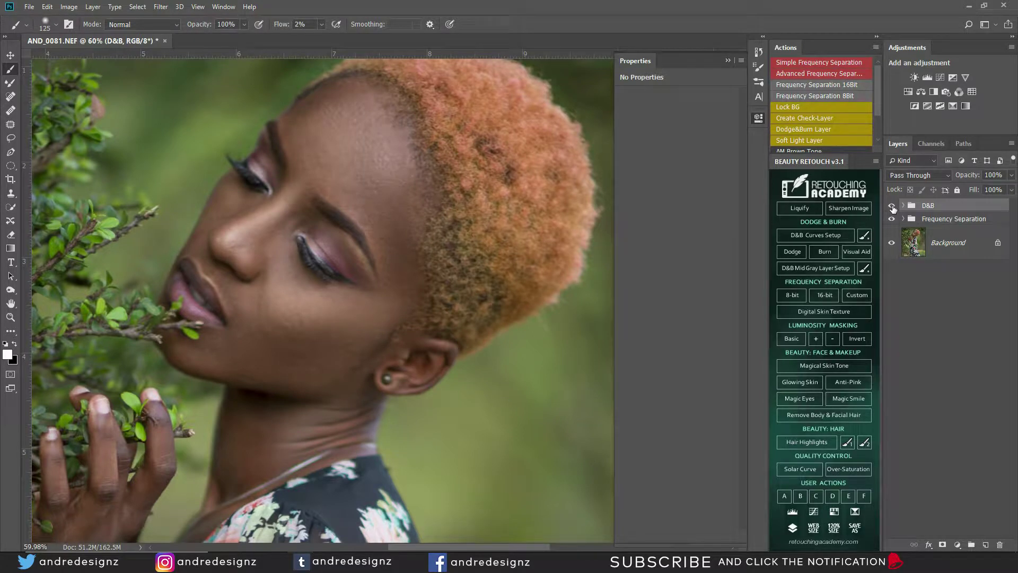
{"action": "left_click", "coordinate": [891, 205]}
{"action": "left_click", "coordinate": [892, 206]}
{"action": "left_click", "coordinate": [892, 206]}
{"action": "left_click", "coordinate": [892, 206]}
{"action": "scroll", "coordinate": [397, 260], "scroll_direction": "down", "scroll_amount": 5}
{"action": "scroll", "coordinate": [397, 259], "scroll_direction": "up", "scroll_amount": 1}
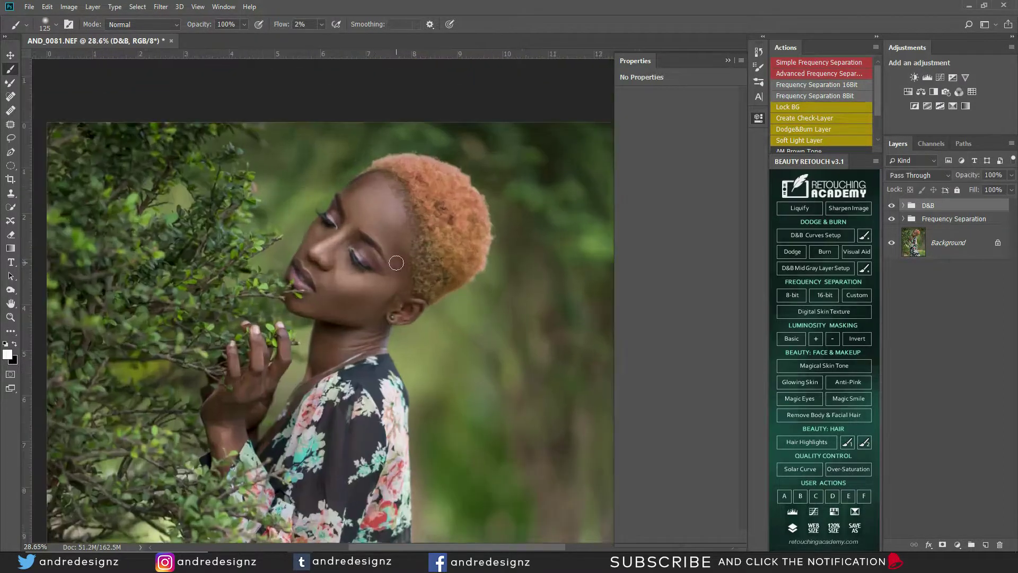
- Select the High Frequency layer in the Frequency Separation group and shrink the Clone Stamp brush to 35 px
{"action": "scroll", "coordinate": [405, 248], "scroll_direction": "up", "scroll_amount": 4}
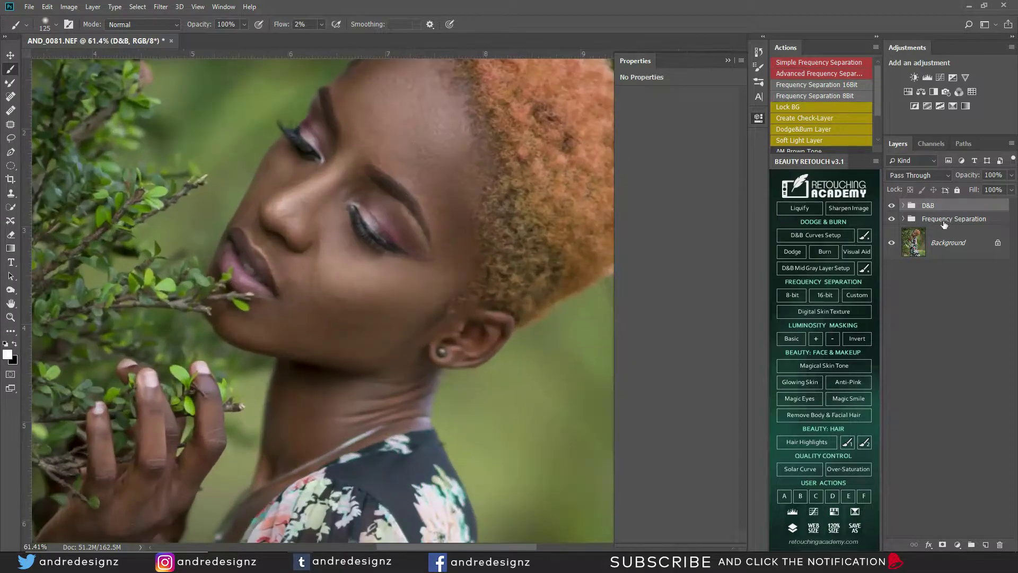
{"action": "left_click", "coordinate": [901, 223]}
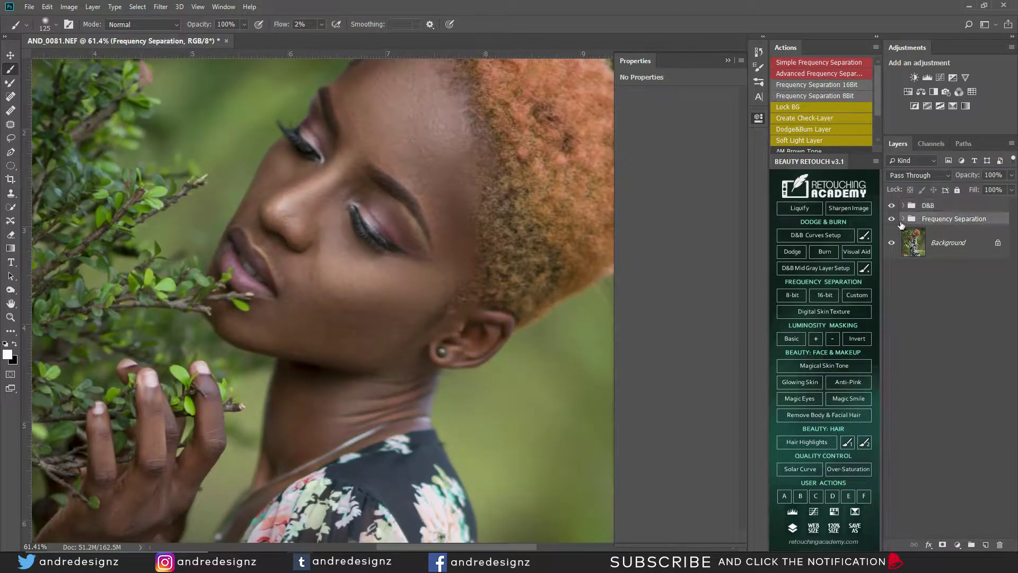
{"action": "left_click", "coordinate": [905, 219]}
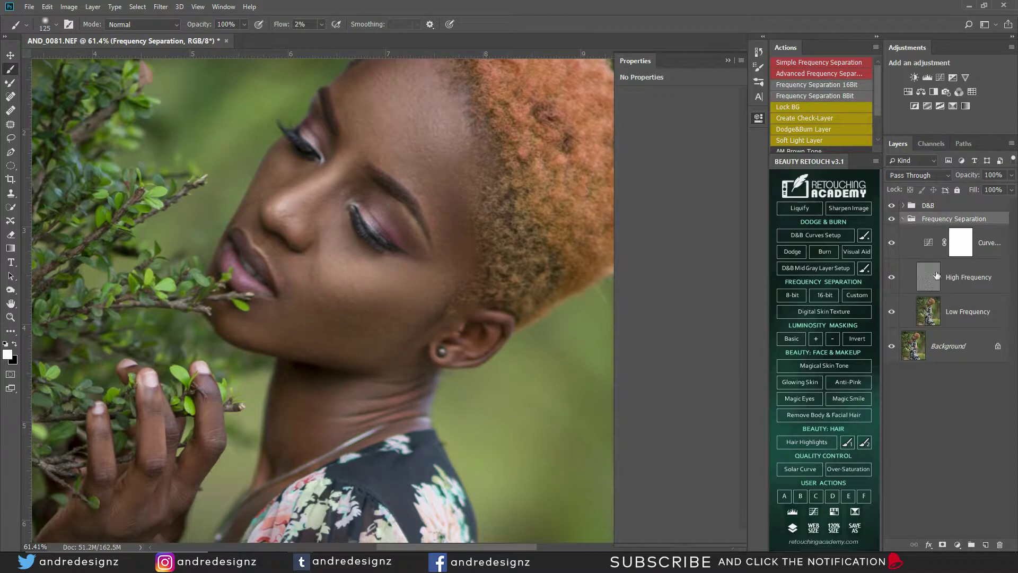
{"action": "left_click", "coordinate": [935, 282]}
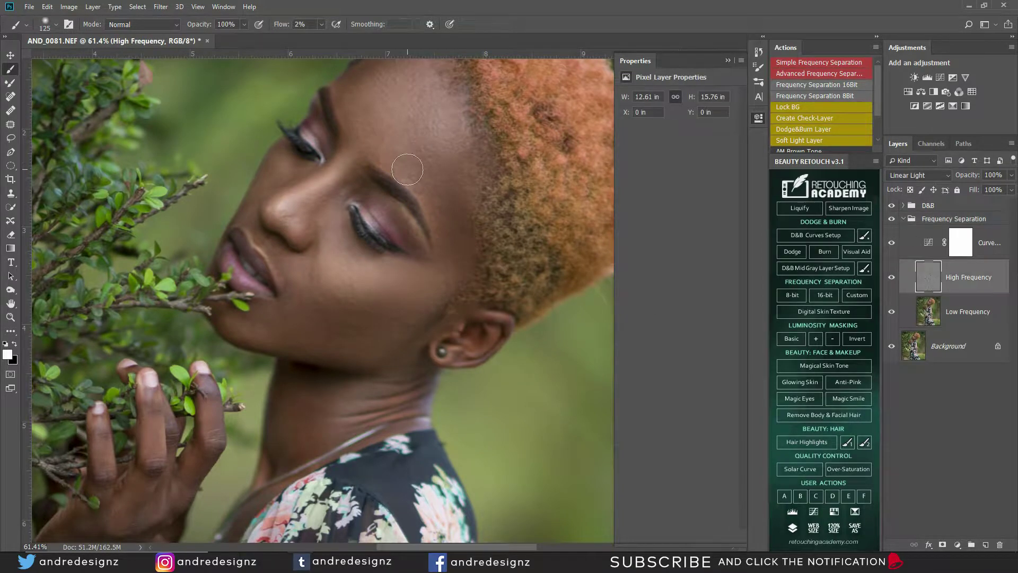
{"action": "key", "text": "shift+b"}
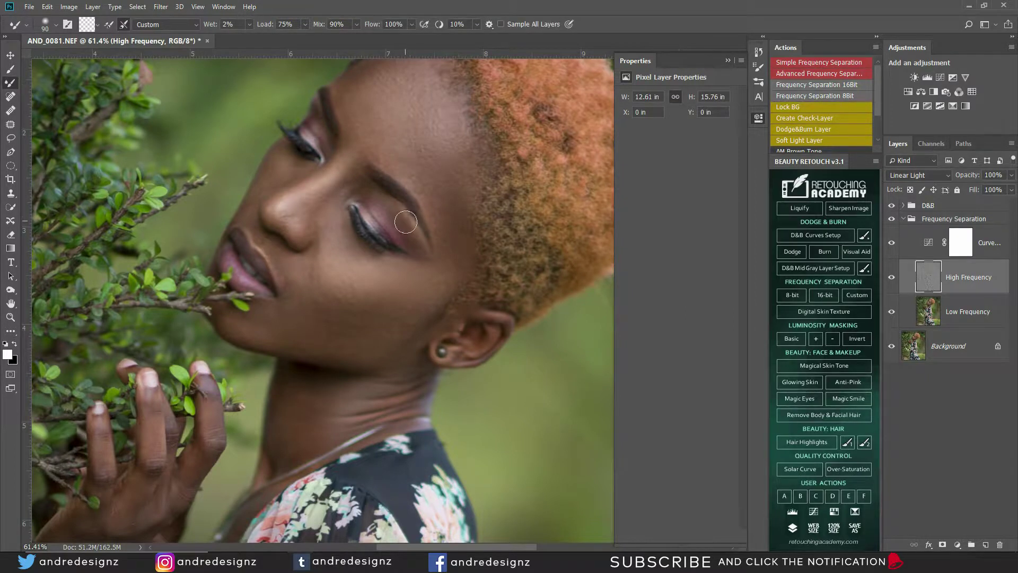
{"action": "left_click", "coordinate": [954, 314]}
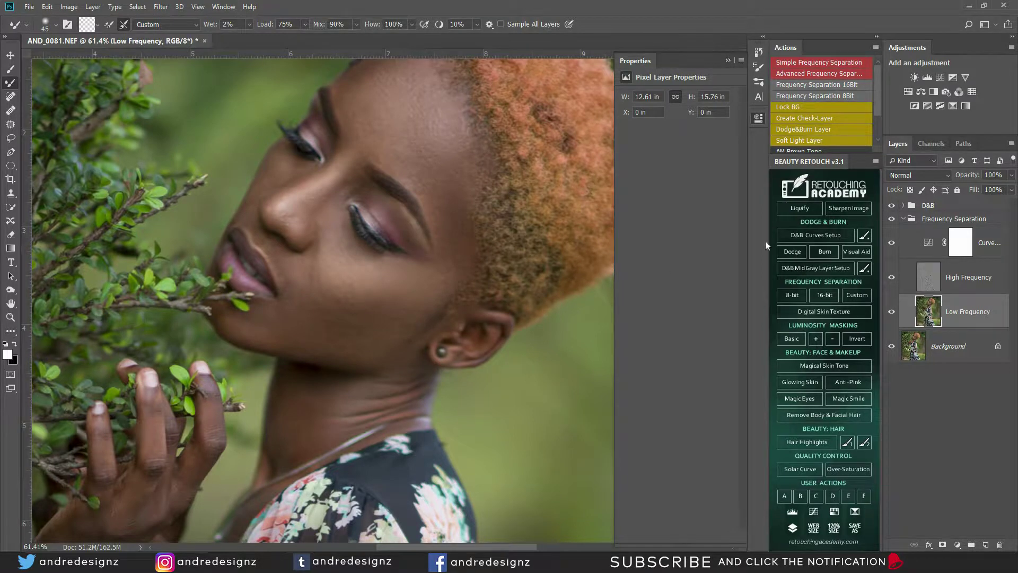
{"action": "left_click", "coordinate": [924, 280]}
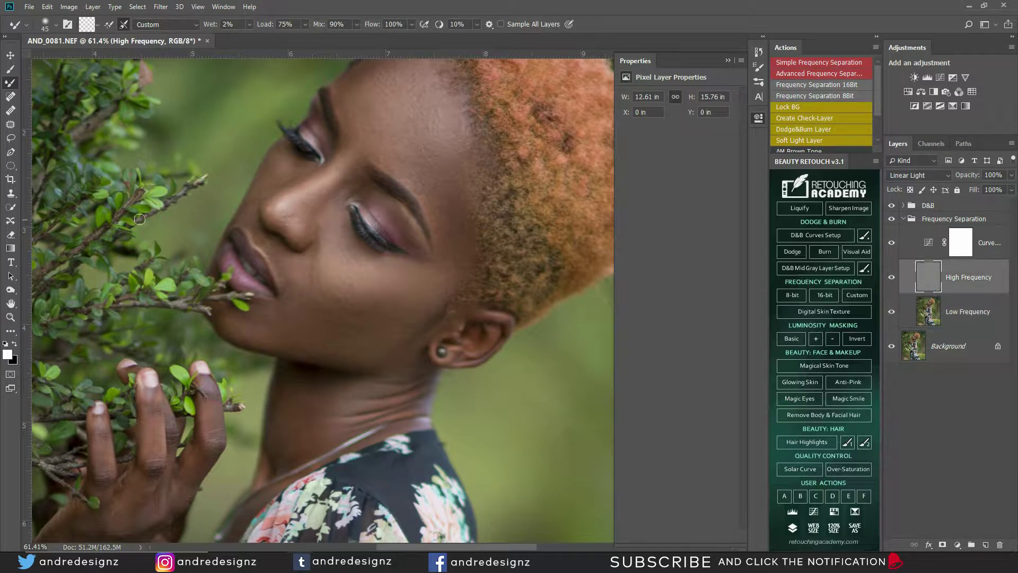
{"action": "left_click", "coordinate": [10, 193]}
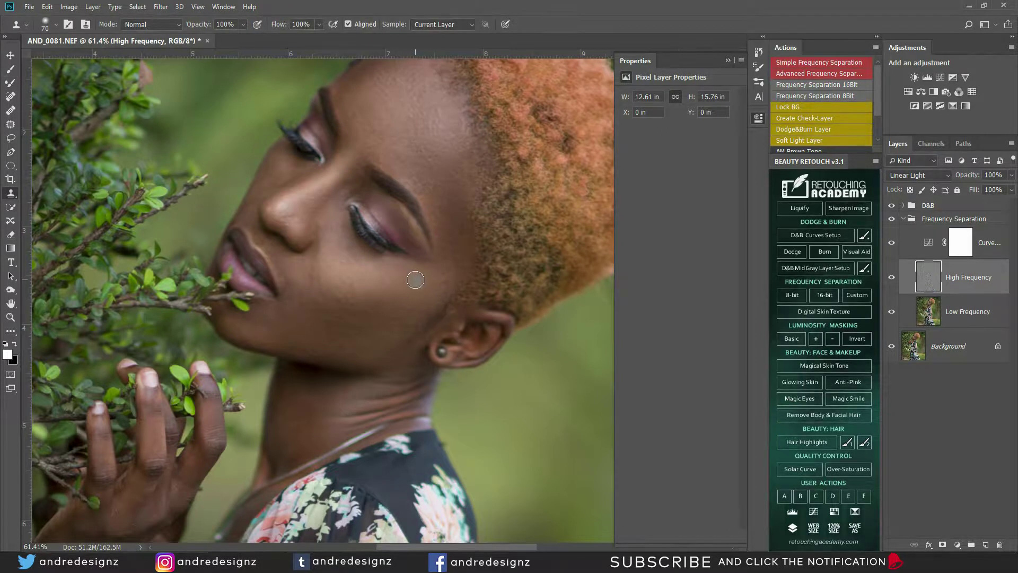
{"action": "scroll", "coordinate": [435, 218], "scroll_direction": "up", "scroll_amount": 5}
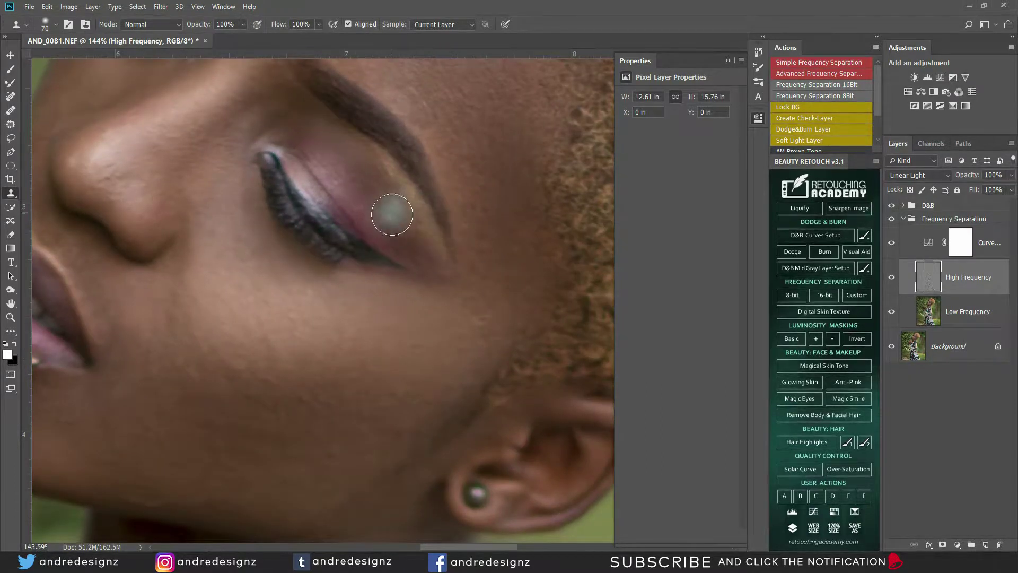
{"action": "key", "text": "bracketleft"}
{"action": "key", "text": "bracketleft"}
{"action": "key", "text": "bracketleft"}
{"action": "key", "text": "bracketleft"}
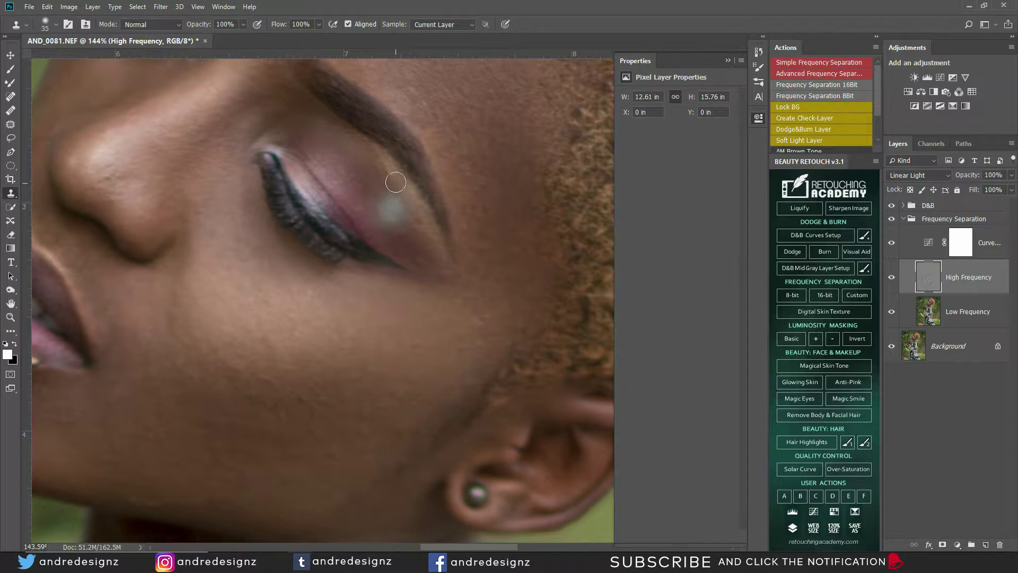
- Clone clean skin texture over the eyelid and the area beneath the eyebrow on the High Frequency layer
{"action": "left_click_drag", "start_coordinate": [389, 172], "coordinate": [420, 221]}
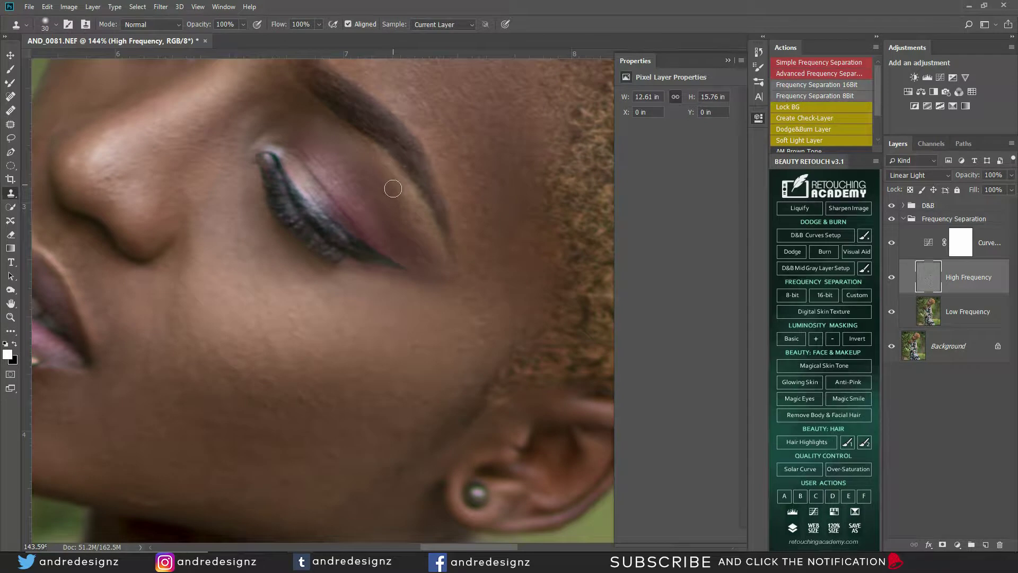
{"action": "mouse_move", "coordinate": [406, 217]}
{"action": "left_mouse_down"}
{"action": "mouse_move", "coordinate": [407, 199]}
{"action": "mouse_move", "coordinate": [419, 225]}
{"action": "left_mouse_up"}
{"action": "left_click_drag", "start_coordinate": [380, 162], "coordinate": [364, 148]}
{"action": "left_click", "coordinate": [389, 196], "text": "alt"}
{"action": "mouse_move", "coordinate": [410, 221]}
{"action": "left_mouse_down"}
{"action": "mouse_move", "coordinate": [407, 212]}
{"action": "mouse_move", "coordinate": [422, 231]}
{"action": "left_mouse_up"}
{"action": "left_click", "coordinate": [357, 189], "text": "alt"}
{"action": "mouse_move", "coordinate": [357, 205]}
{"action": "left_mouse_down"}
{"action": "mouse_move", "coordinate": [364, 211]}
{"action": "mouse_move", "coordinate": [360, 202]}
{"action": "left_mouse_up"}
{"action": "mouse_move", "coordinate": [387, 242]}
{"action": "left_mouse_down"}
{"action": "mouse_move", "coordinate": [383, 223]}
{"action": "mouse_move", "coordinate": [376, 231]}
{"action": "left_mouse_up"}
{"action": "left_click_drag", "start_coordinate": [415, 191], "coordinate": [340, 248]}
{"action": "left_click", "coordinate": [412, 196], "text": "alt"}
{"action": "mouse_move", "coordinate": [389, 205]}
{"action": "left_mouse_down"}
{"action": "mouse_move", "coordinate": [365, 147]}
{"action": "mouse_move", "coordinate": [354, 166]}
{"action": "left_mouse_up"}
{"action": "left_click", "coordinate": [385, 184], "text": "alt"}
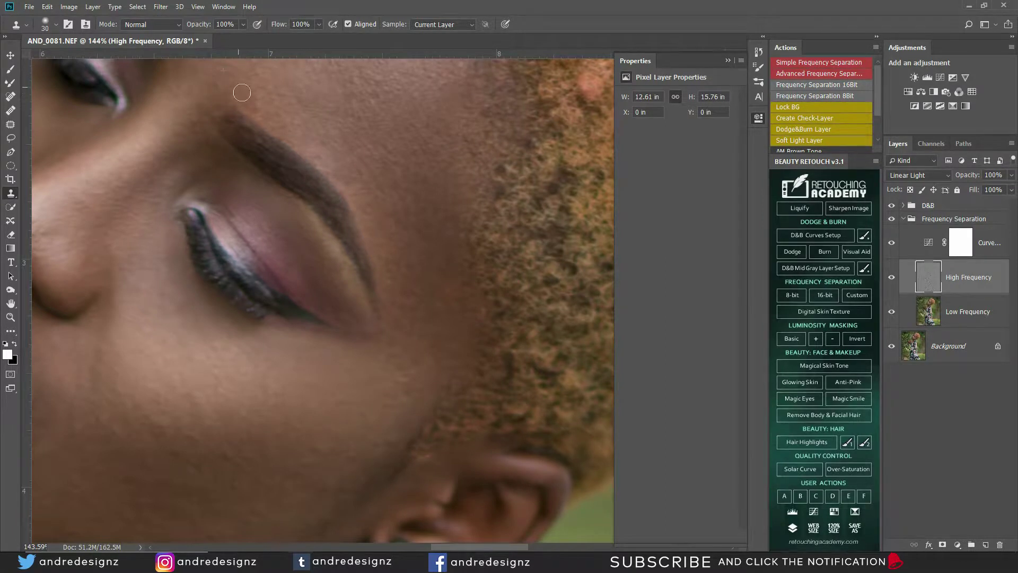
- Clone clean skin texture over the temple and upper cheek beside the hairline with the 30 px Clone Stamp
{"action": "left_click", "coordinate": [418, 342], "text": "alt"}
{"action": "mouse_move", "coordinate": [408, 374]}
{"action": "left_mouse_down"}
{"action": "mouse_move", "coordinate": [402, 400]}
{"action": "mouse_move", "coordinate": [377, 402]}
{"action": "mouse_move", "coordinate": [412, 416]}
{"action": "left_mouse_up"}
{"action": "left_click", "coordinate": [417, 376], "text": "alt"}
{"action": "left_click", "coordinate": [405, 380], "text": "alt"}
{"action": "left_click", "coordinate": [431, 263], "text": "alt"}
{"action": "left_click_drag", "start_coordinate": [418, 270], "coordinate": [412, 257]}
- Compare the whole retouched portrait with the Background layer shown alone
{"action": "scroll", "coordinate": [132, 109], "scroll_direction": "down", "scroll_amount": 9}
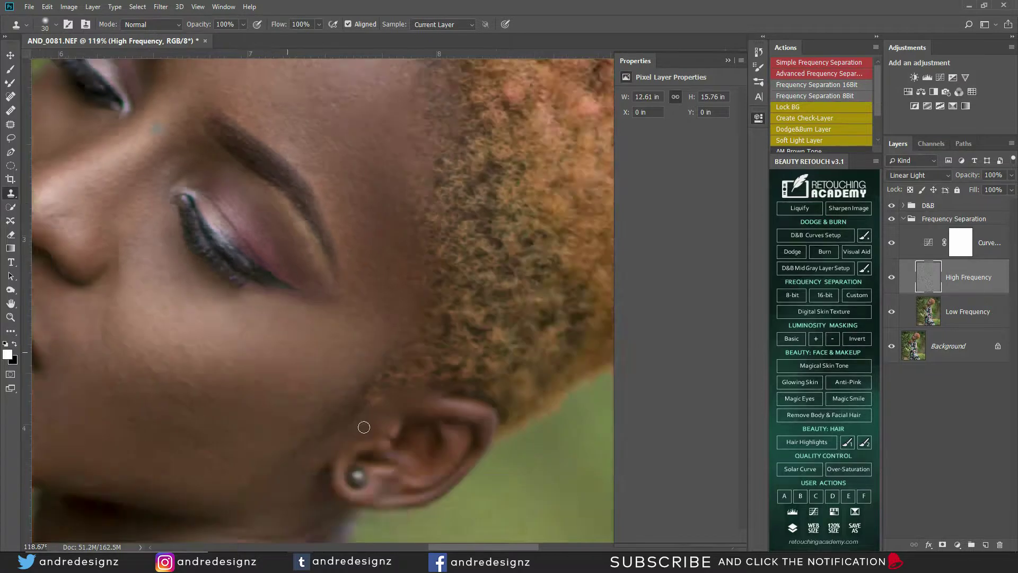
{"action": "scroll", "coordinate": [308, 327], "scroll_direction": "down", "scroll_amount": 15}
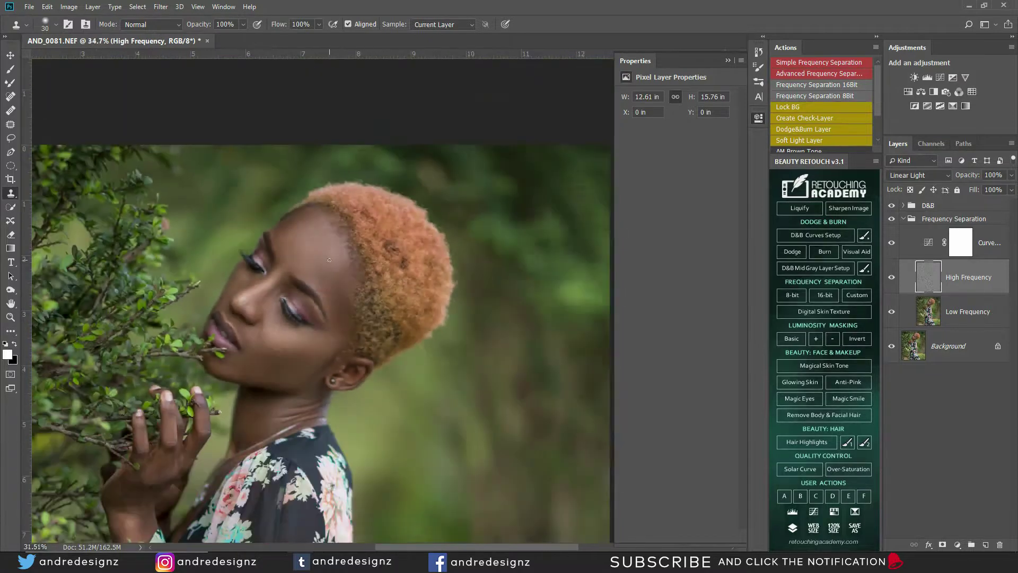
{"action": "scroll", "coordinate": [364, 232], "scroll_direction": "up", "scroll_amount": 2}
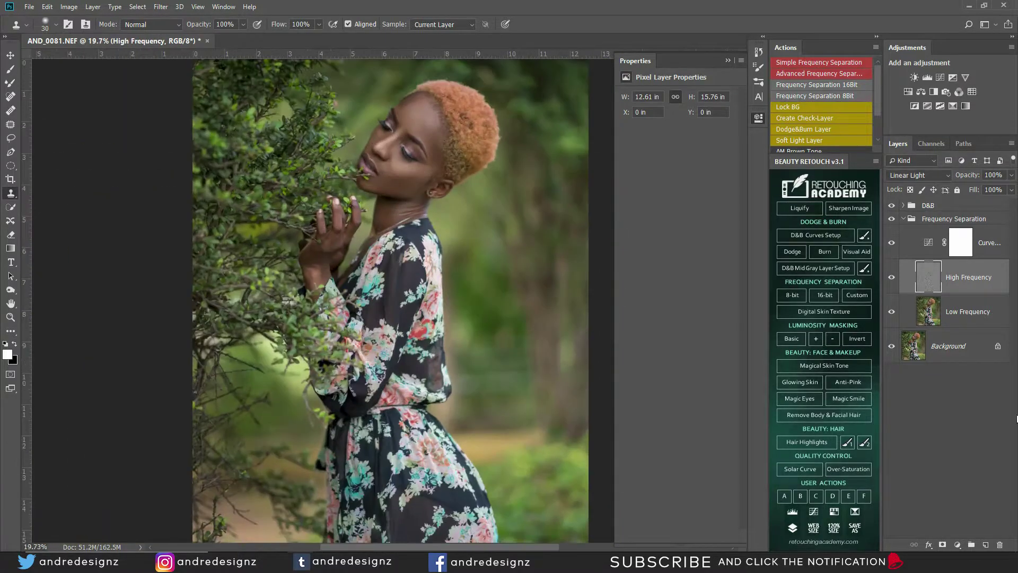
{"action": "left_click", "coordinate": [890, 347], "text": "alt"}
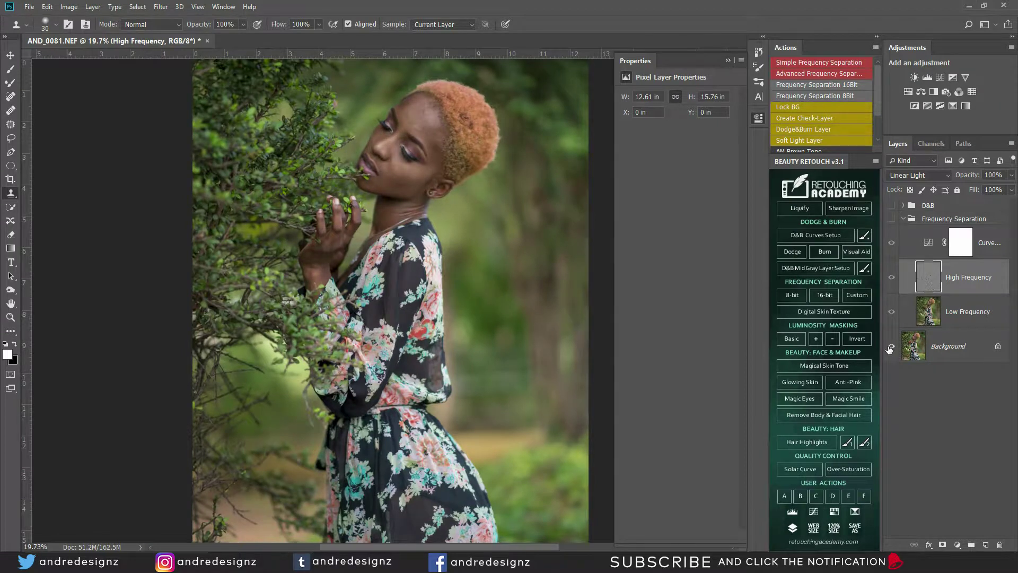
{"action": "left_click", "coordinate": [890, 347], "text": "alt"}
{"action": "left_click", "coordinate": [891, 347], "text": "alt"}
- Clone clean texture over the uneven skin across the cheek with the 30 px Clone Stamp
{"action": "scroll", "coordinate": [299, 262], "scroll_direction": "up", "scroll_amount": 6}
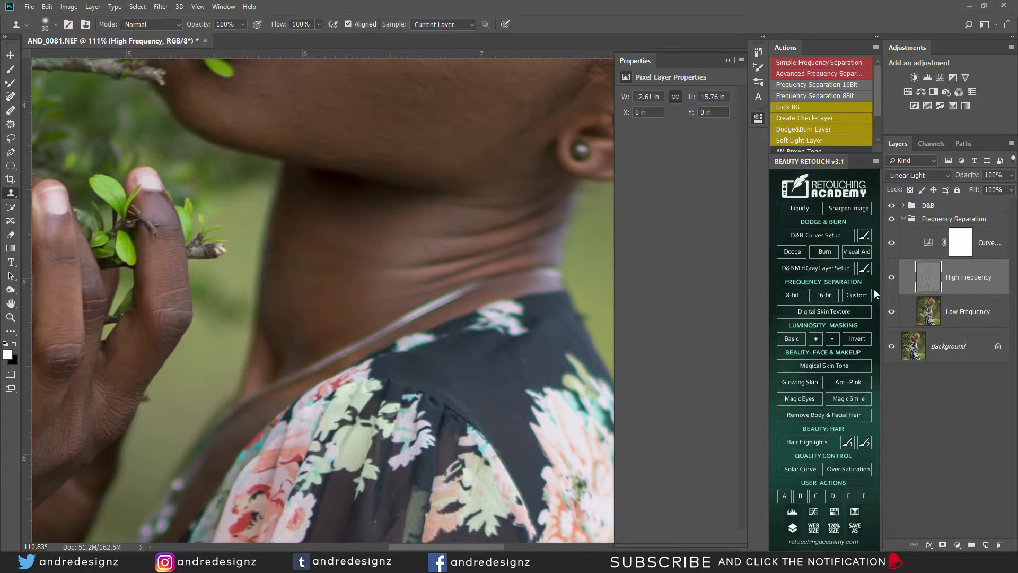
{"action": "left_click_drag", "start_coordinate": [509, 148], "coordinate": [550, 221]}
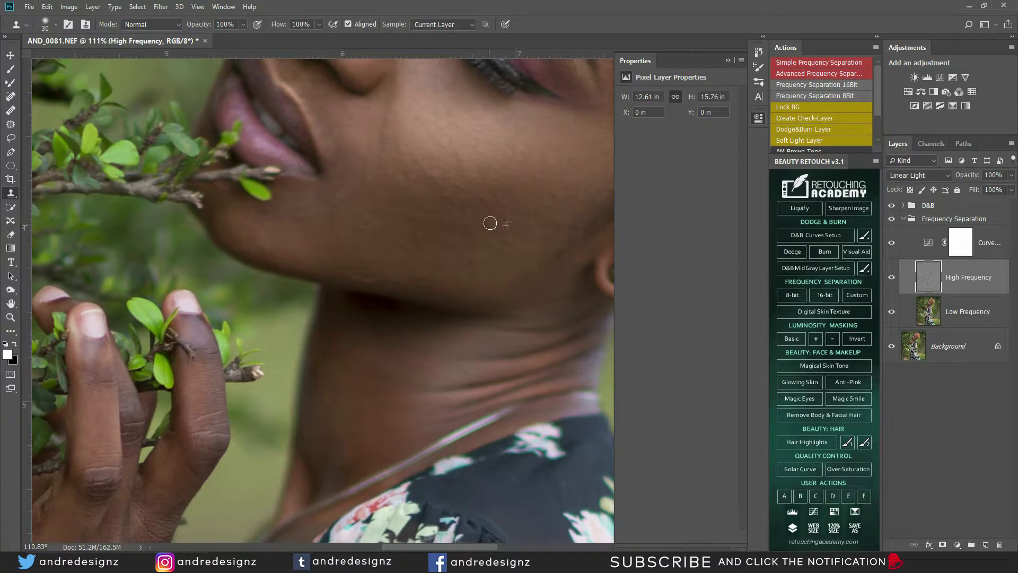
{"action": "left_click_drag", "start_coordinate": [497, 226], "coordinate": [509, 203]}
{"action": "left_click", "coordinate": [504, 235], "text": "alt"}
{"action": "left_click", "coordinate": [535, 214]}
{"action": "mouse_move", "coordinate": [440, 194]}
{"action": "left_mouse_down"}
{"action": "mouse_move", "coordinate": [475, 223]}
{"action": "mouse_move", "coordinate": [387, 212]}
{"action": "mouse_move", "coordinate": [390, 194]}
{"action": "left_mouse_up"}
{"action": "left_click", "coordinate": [464, 183], "text": "alt"}
{"action": "left_click", "coordinate": [478, 225], "text": "alt"}
{"action": "left_click", "coordinate": [443, 244], "text": "alt"}
{"action": "left_click", "coordinate": [406, 221]}
{"action": "left_click", "coordinate": [405, 229], "text": "alt"}
- Clone clean texture over the chin, jaw and remaining rough patches of the lower cheek
{"action": "left_click", "coordinate": [410, 202], "text": "alt"}
{"action": "left_click", "coordinate": [301, 213]}
{"action": "left_click", "coordinate": [290, 217]}
{"action": "left_click", "coordinate": [358, 239], "text": "alt"}
{"action": "left_click_drag", "start_coordinate": [341, 244], "coordinate": [325, 245]}
{"action": "left_click", "coordinate": [425, 202], "text": "alt"}
{"action": "left_click_drag", "start_coordinate": [437, 177], "coordinate": [408, 159]}
{"action": "left_click", "coordinate": [419, 188], "text": "alt"}
{"action": "left_click", "coordinate": [452, 193], "text": "alt"}
{"action": "mouse_move", "coordinate": [459, 205]}
{"action": "left_mouse_down"}
{"action": "mouse_move", "coordinate": [464, 185]}
{"action": "mouse_move", "coordinate": [464, 214]}
{"action": "mouse_move", "coordinate": [479, 194]}
{"action": "left_mouse_up"}
{"action": "left_click", "coordinate": [482, 162], "text": "alt"}
{"action": "left_click", "coordinate": [486, 184], "text": "alt"}
- Examine the retouched face, neck and hand and the overall portrait at several magnifications
{"action": "scroll", "coordinate": [562, 183], "scroll_direction": "down", "scroll_amount": 8}
{"action": "scroll", "coordinate": [448, 189], "scroll_direction": "down", "scroll_amount": 2}
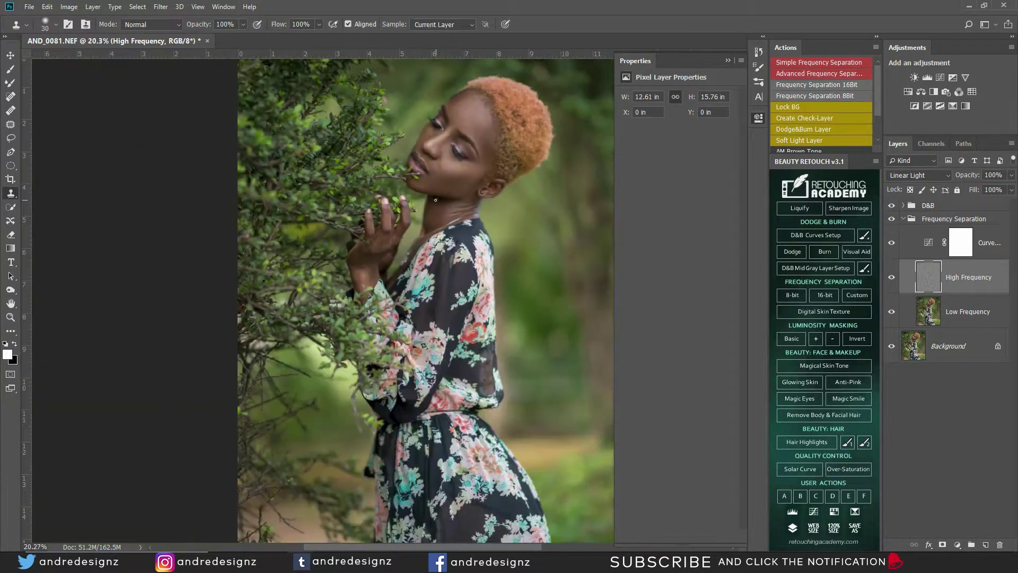
{"action": "scroll", "coordinate": [434, 203], "scroll_direction": "up", "scroll_amount": 1}
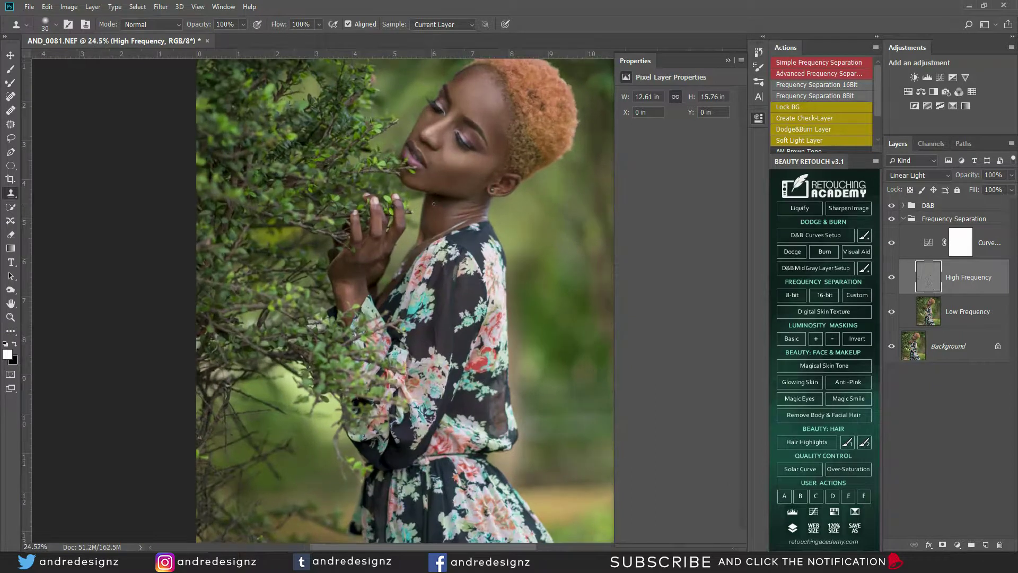
{"action": "scroll", "coordinate": [434, 203], "scroll_direction": "down", "scroll_amount": 3}
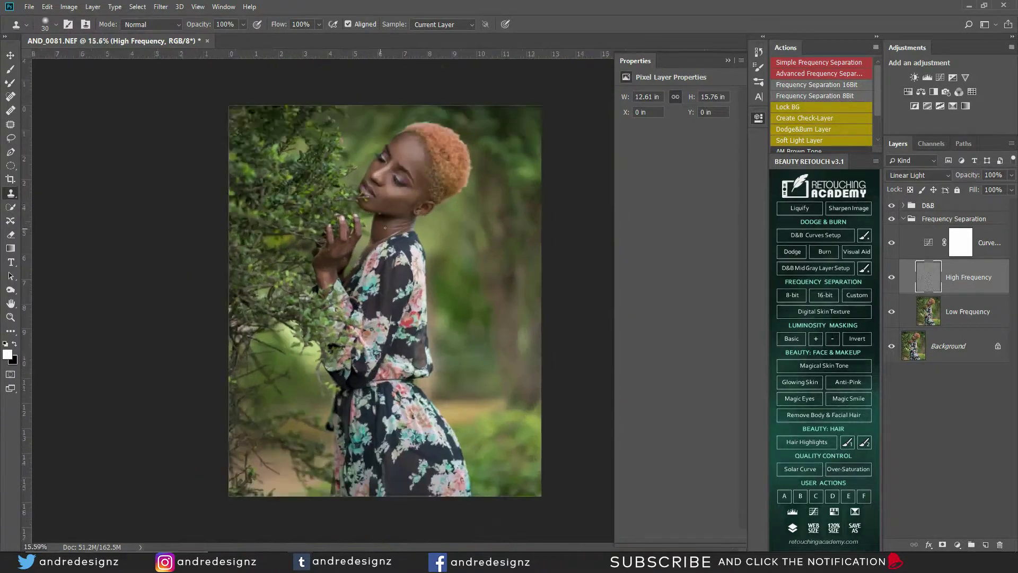
{"action": "scroll", "coordinate": [395, 181], "scroll_direction": "up", "scroll_amount": 3}
{"action": "scroll", "coordinate": [395, 182], "scroll_direction": "up", "scroll_amount": 3}
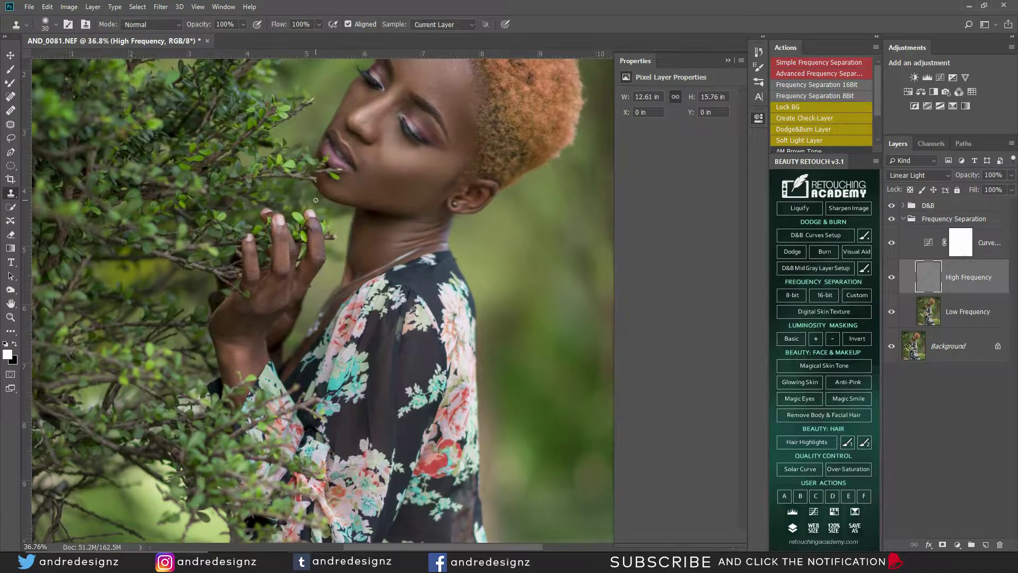
{"action": "scroll", "coordinate": [316, 200], "scroll_direction": "down", "scroll_amount": 3}
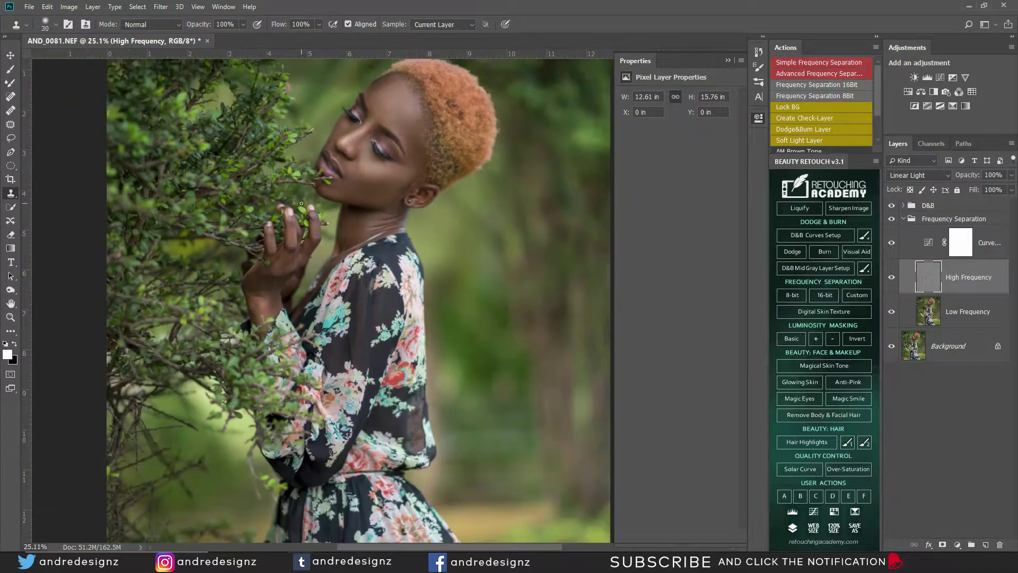
{"action": "scroll", "coordinate": [301, 203], "scroll_direction": "up", "scroll_amount": 5}
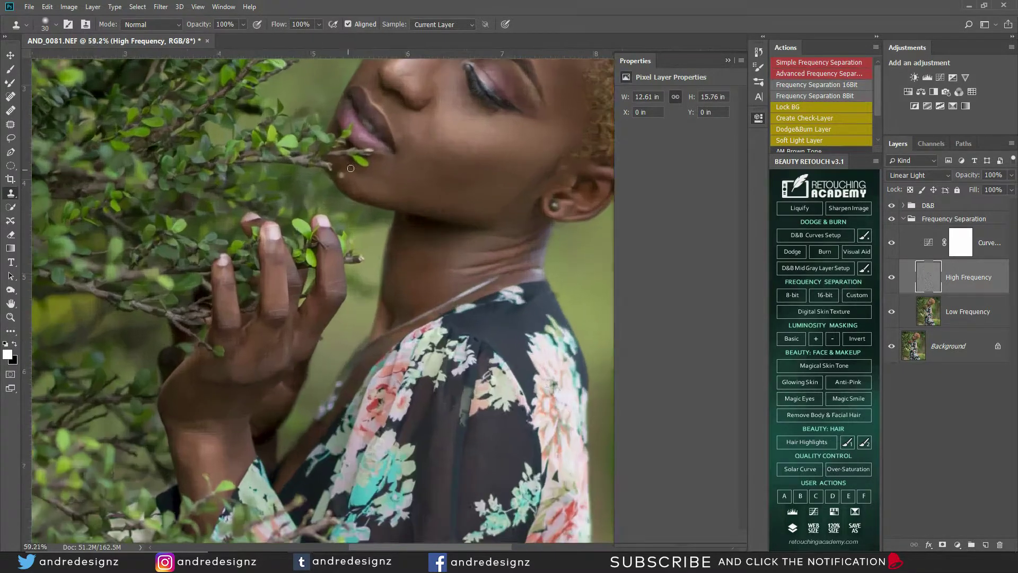
{"action": "scroll", "coordinate": [332, 182], "scroll_direction": "down", "scroll_amount": 6}
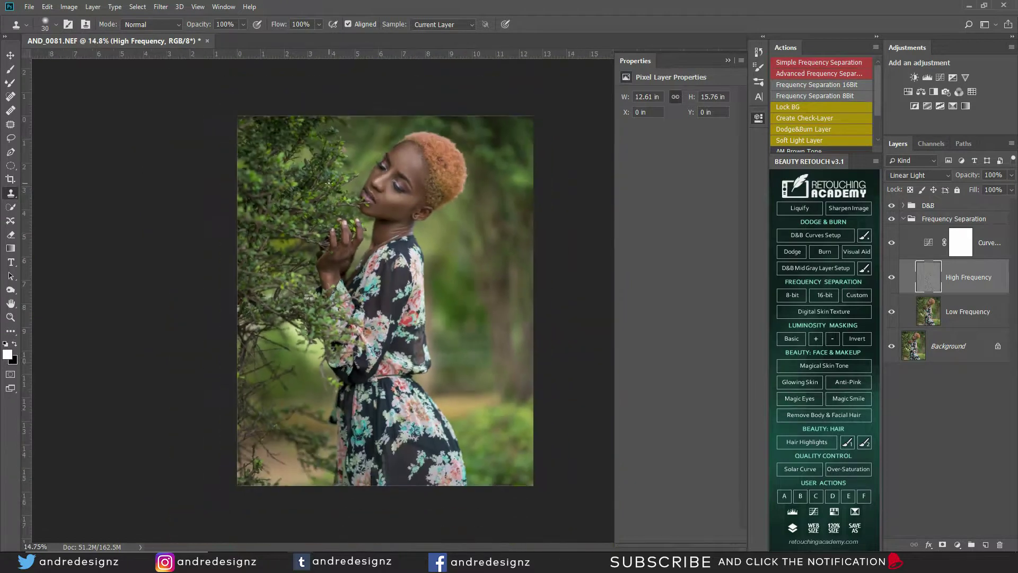
- Collapse the Frequency Separation group, stamp all visible layers into a new layer above the D&B group and duplicate it
{"action": "left_click", "coordinate": [903, 219]}
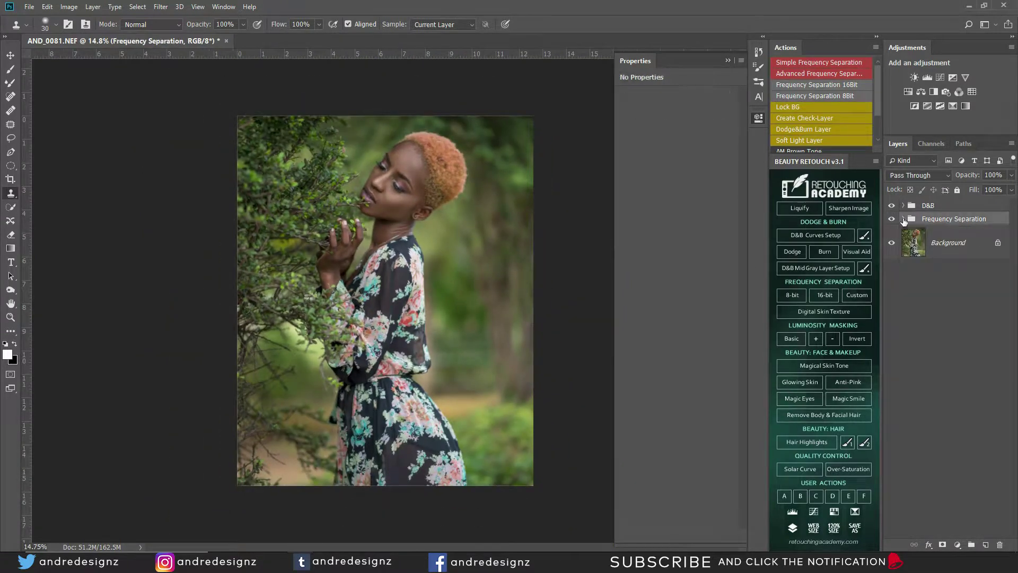
{"action": "left_click", "coordinate": [945, 206]}
{"action": "scroll", "coordinate": [383, 196], "scroll_direction": "up", "scroll_amount": 1}
{"action": "scroll", "coordinate": [385, 196], "scroll_direction": "down", "scroll_amount": 1}
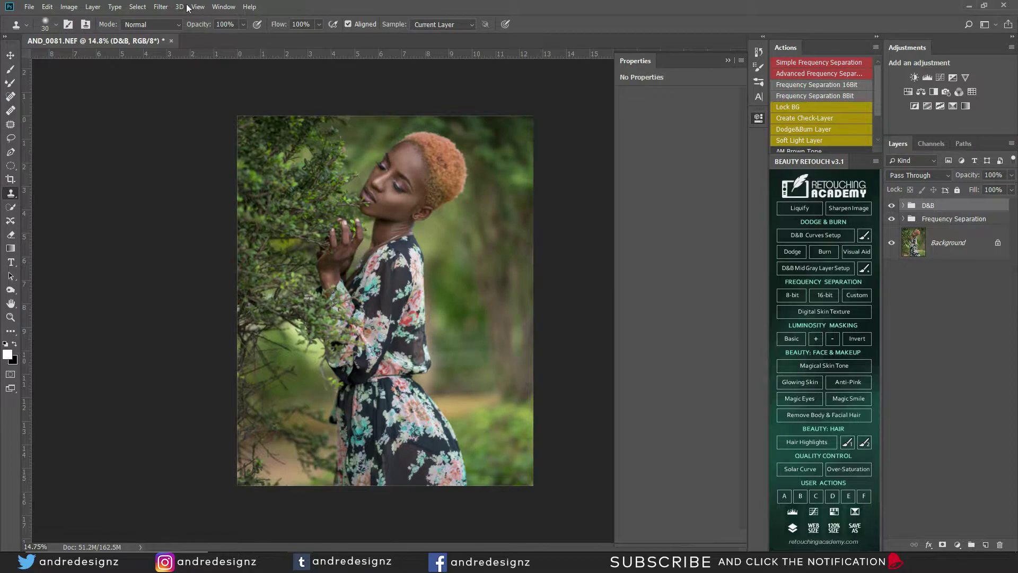
{"action": "left_click", "coordinate": [158, 8]}
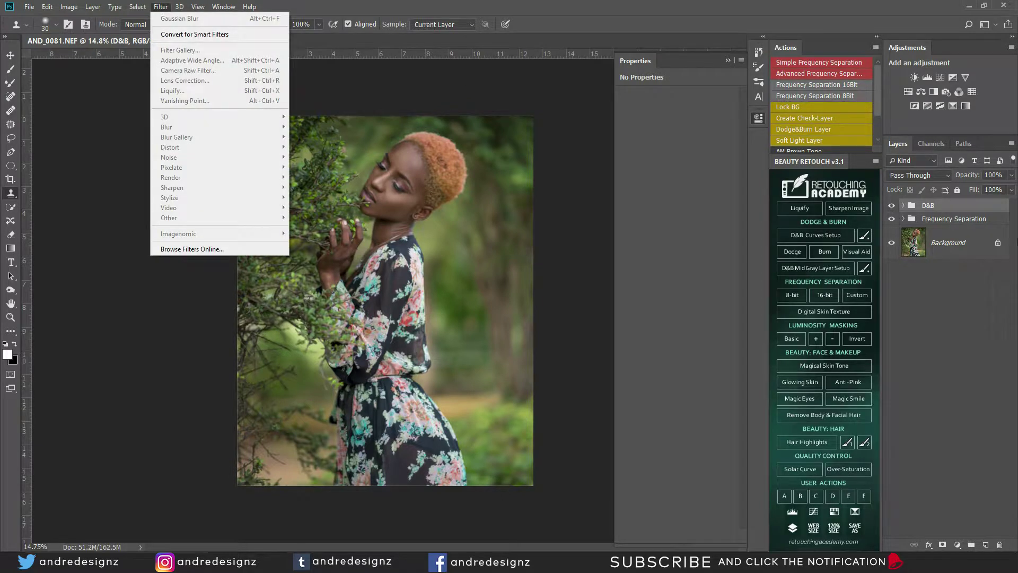
{"action": "left_click", "coordinate": [939, 207]}
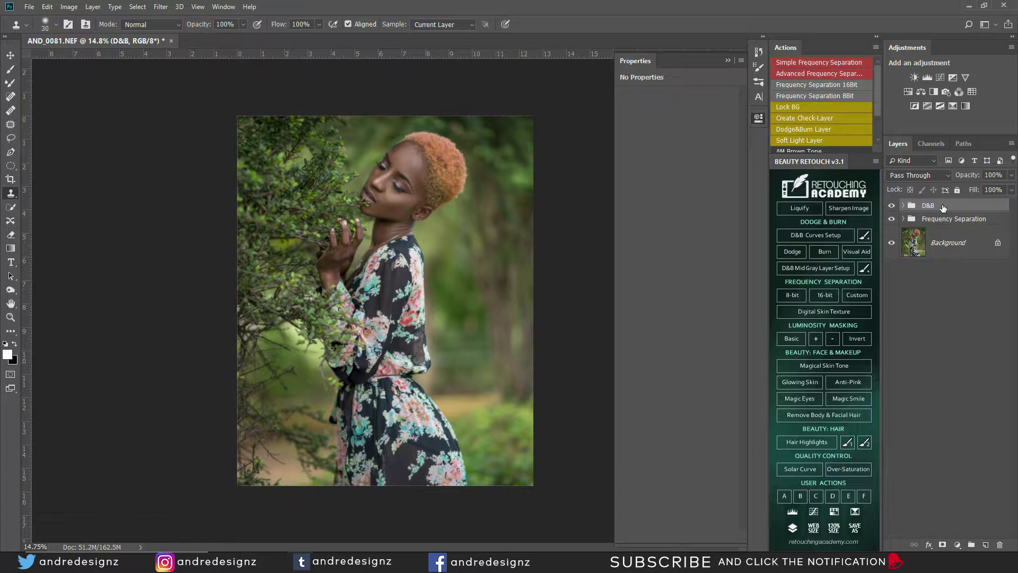
{"action": "key", "text": "ctrl+shift+alt+e"}
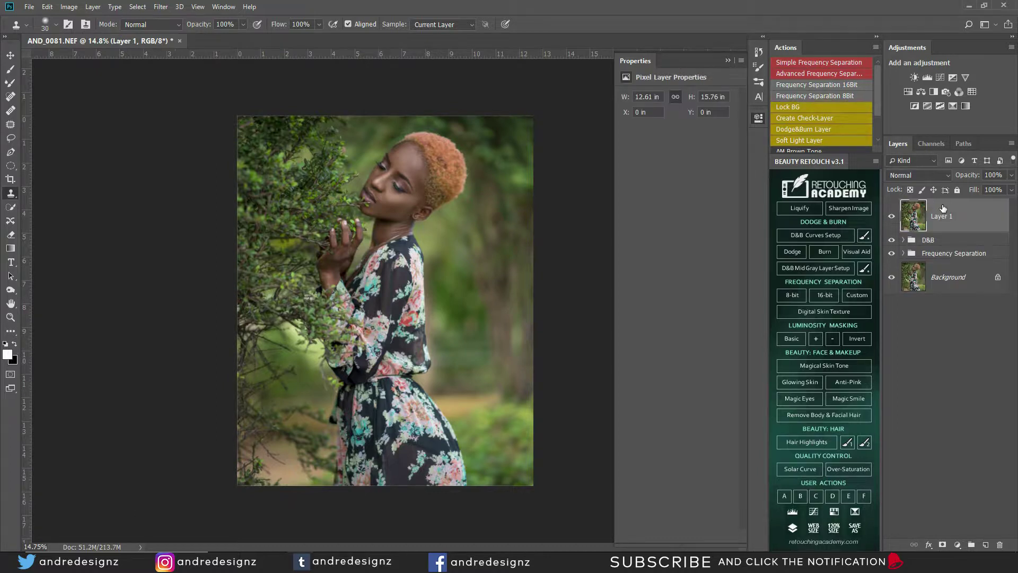
{"action": "key", "text": "ctrl+j"}
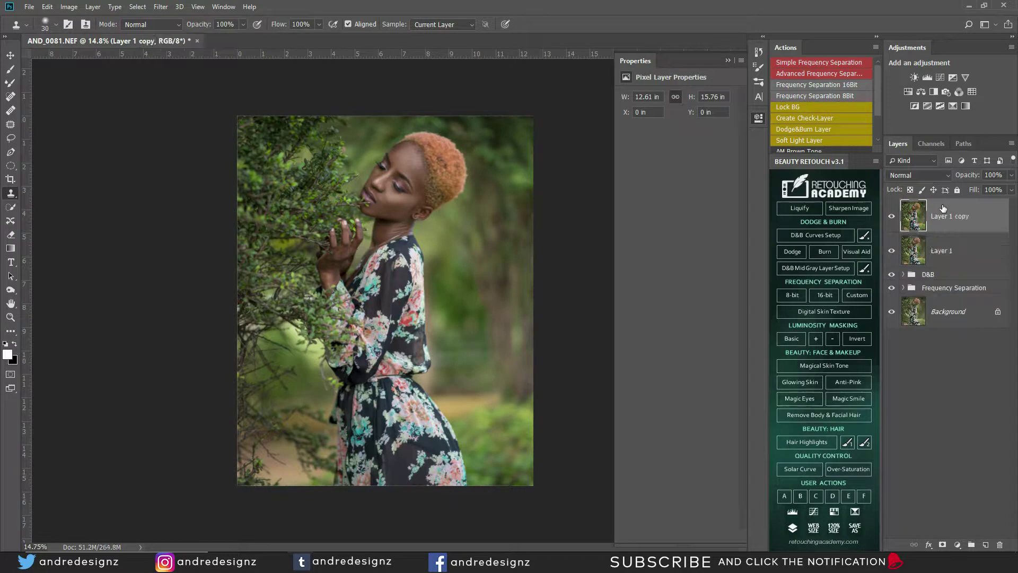
- Open the Camera Raw Filter on the duplicated merged layer, preview the automatic tone settings and restore the defaults
{"action": "left_click", "coordinate": [160, 7]}
{"action": "left_click", "coordinate": [179, 71]}
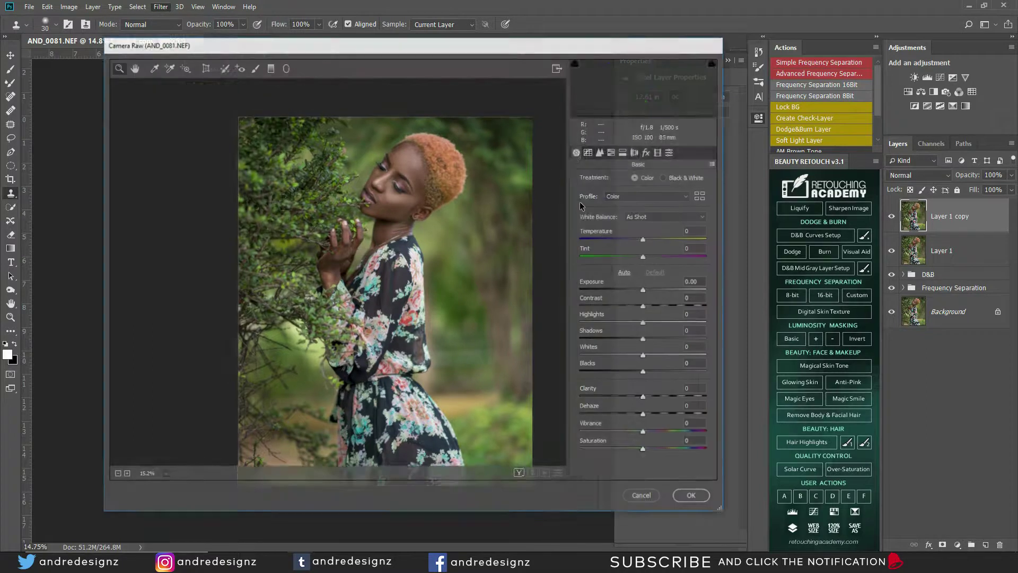
{"action": "left_click", "coordinate": [626, 272]}
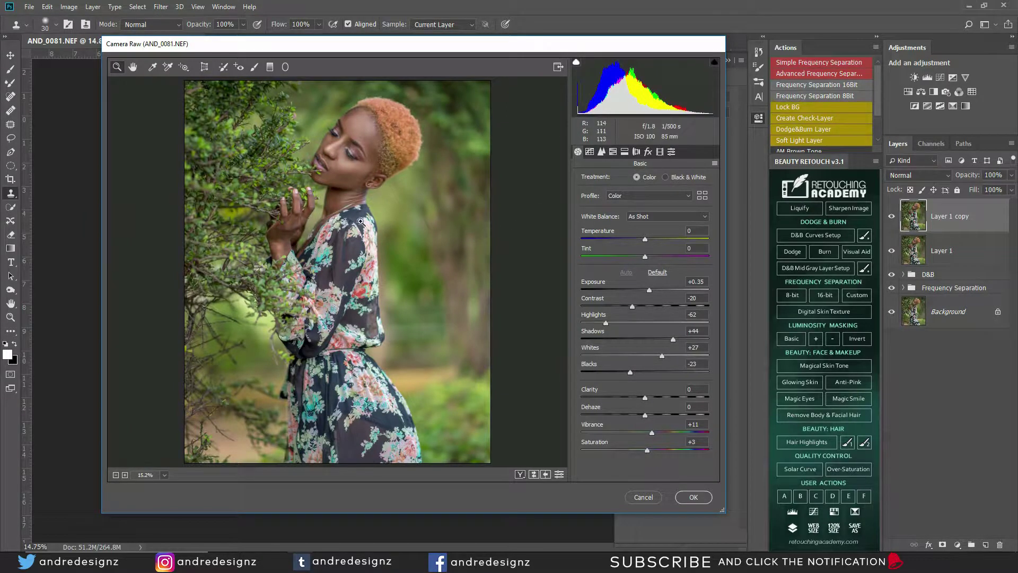
{"action": "left_click", "coordinate": [653, 273]}
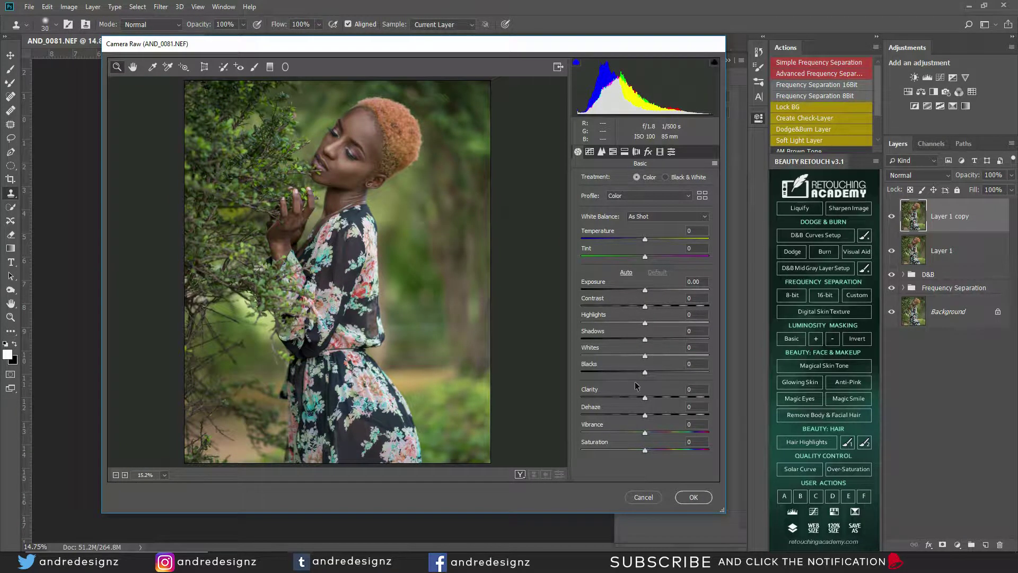
- Set the Basic tone values to Exposure +0.25, Contrast +4, Shadows +93 and Blacks -39 in Camera Raw
{"action": "left_click_drag", "start_coordinate": [645, 374], "coordinate": [701, 351]}
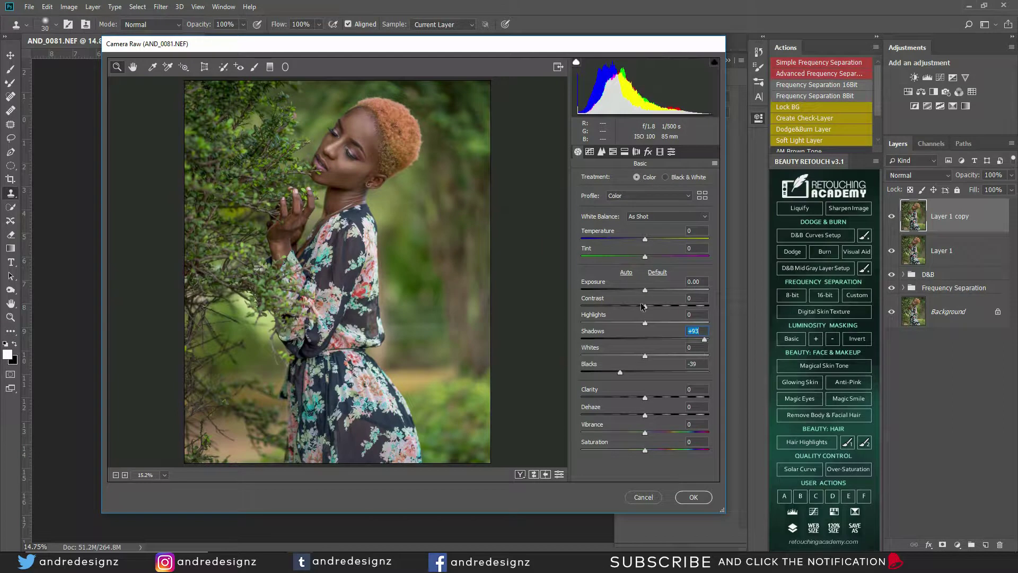
{"action": "mouse_move", "coordinate": [644, 307]}
{"action": "left_mouse_down"}
{"action": "mouse_move", "coordinate": [664, 309]}
{"action": "mouse_move", "coordinate": [639, 313]}
{"action": "mouse_move", "coordinate": [647, 317]}
{"action": "left_mouse_up"}
{"action": "left_click_drag", "start_coordinate": [645, 289], "coordinate": [648, 290]}
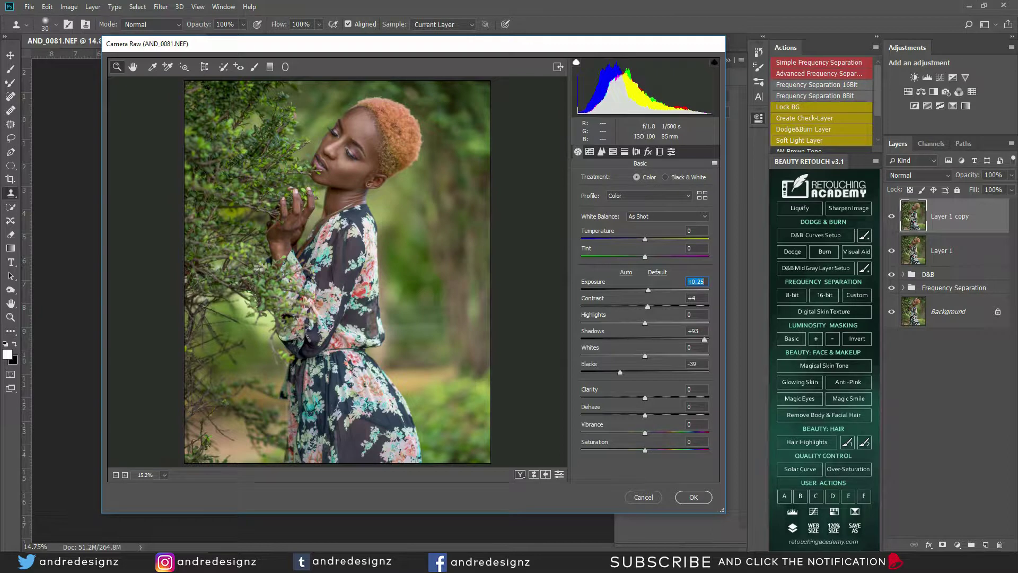
{"action": "left_click", "coordinate": [372, 188]}
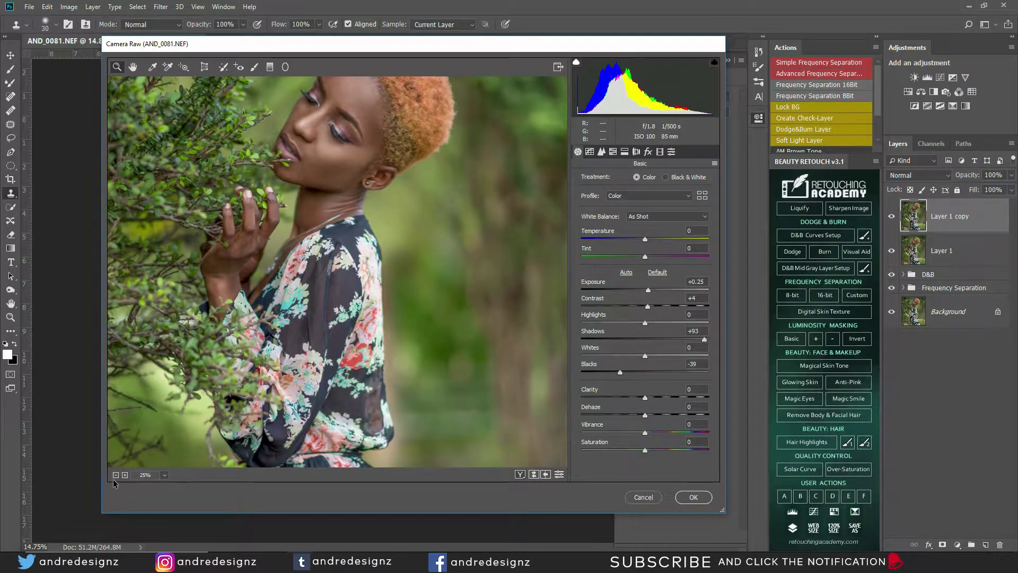
{"action": "left_click", "coordinate": [115, 475]}
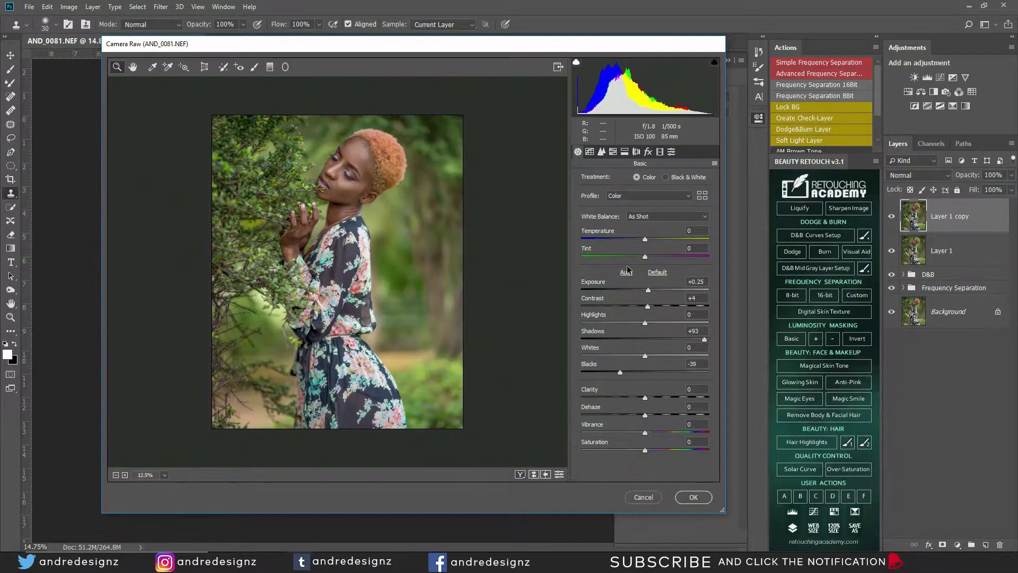
- Shift the HSL hue of Yellows to -49 and Greens to -40 to warm the foliage
{"action": "left_click", "coordinate": [589, 152]}
{"action": "left_click", "coordinate": [613, 152]}
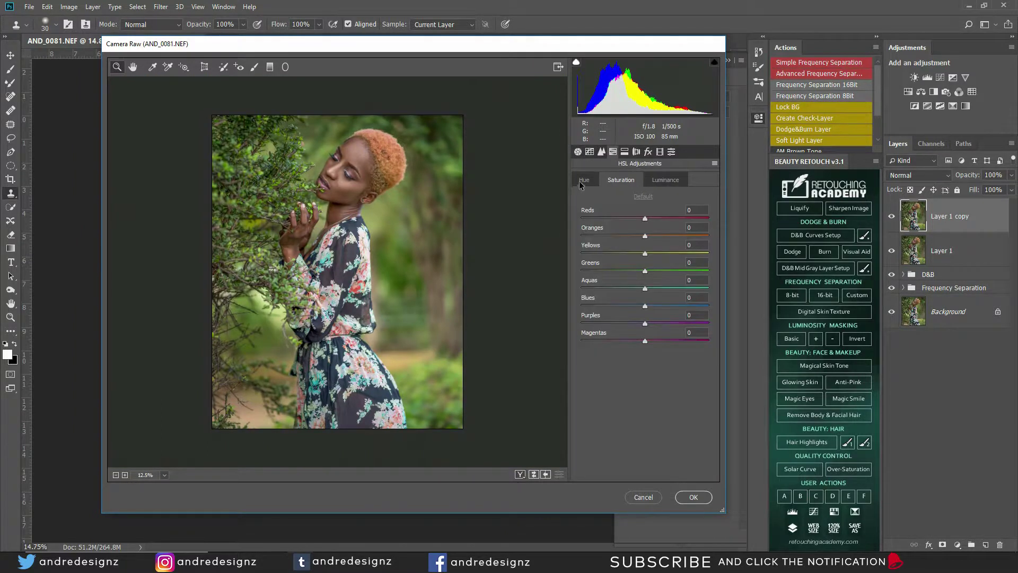
{"action": "left_click", "coordinate": [584, 181]}
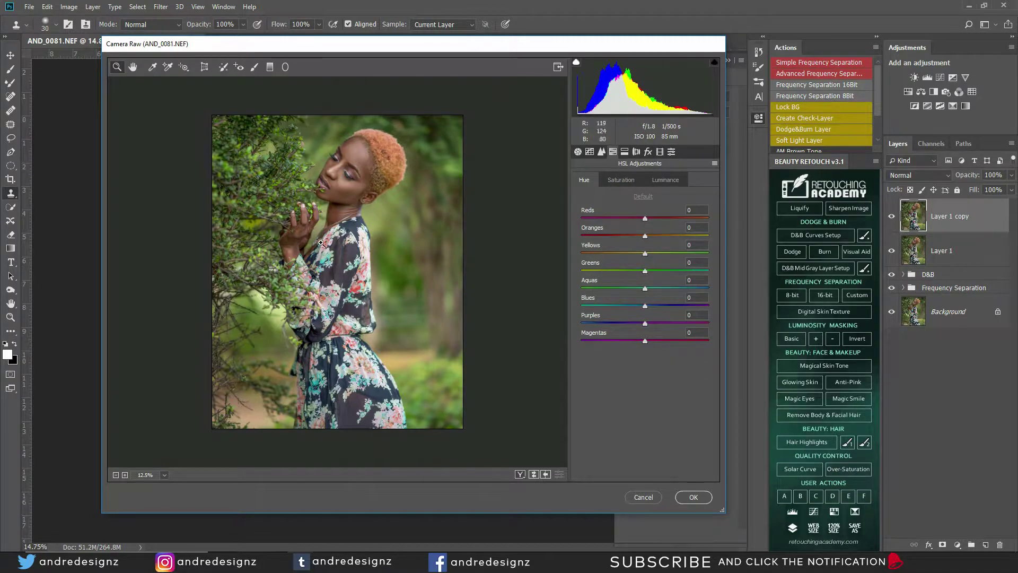
{"action": "left_click_drag", "start_coordinate": [646, 255], "coordinate": [610, 259]}
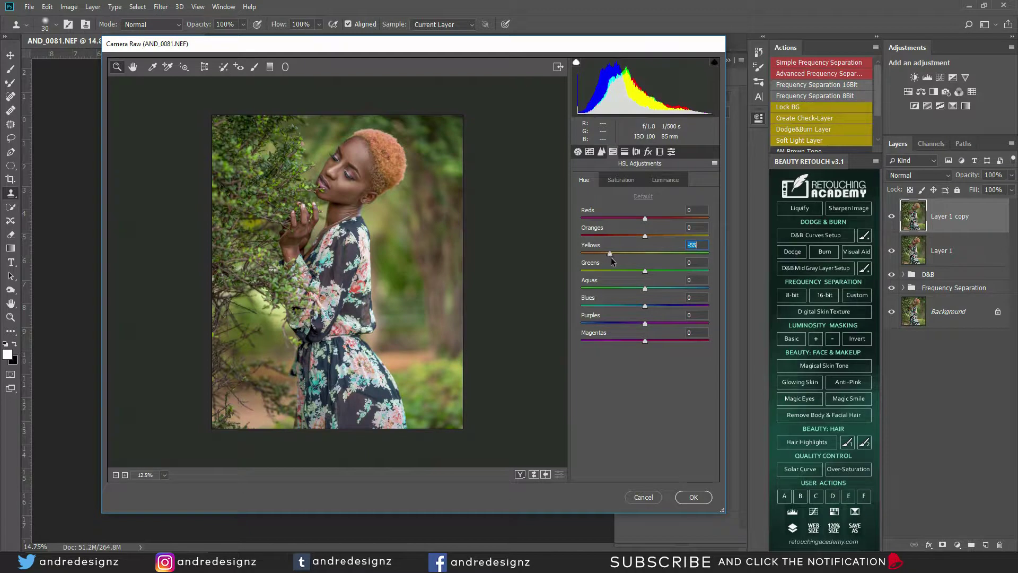
{"action": "left_click_drag", "start_coordinate": [609, 256], "coordinate": [549, 253]}
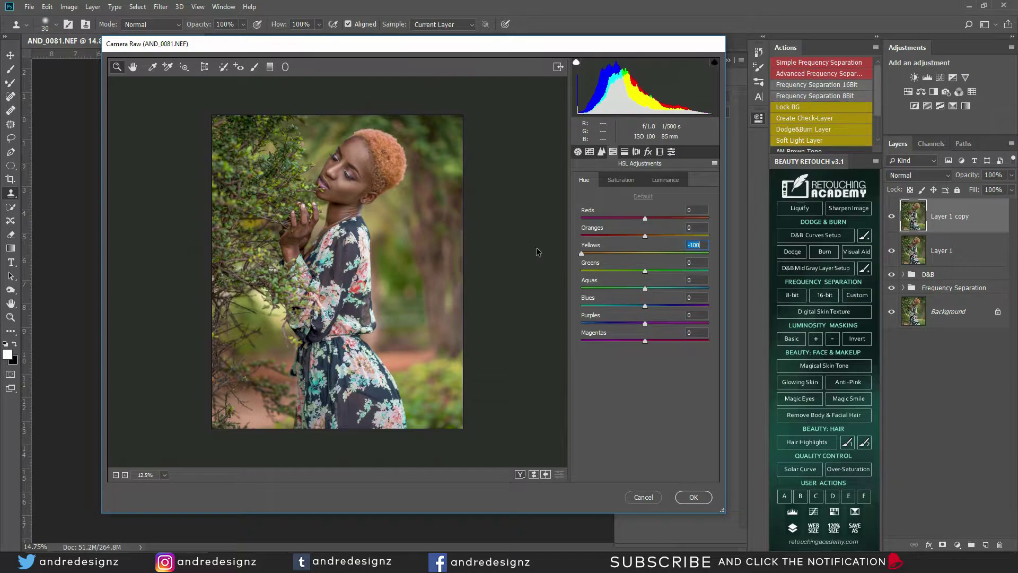
{"action": "left_click_drag", "start_coordinate": [593, 254], "coordinate": [615, 267]}
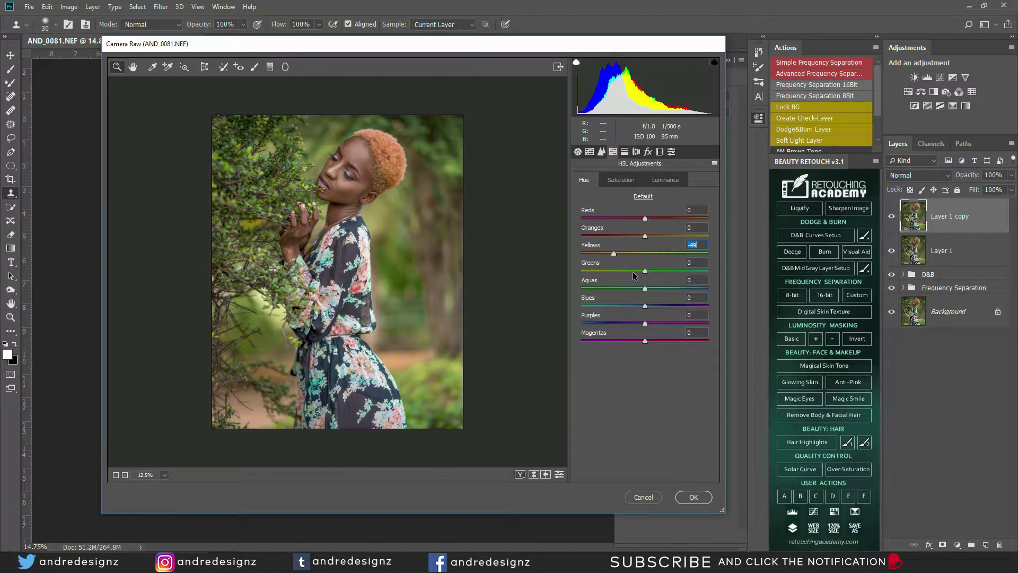
{"action": "left_click_drag", "start_coordinate": [644, 271], "coordinate": [613, 275]}
- Set Shadows to +70 and Whites to +8 in the Basic adjustments and apply the Camera Raw Filter
{"action": "left_click", "coordinate": [578, 152]}
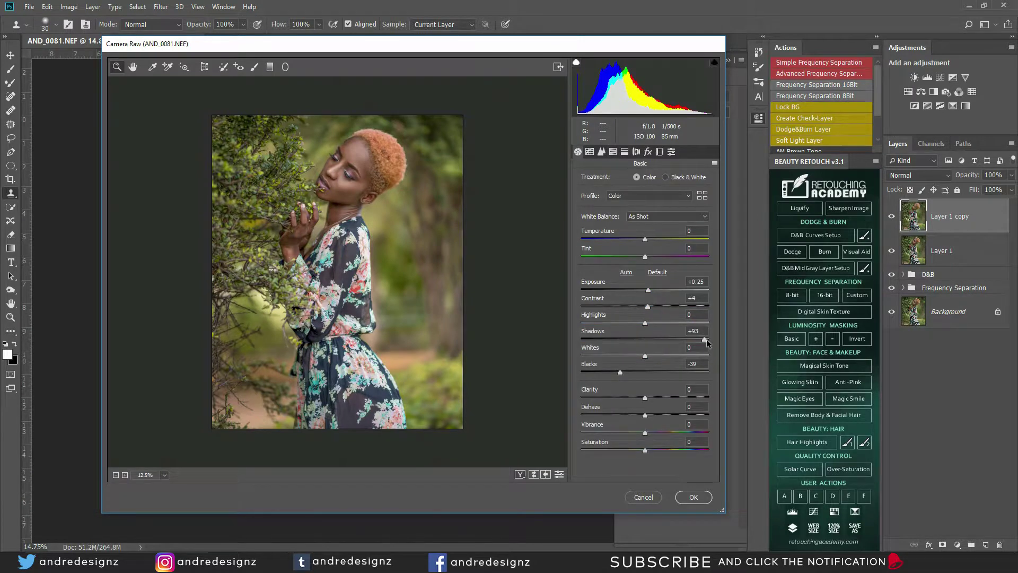
{"action": "left_click_drag", "start_coordinate": [704, 340], "coordinate": [690, 341]}
{"action": "left_click", "coordinate": [646, 356]}
{"action": "mouse_move", "coordinate": [647, 359]}
{"action": "left_mouse_down"}
{"action": "mouse_move", "coordinate": [676, 360]}
{"action": "mouse_move", "coordinate": [653, 360]}
{"action": "left_mouse_up"}
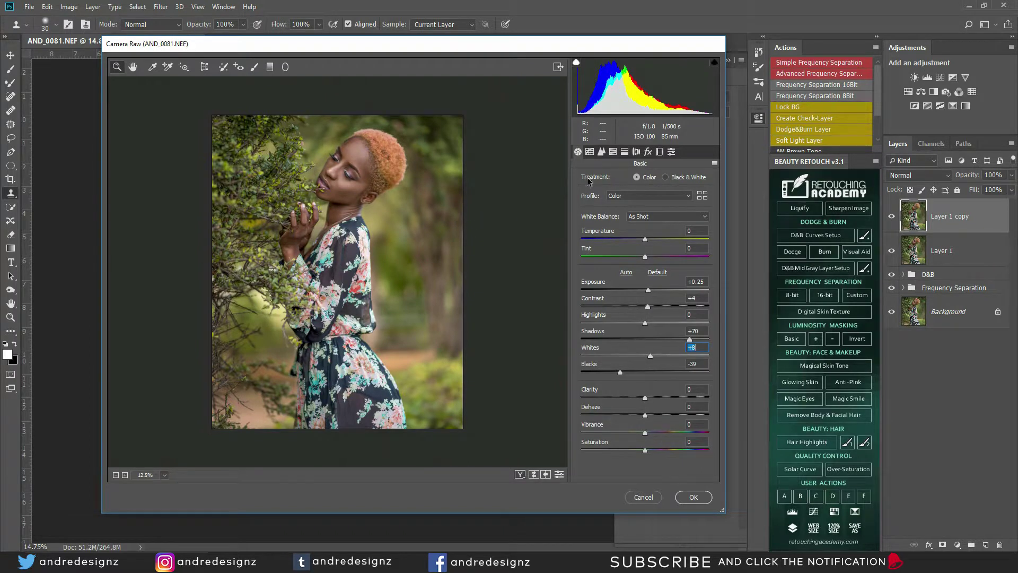
{"action": "left_click", "coordinate": [613, 152]}
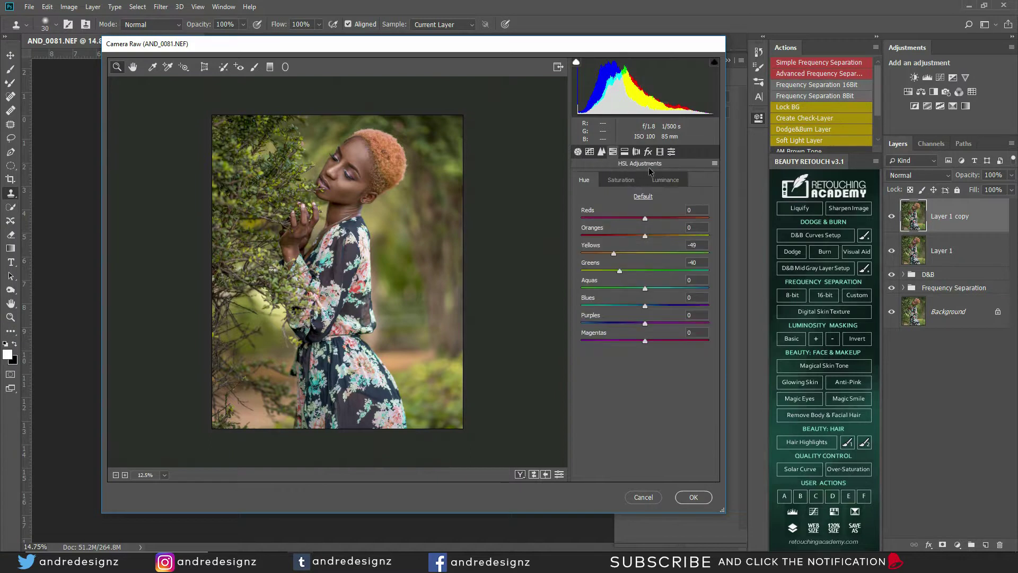
{"action": "left_click", "coordinate": [693, 497]}
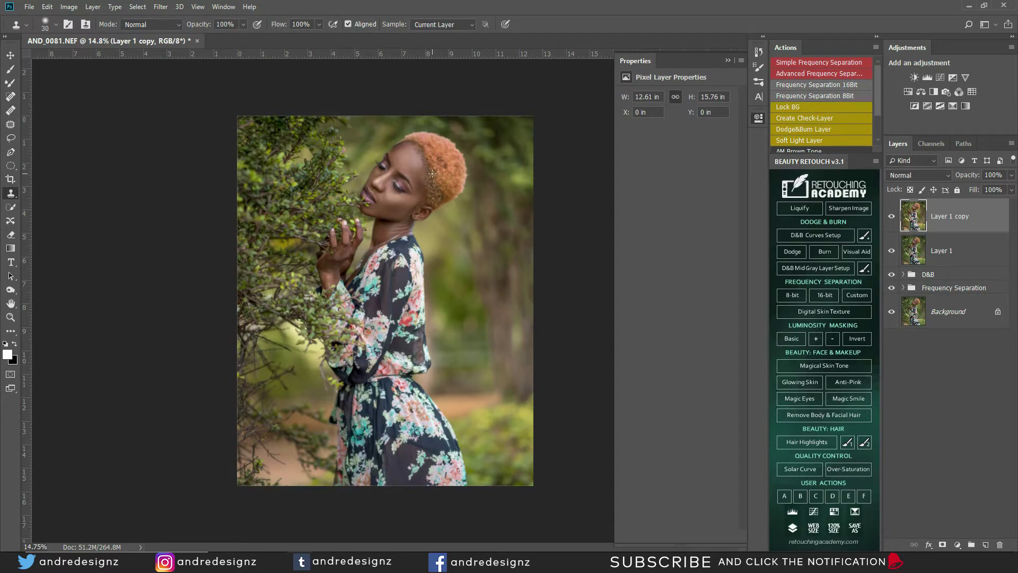
- Export the portrait with Save for Web as a 1200 px wide JPEG named AND_0081 on the Desktop
{"action": "scroll", "coordinate": [430, 174], "scroll_direction": "up", "scroll_amount": 10}
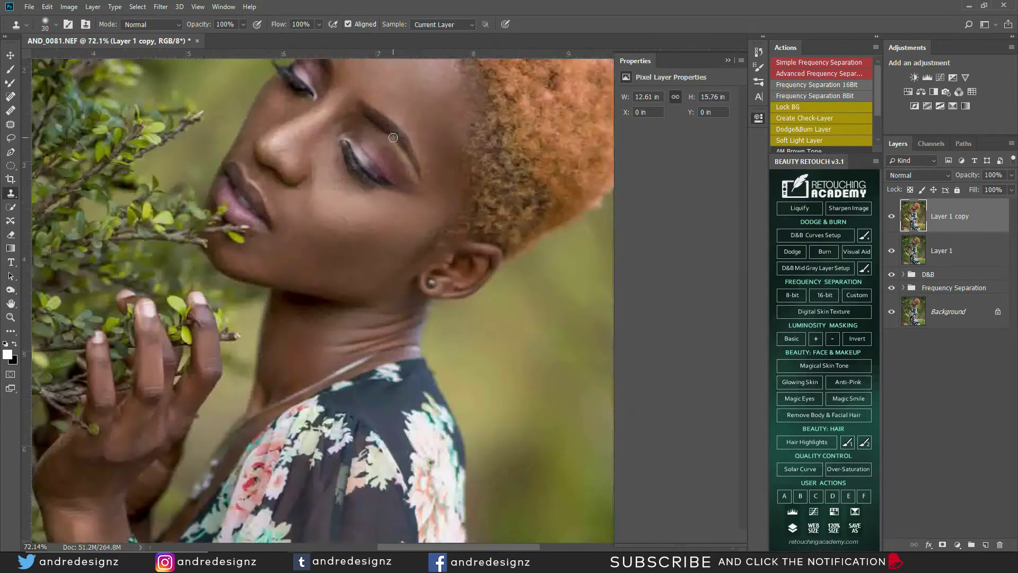
{"action": "scroll", "coordinate": [391, 142], "scroll_direction": "down", "scroll_amount": 10}
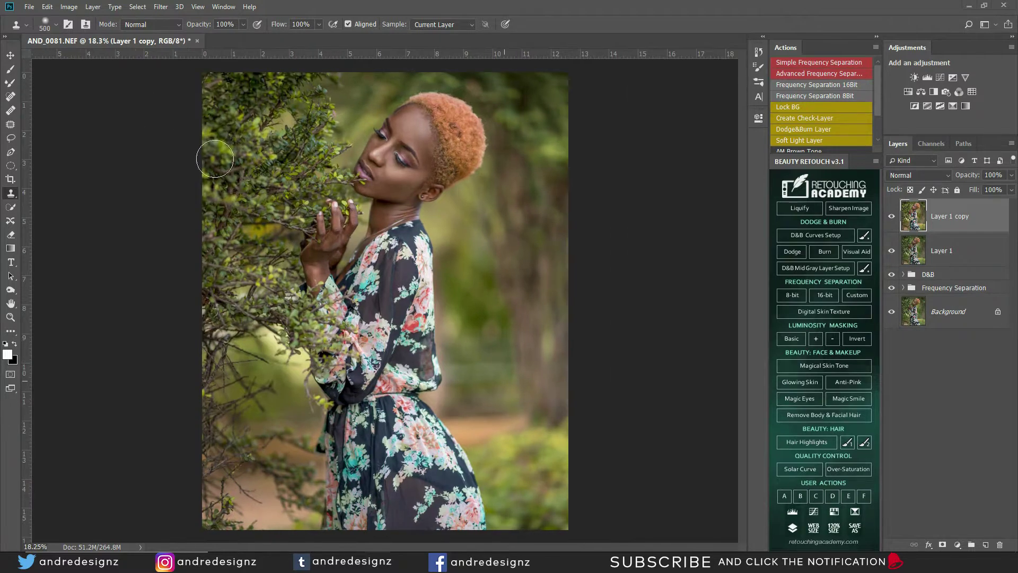
{"action": "left_click", "coordinate": [30, 7]}
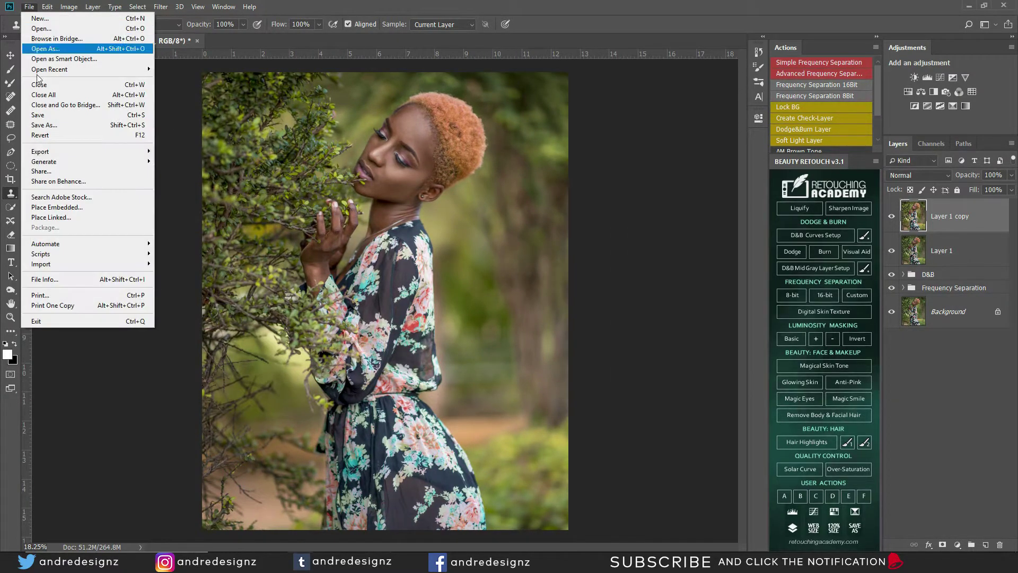
{"action": "mouse_move", "coordinate": [86, 153]}
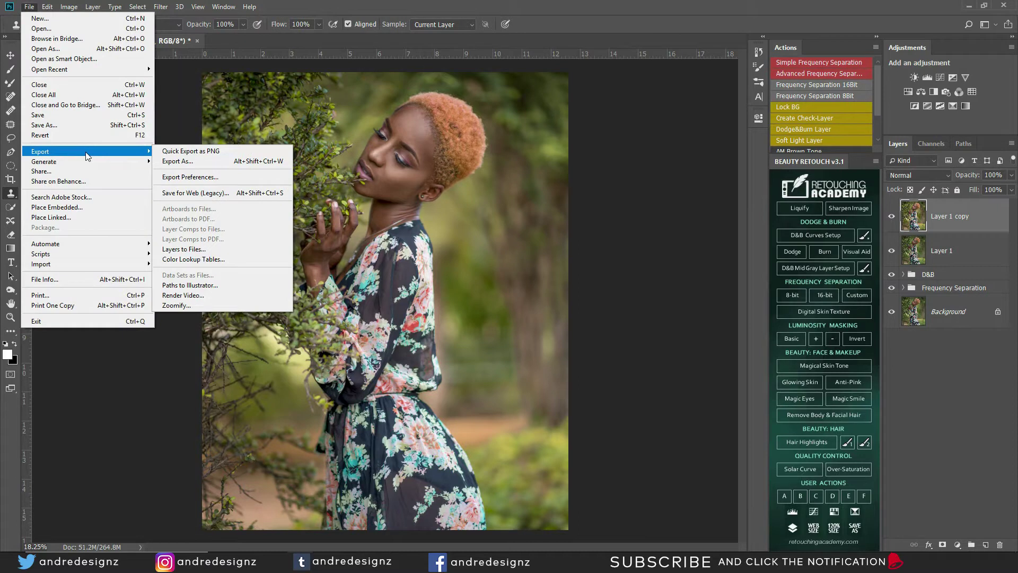
{"action": "left_click", "coordinate": [195, 192]}
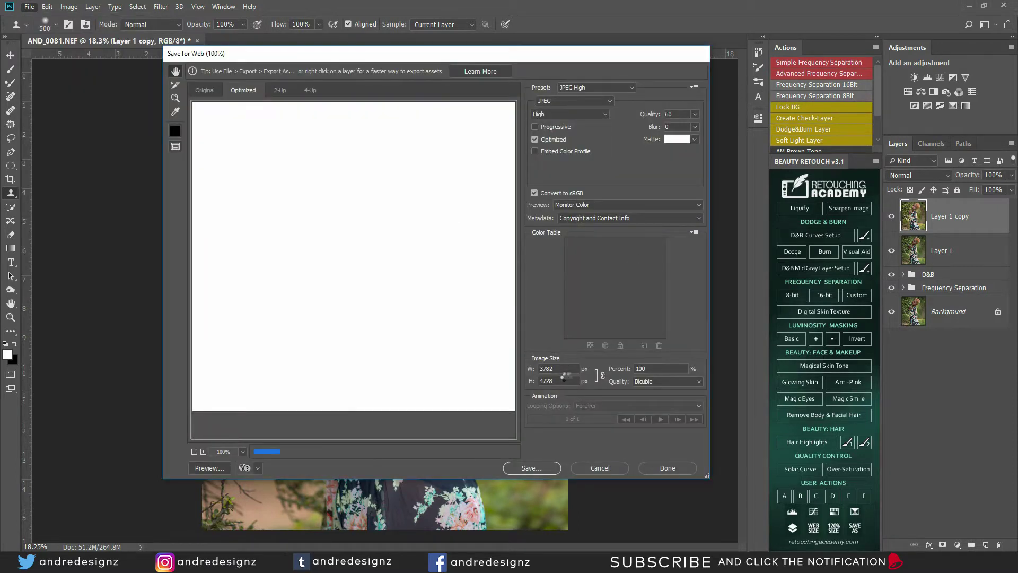
{"action": "type", "text": "1200"}
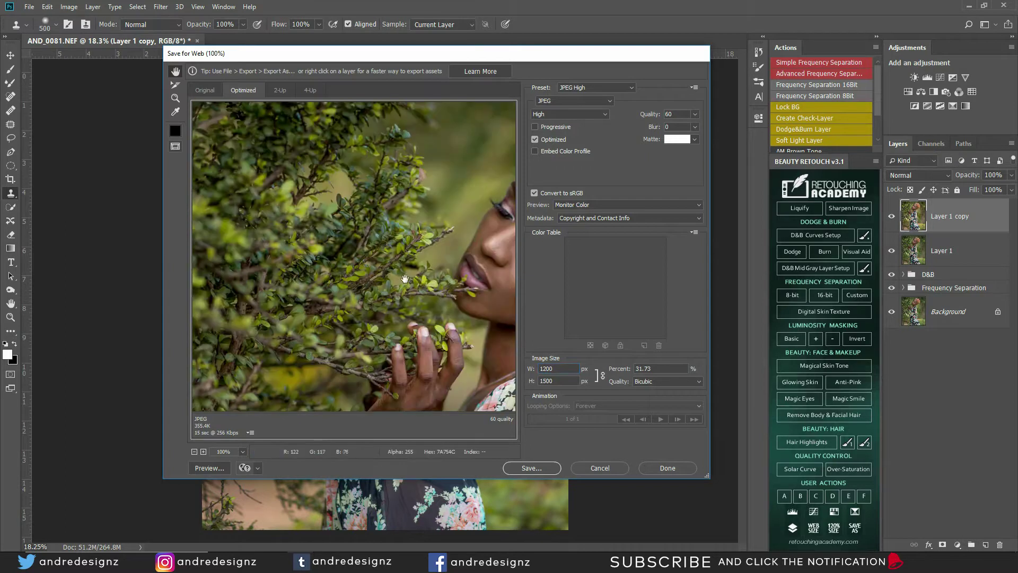
{"action": "left_click", "coordinate": [531, 468]}
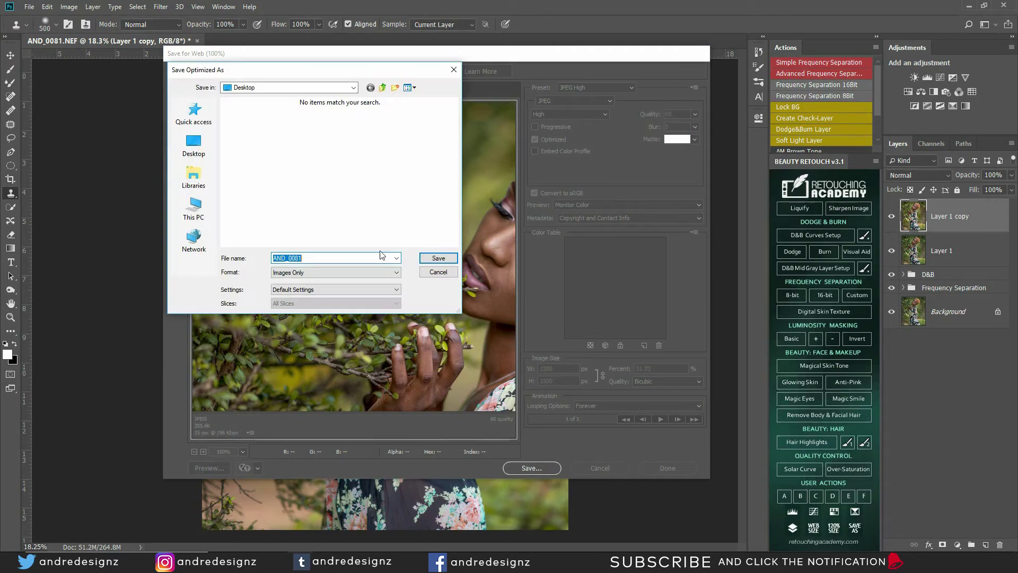
{"action": "left_click", "coordinate": [444, 260]}
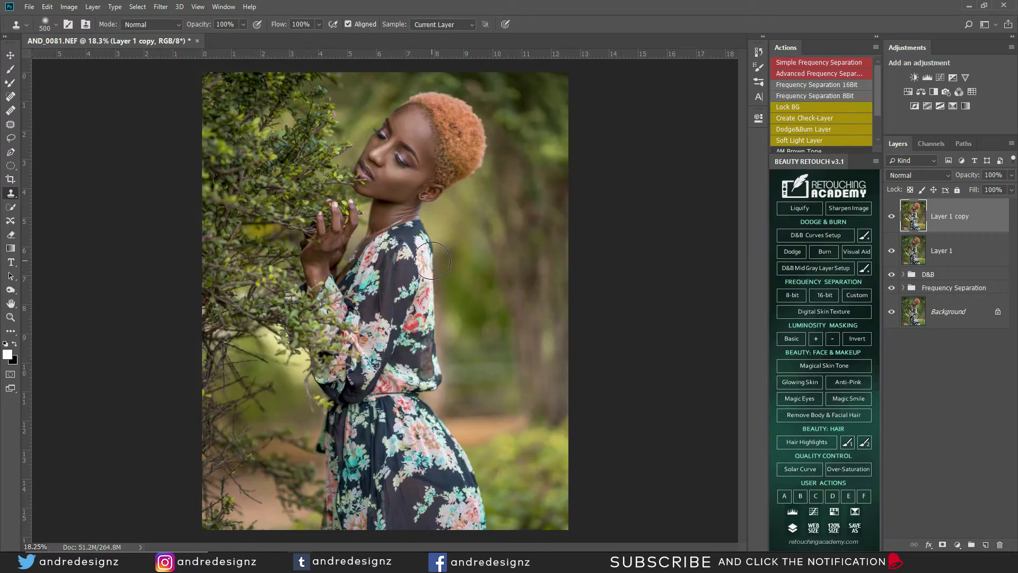
- Open the exported AND_0081 image from the Desktop in Photos and maximize its window to examine the result
{"action": "left_click", "coordinate": [826, 562]}
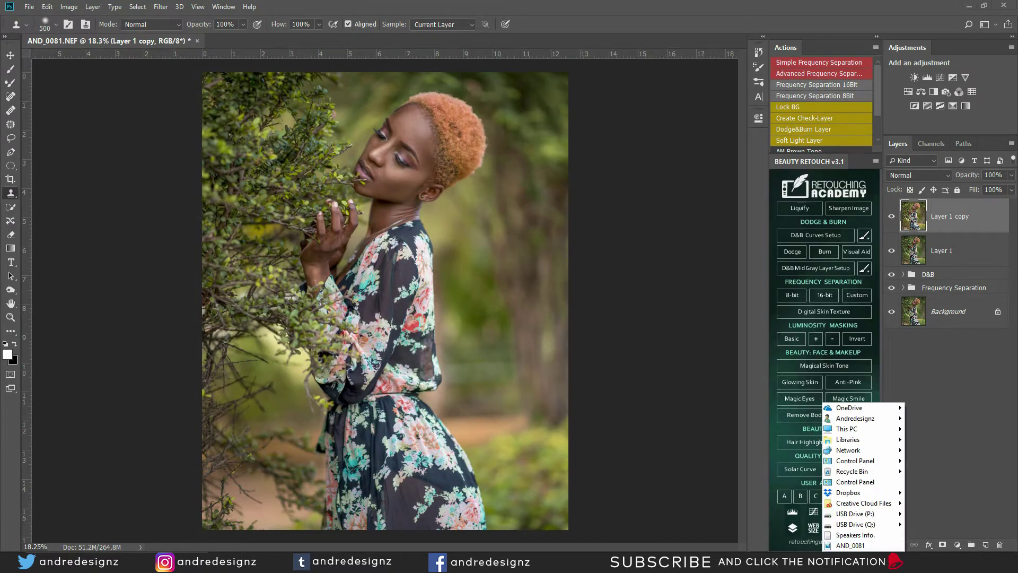
{"action": "left_click", "coordinate": [892, 546]}
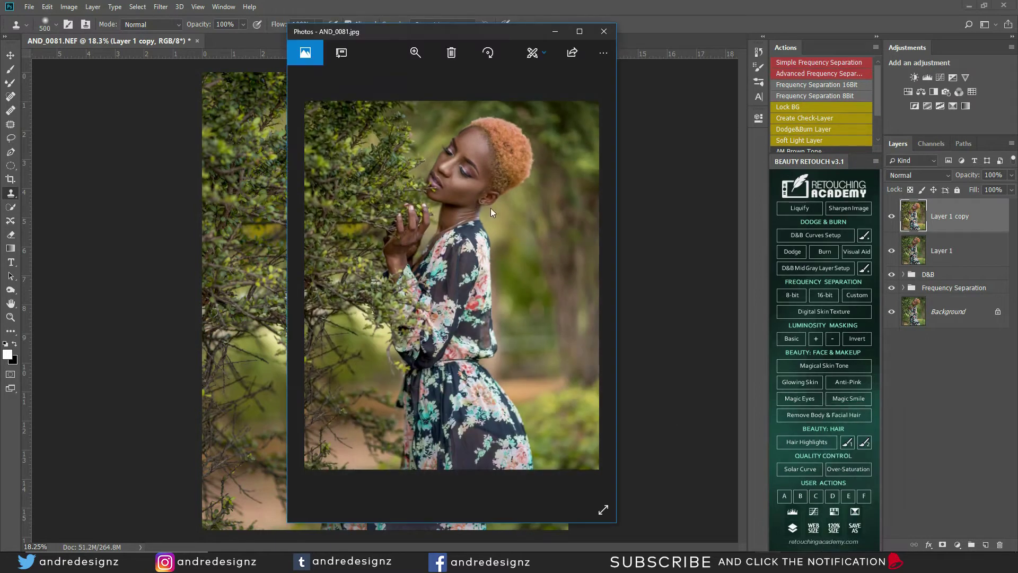
{"action": "double_click", "coordinate": [501, 34]}
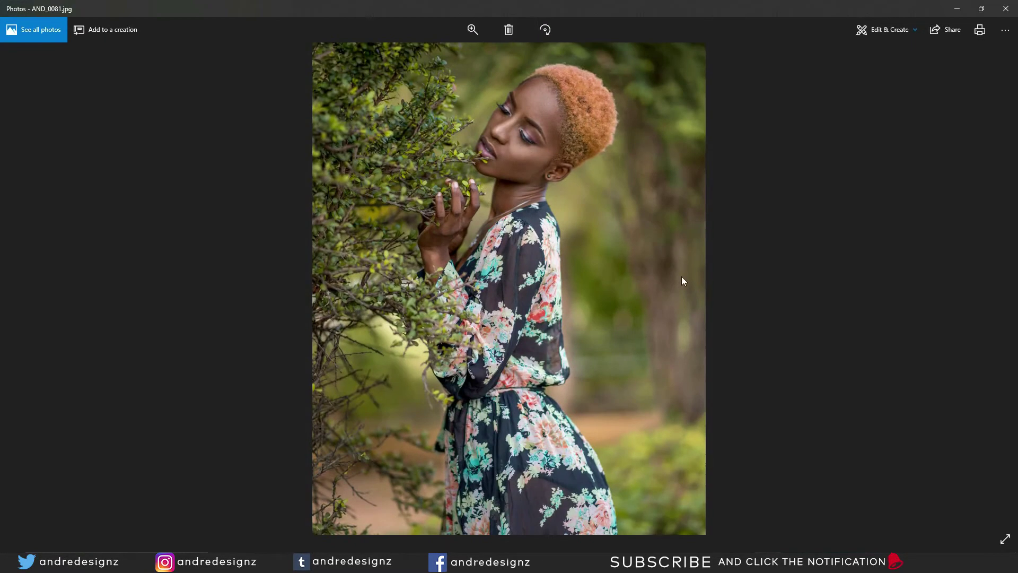